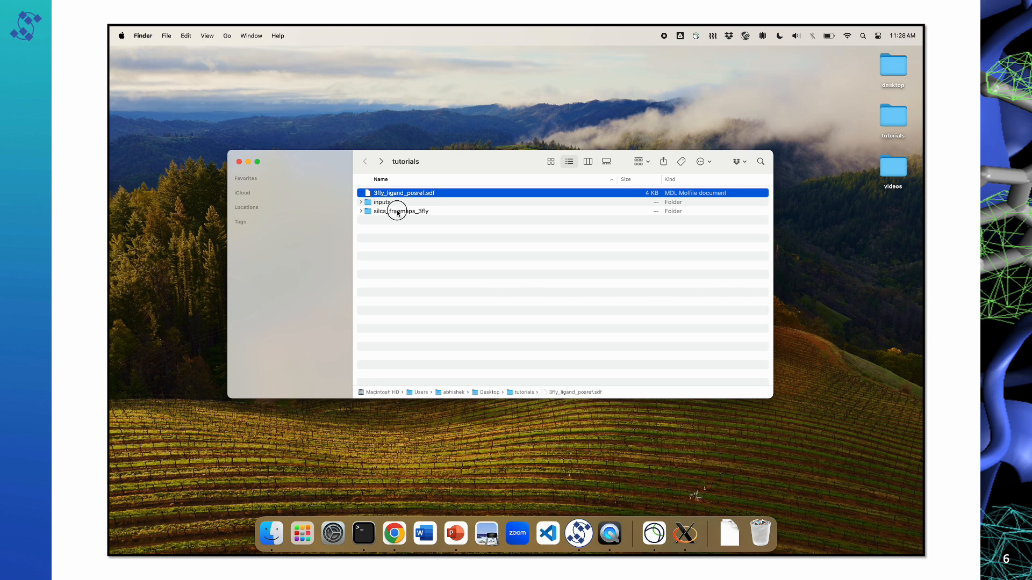
Step: Open the silcs_fragmaps_3fly folder and point out its 3fly.pdb file and maps folder
click(397, 211)
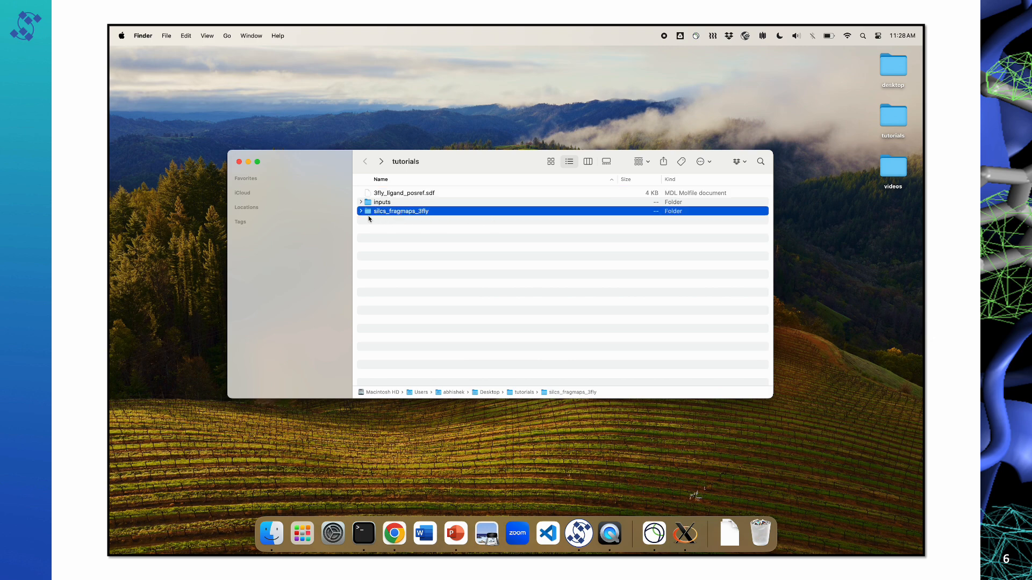
double_click(385, 212)
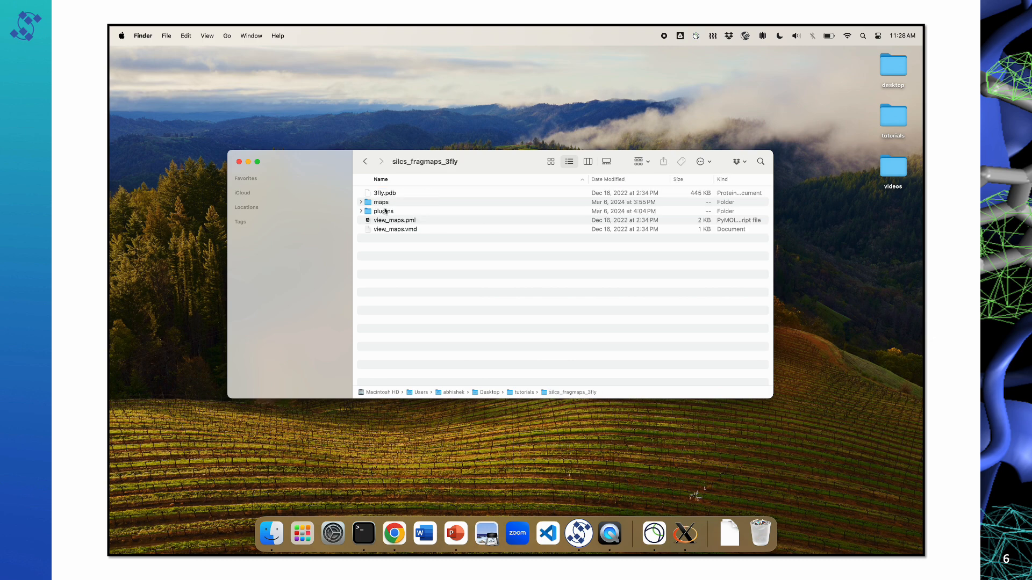
click(390, 194)
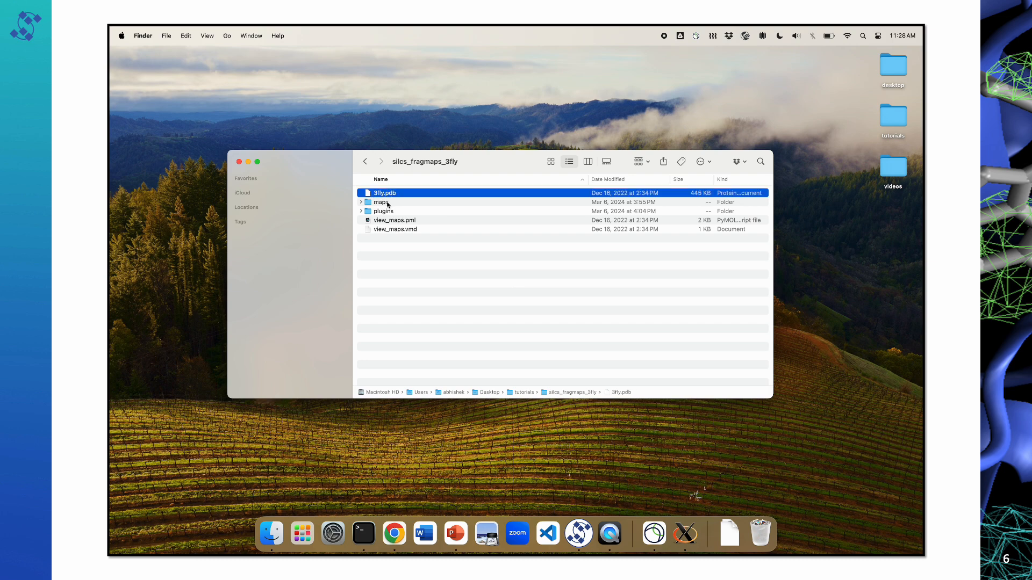
shift+click(383, 203)
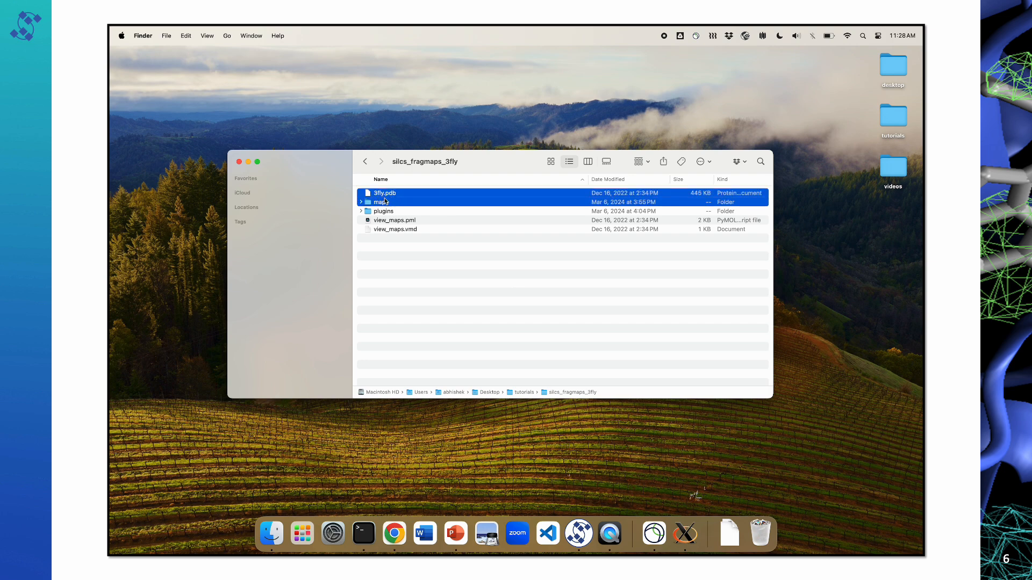
click(403, 264)
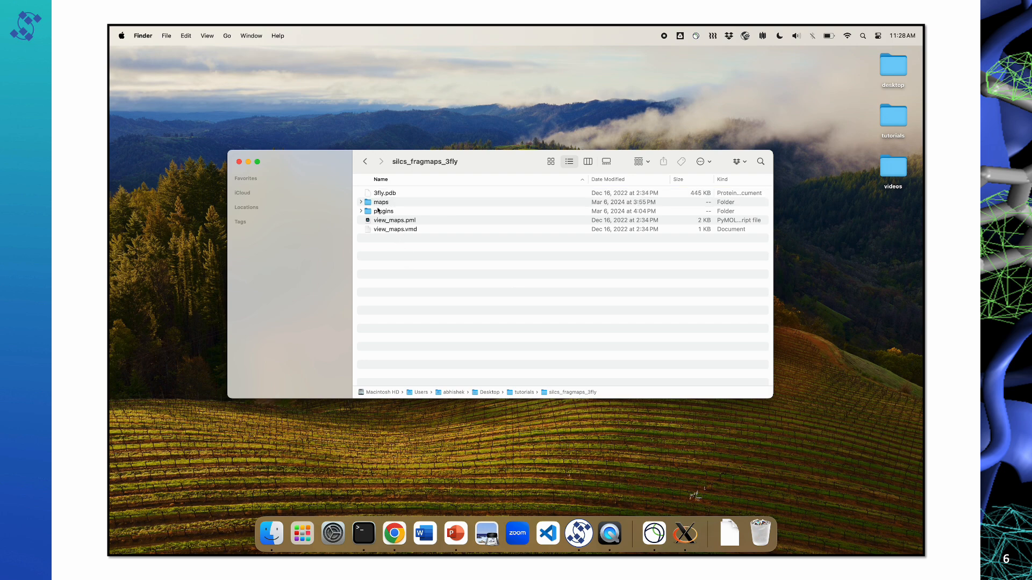
Step: Look through the FragMap files in the maps folder and return to silcs_fragmaps_3fly
double_click(379, 203)
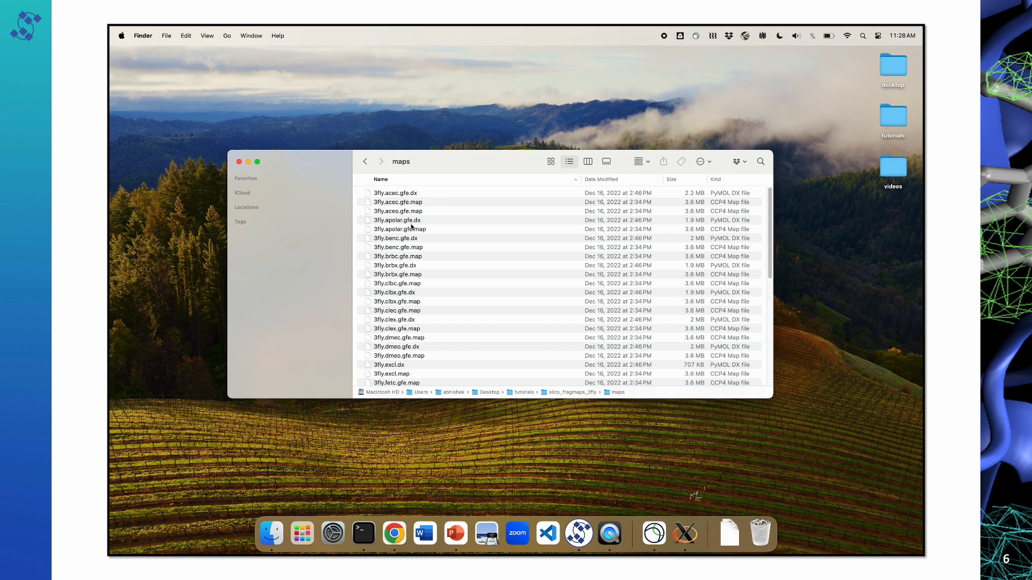
scroll(414, 207, down, 10)
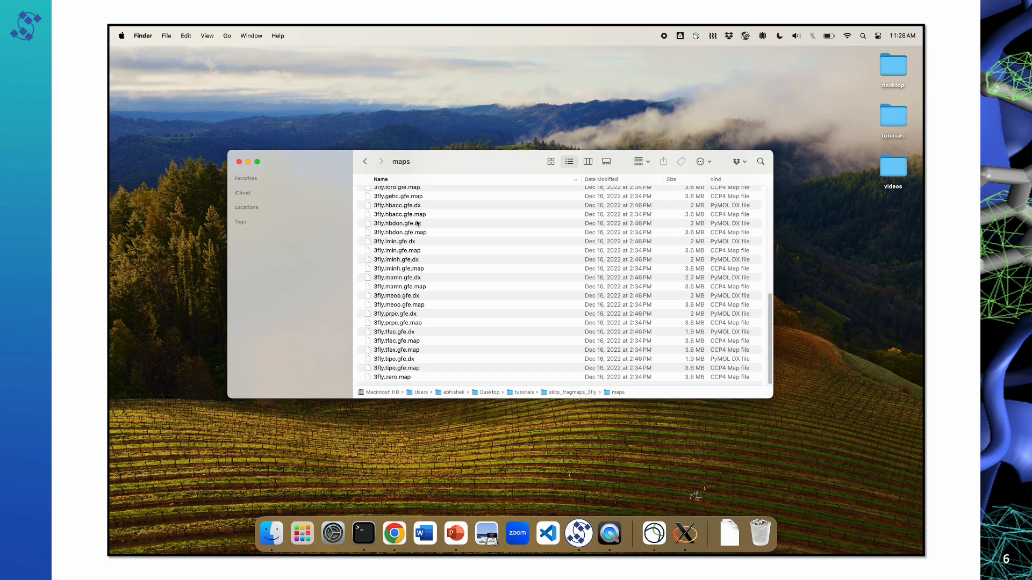
scroll(418, 226, up, 10)
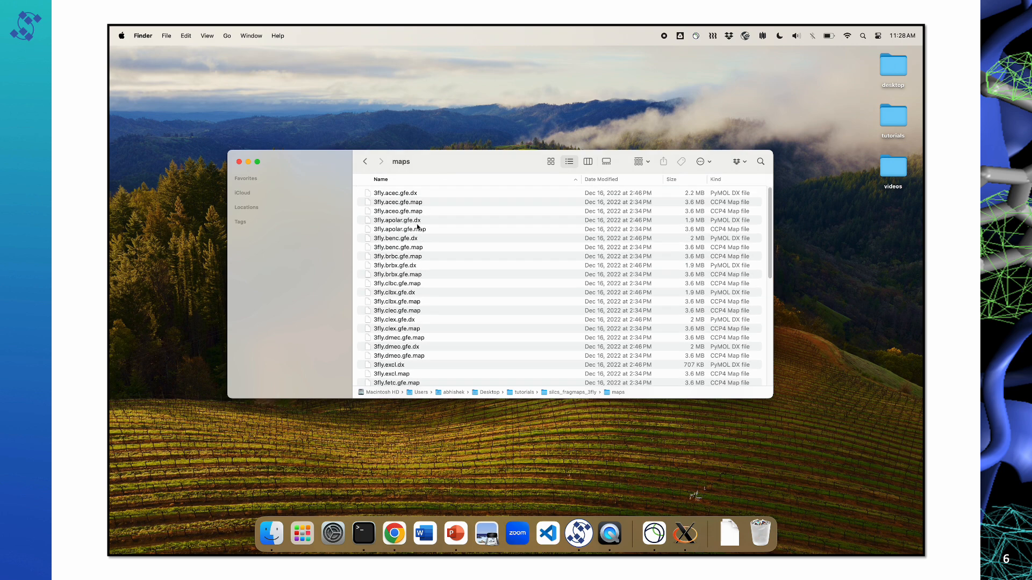
click(365, 161)
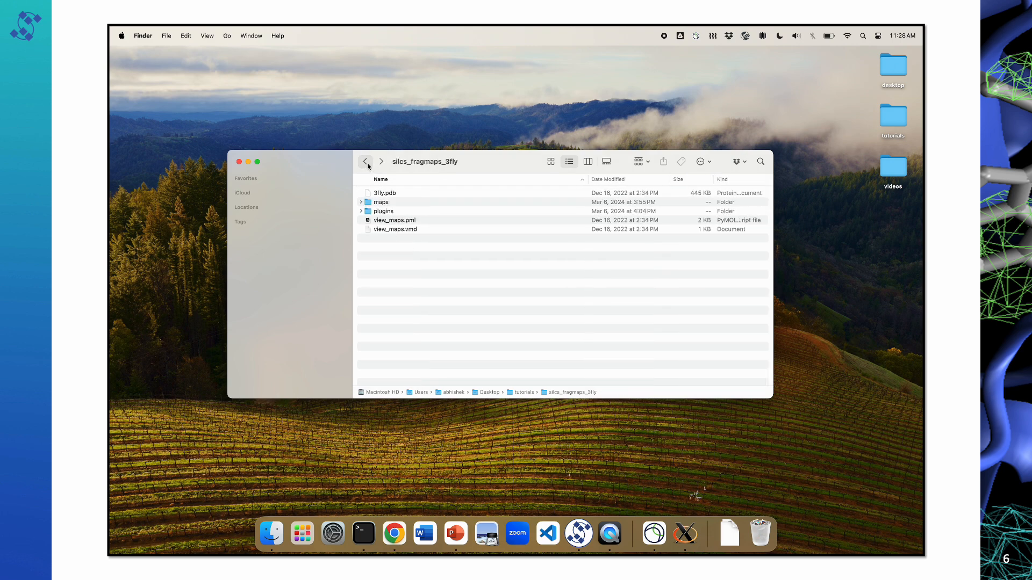
Step: Point out the plugins folder and the view_maps.pml and view_maps.vmd scripts, leaving nothing selected
click(381, 212)
shift+click(386, 221)
shift+click(386, 229)
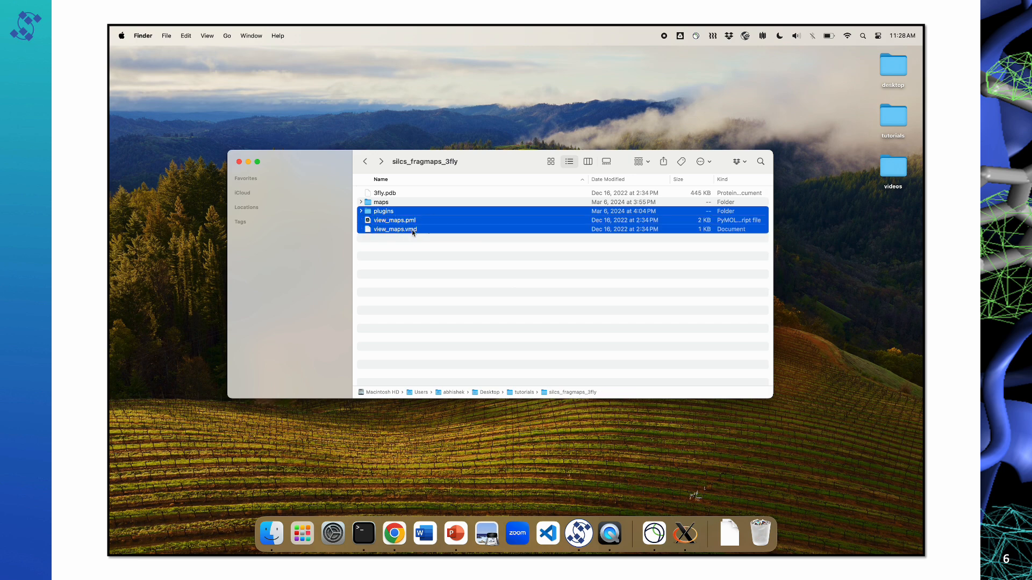
click(415, 274)
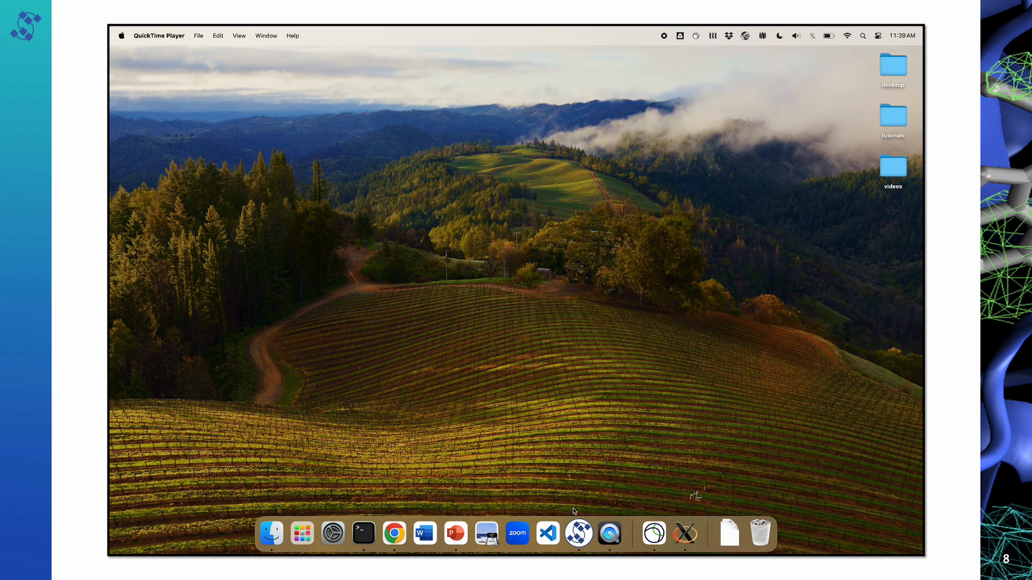
Step: Switch to the SilcsBio GUI and open Visualize SILCS FragMaps and Ligand Analysis
click(579, 532)
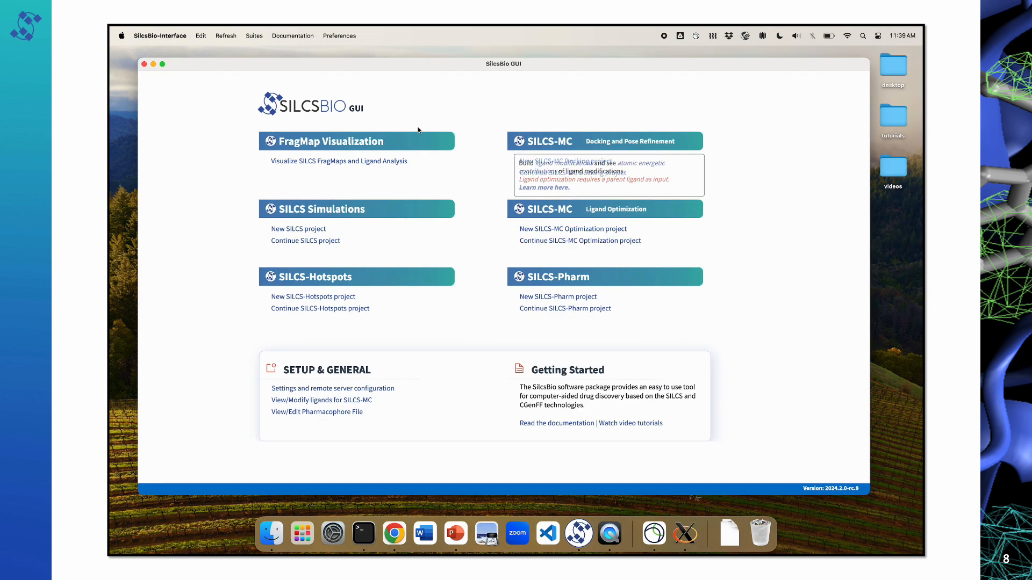
mouse_move(402, 146)
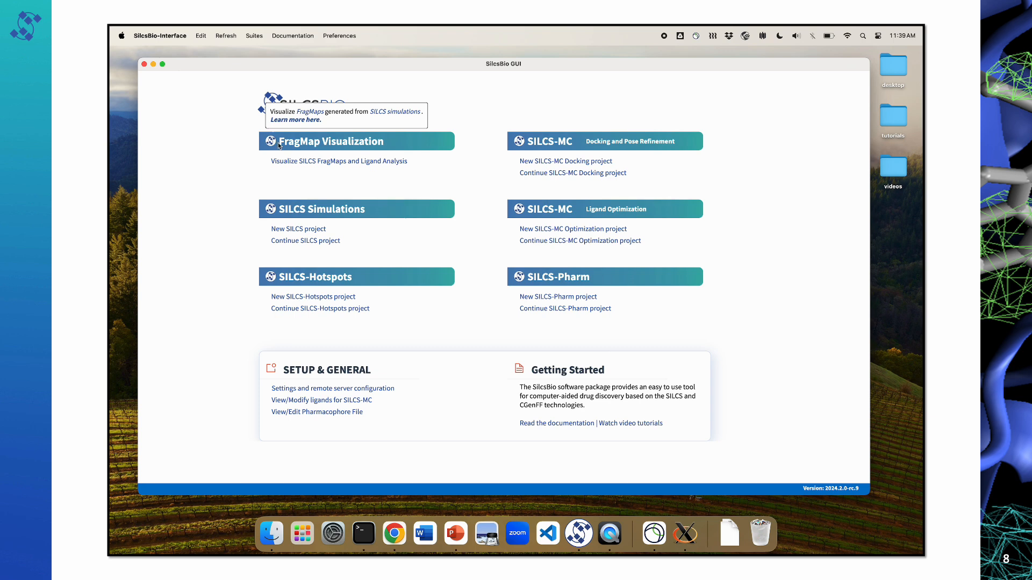
click(305, 161)
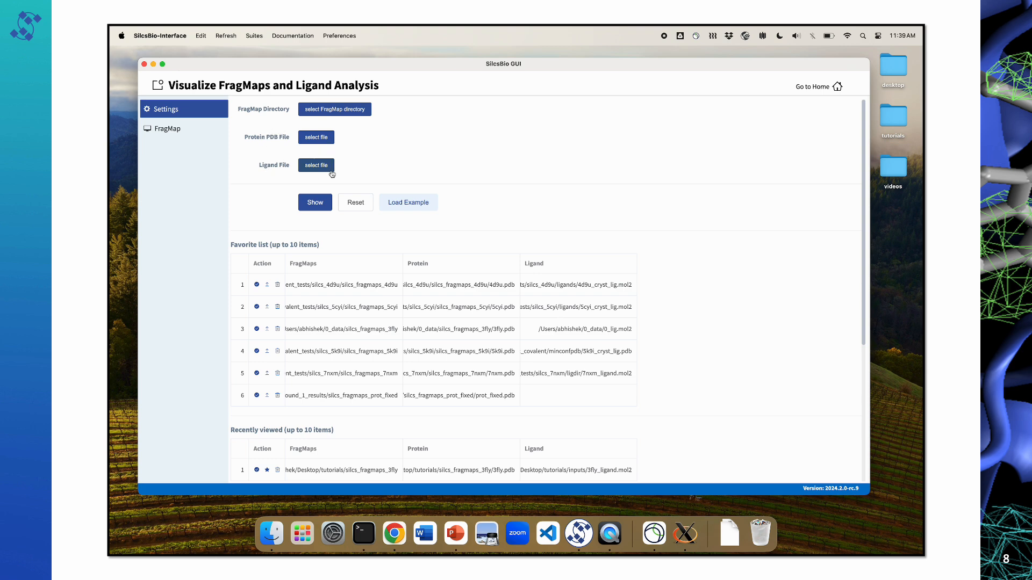
Step: Choose the local silcs_fragmaps_3fly folder in tutorials as the FragMap directory
click(358, 110)
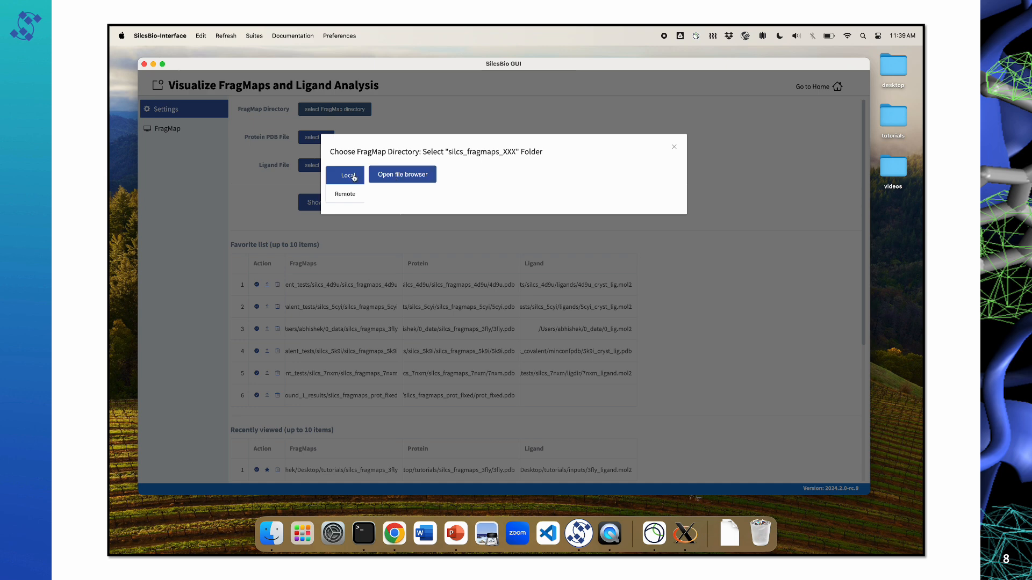
click(350, 196)
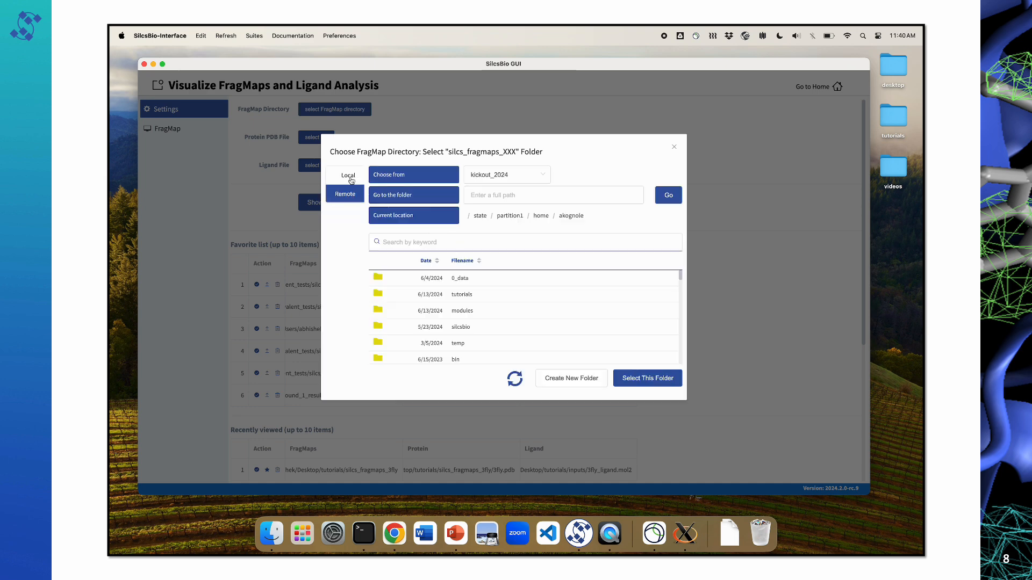
click(352, 179)
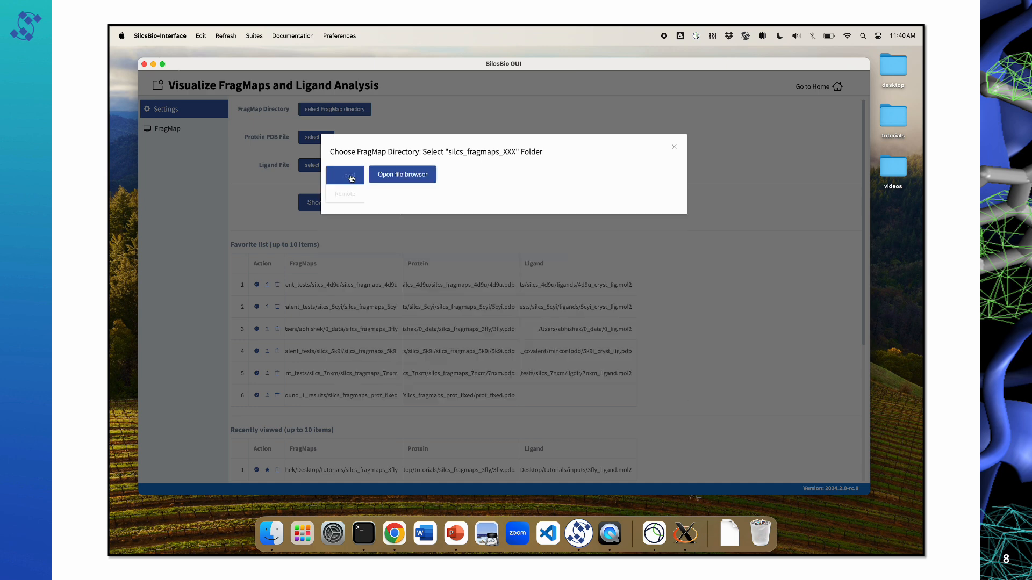
click(430, 175)
click(417, 145)
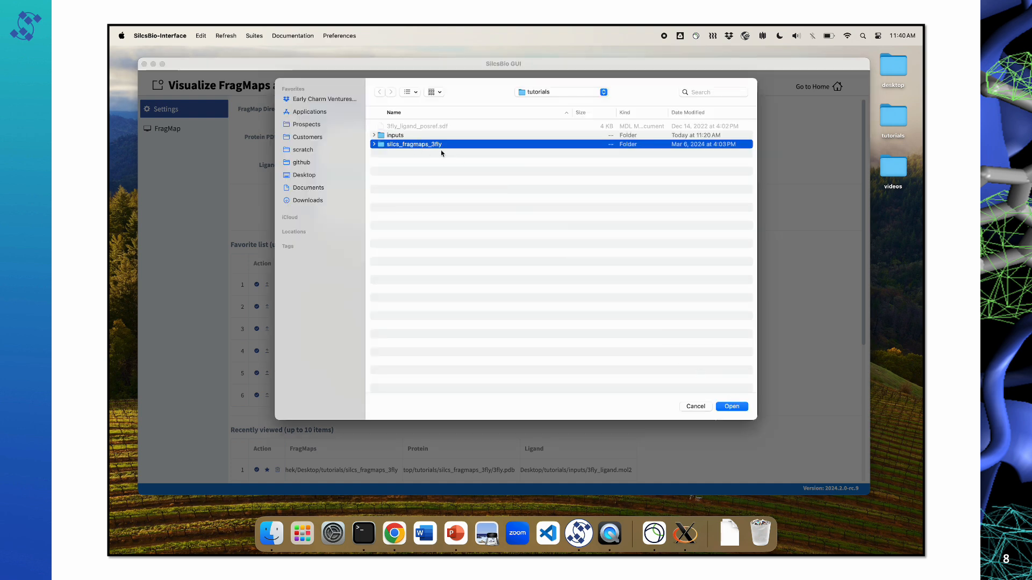
click(732, 407)
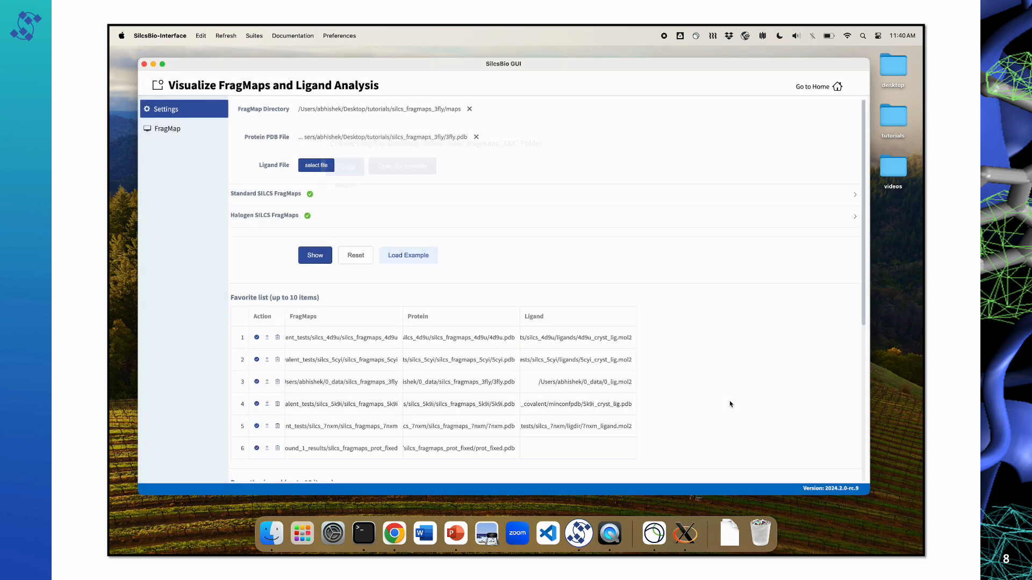
Step: Choose the local ligand file 3fly_ligand.mol2 from the inputs folder and show the FragMap visualization
click(318, 166)
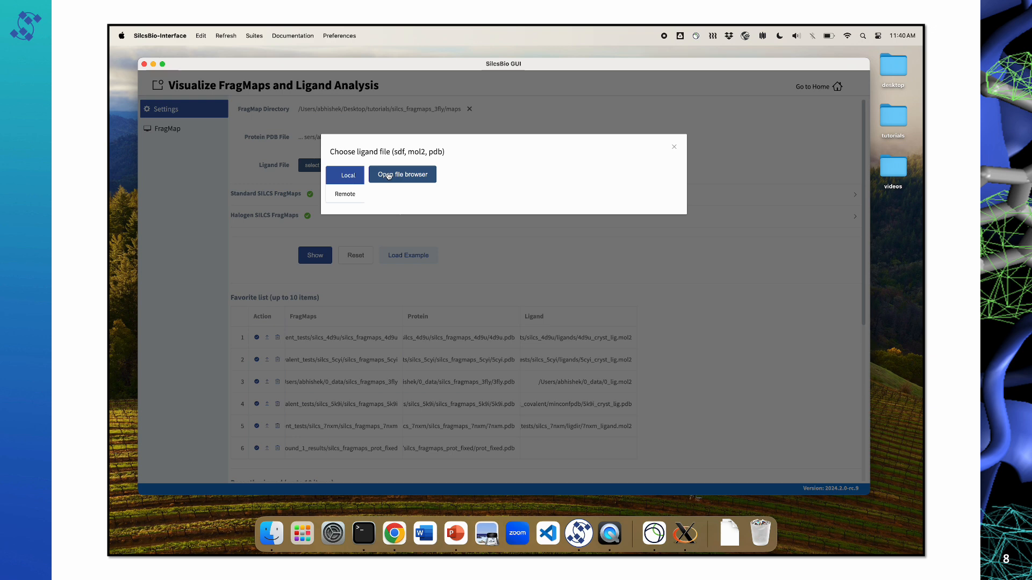
click(389, 175)
double_click(398, 136)
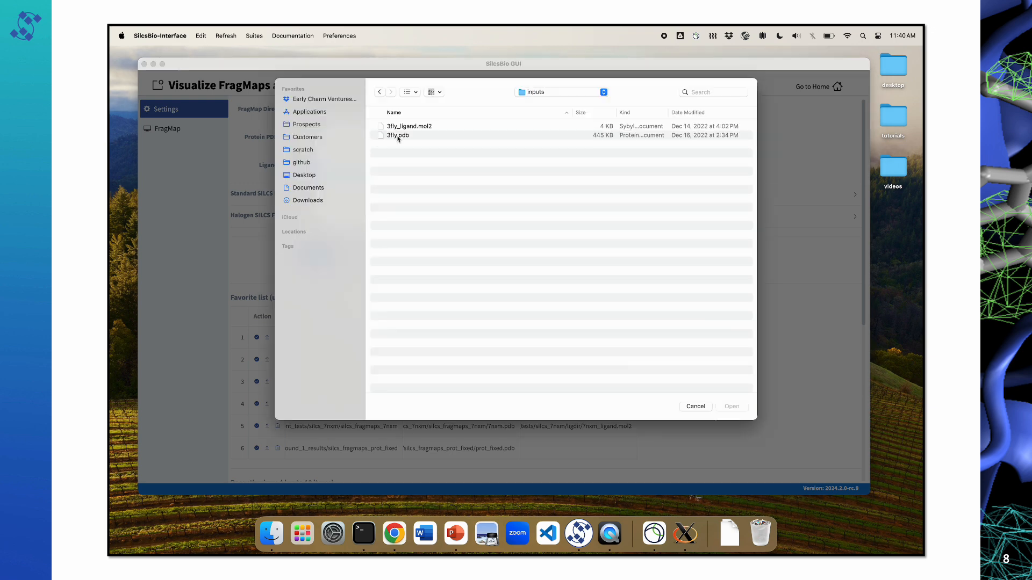
click(411, 128)
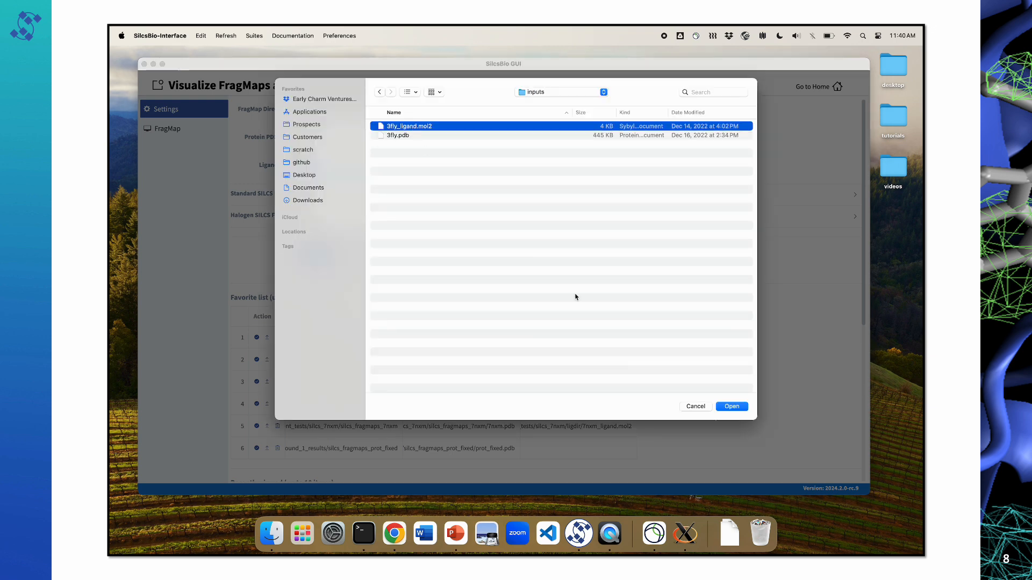
click(732, 406)
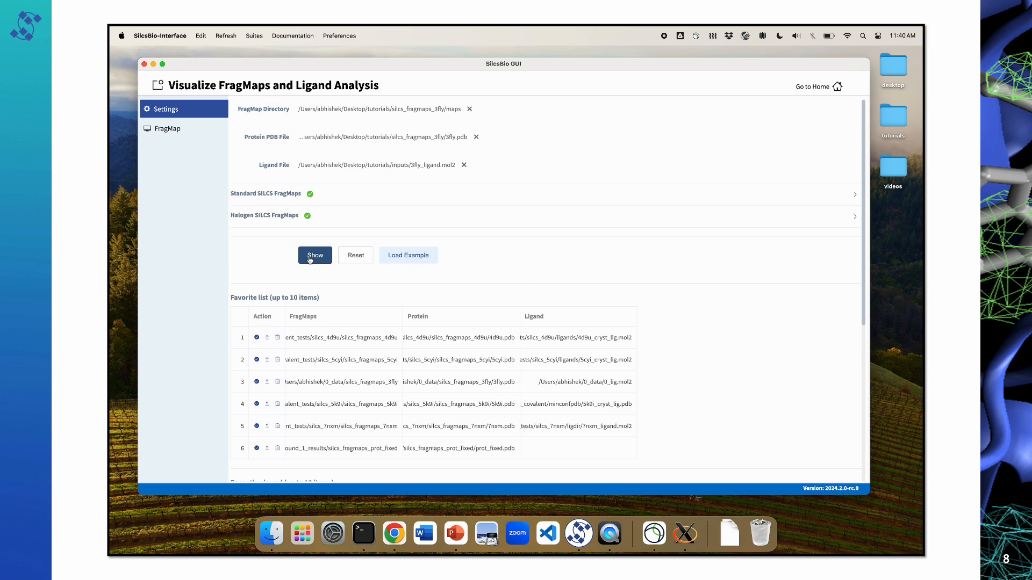
click(315, 256)
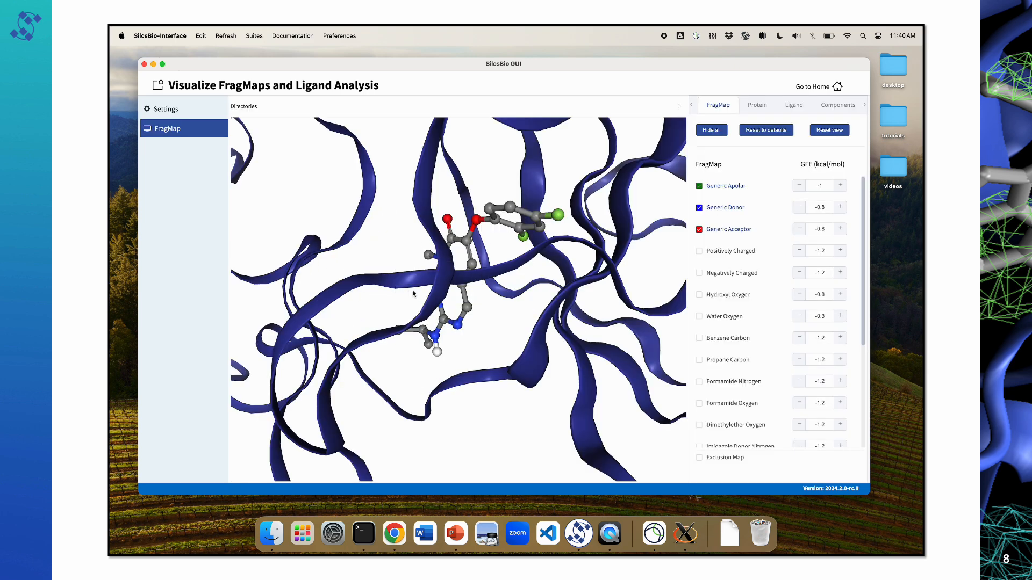
scroll(493, 330, down, 10)
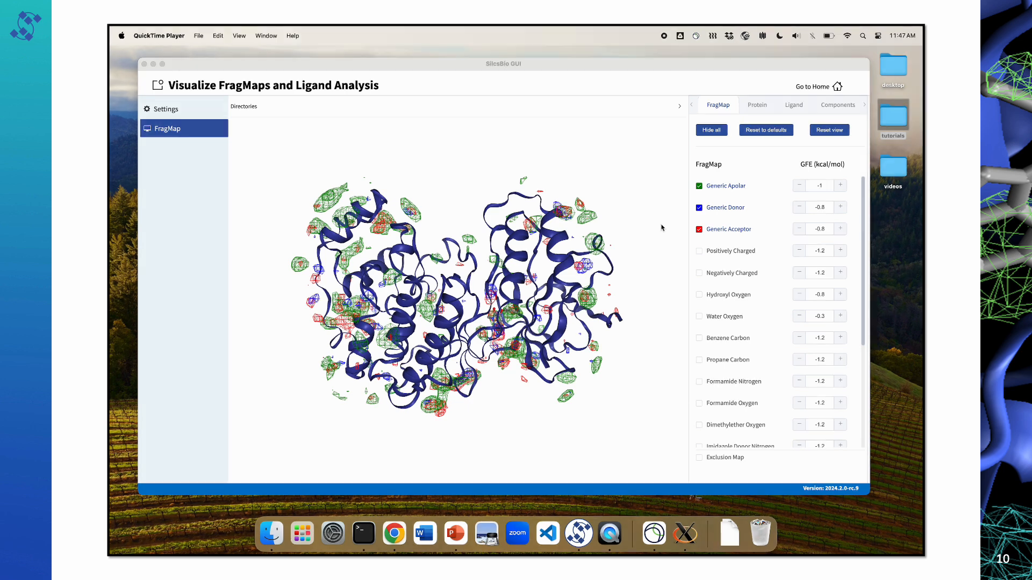
Step: Hide all FragMaps and all protein representations so only the ligand is displayed
click(720, 135)
click(721, 133)
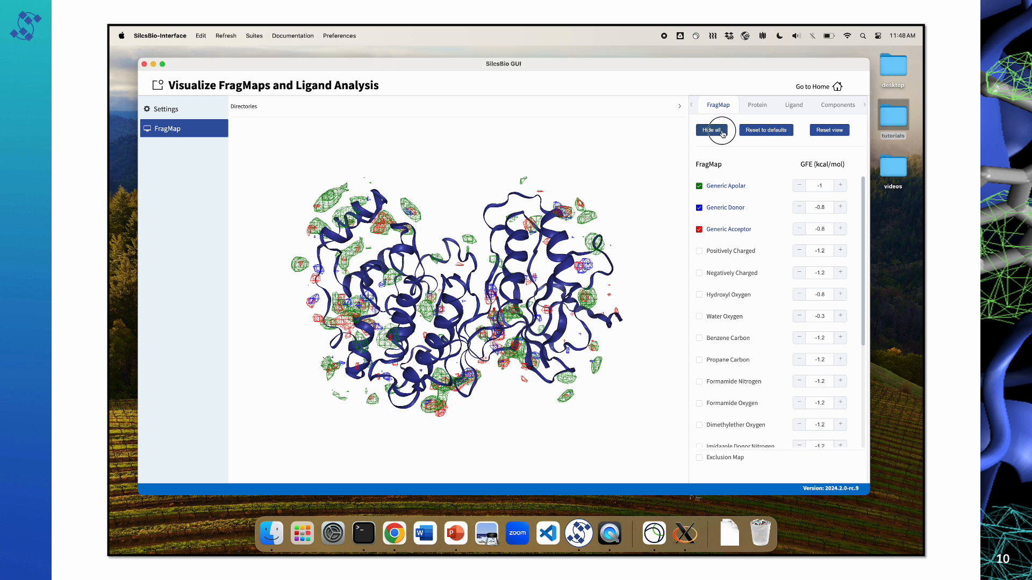
click(759, 106)
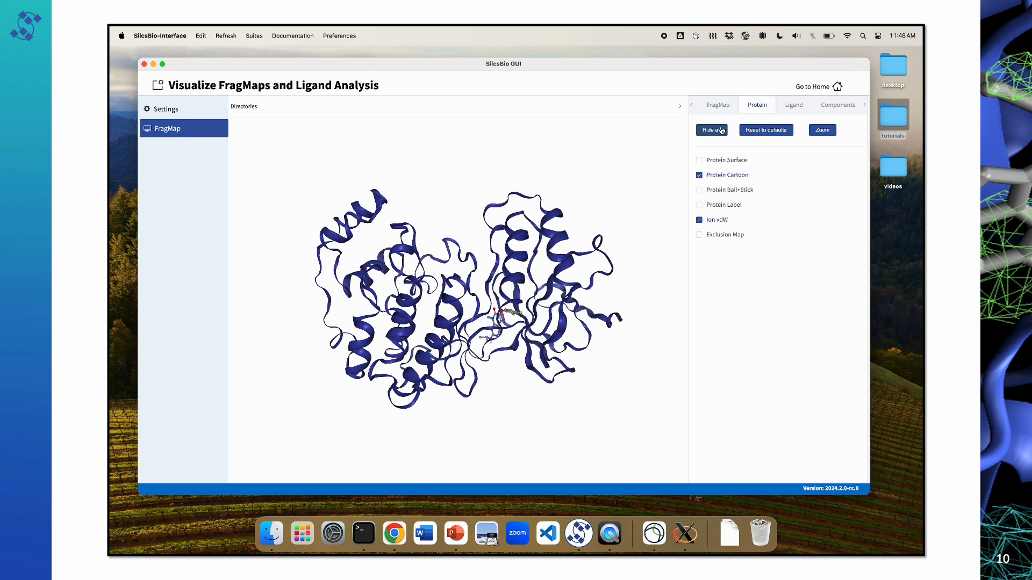
click(722, 130)
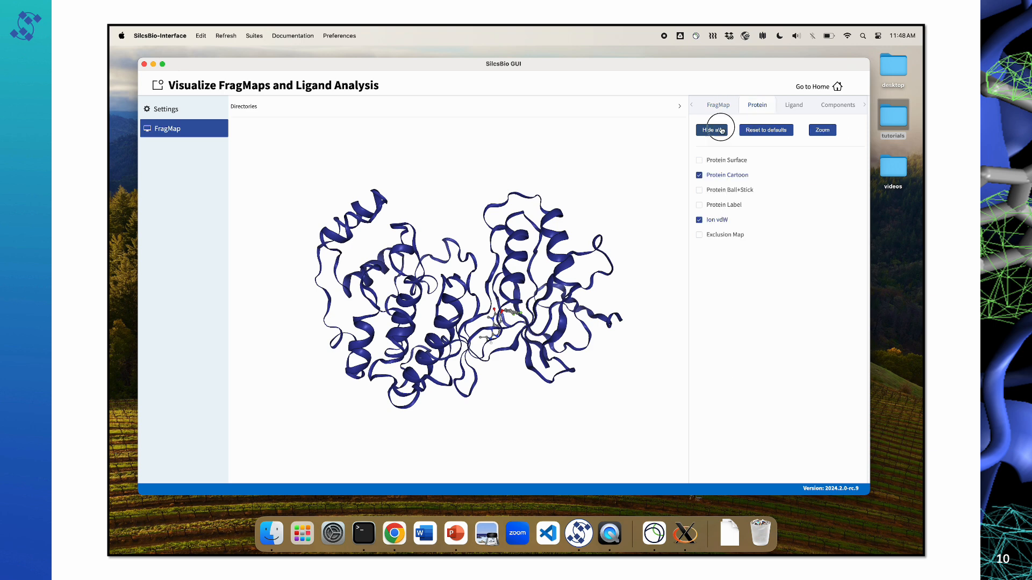
Step: Display the protein surface, inspect the ligand's binding pocket, and fit the whole protein in the view
click(721, 161)
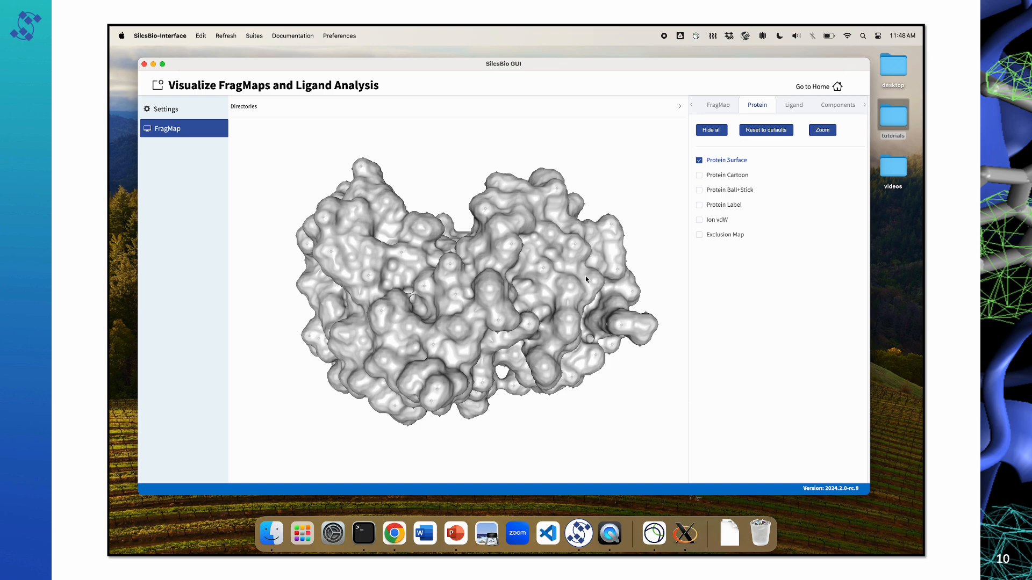
mouse_move(485, 294)
mouse_down()
mouse_move(491, 304)
mouse_move(473, 253)
mouse_move(485, 285)
mouse_up()
drag(620, 249, 506, 246)
mouse_move(478, 256)
right_down()
mouse_move(478, 277)
mouse_move(479, 246)
mouse_move(479, 269)
mouse_move(480, 256)
right_up()
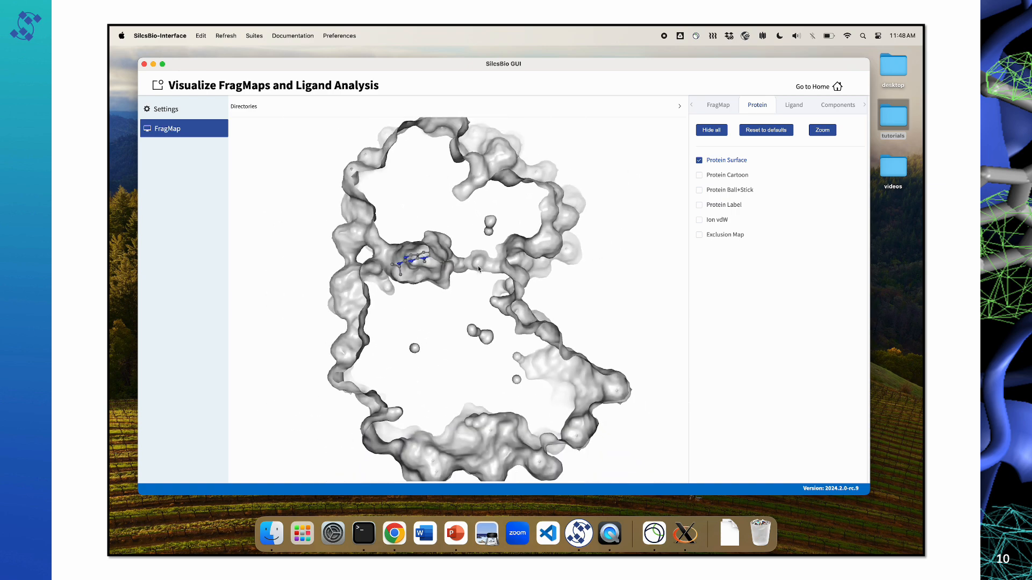
click(815, 132)
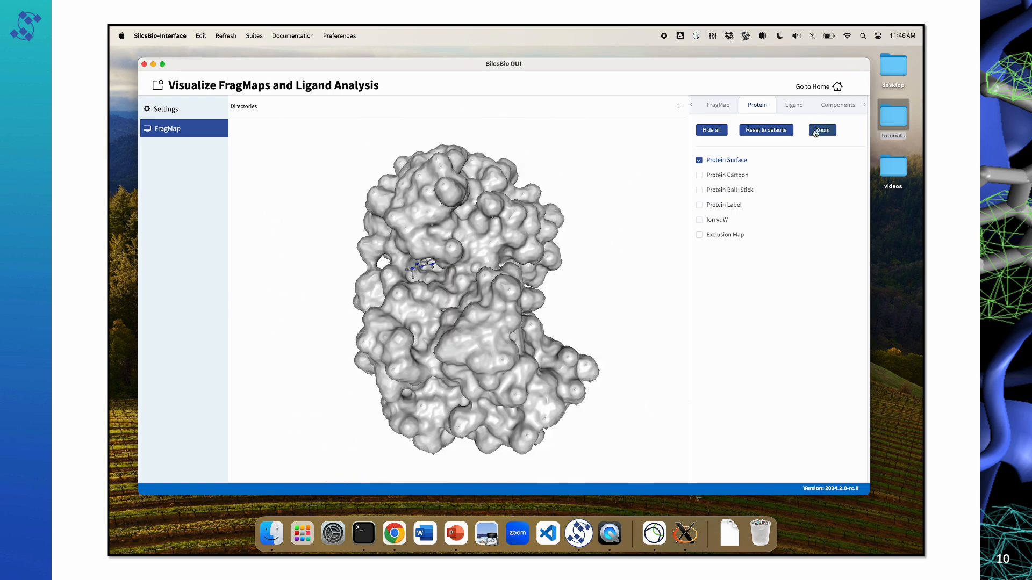
Step: Replace the protein surface with the cartoon and add the Ball+Stick representation for a closer look
click(712, 161)
click(714, 176)
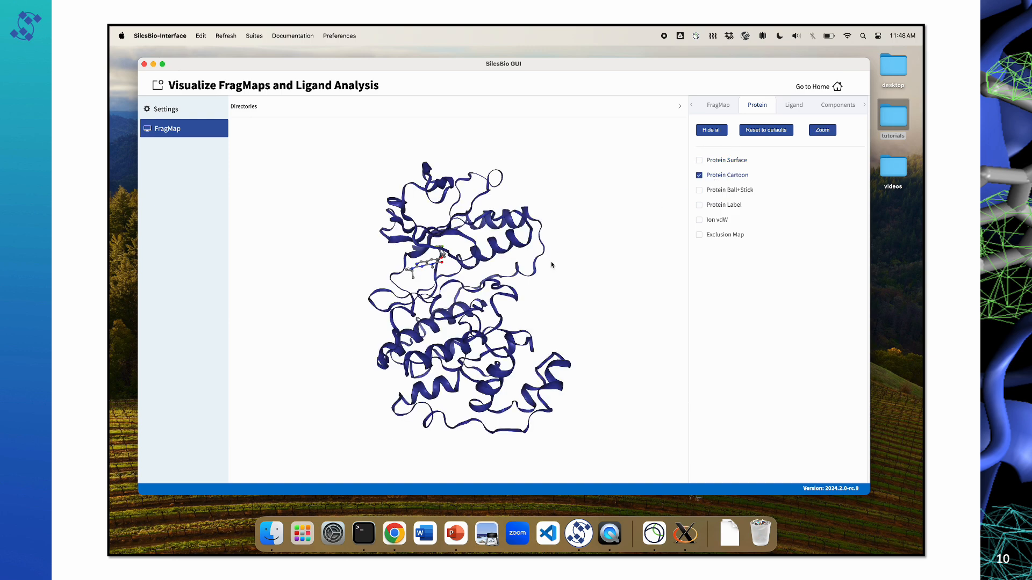
click(737, 193)
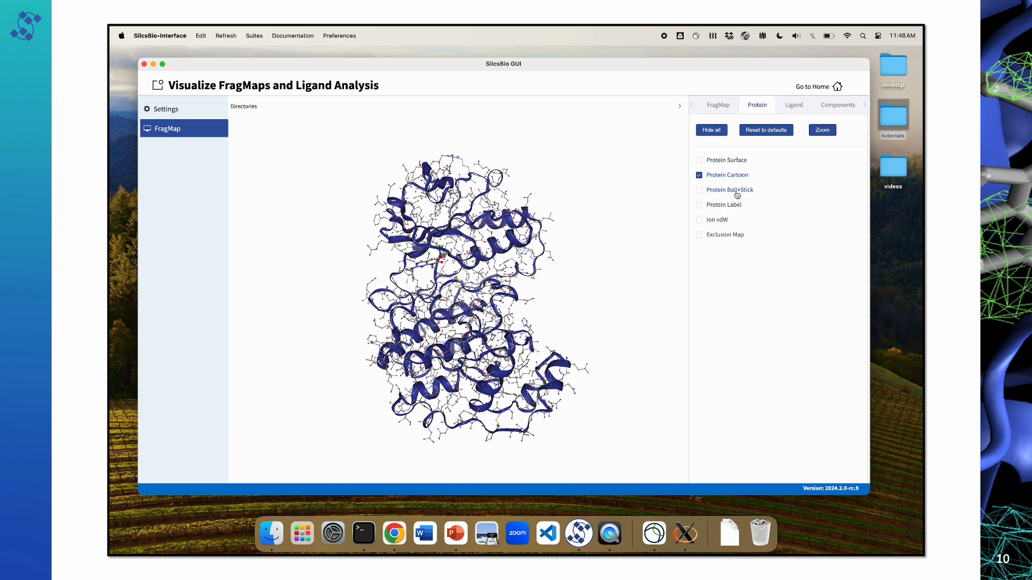
scroll(511, 265, up, 5)
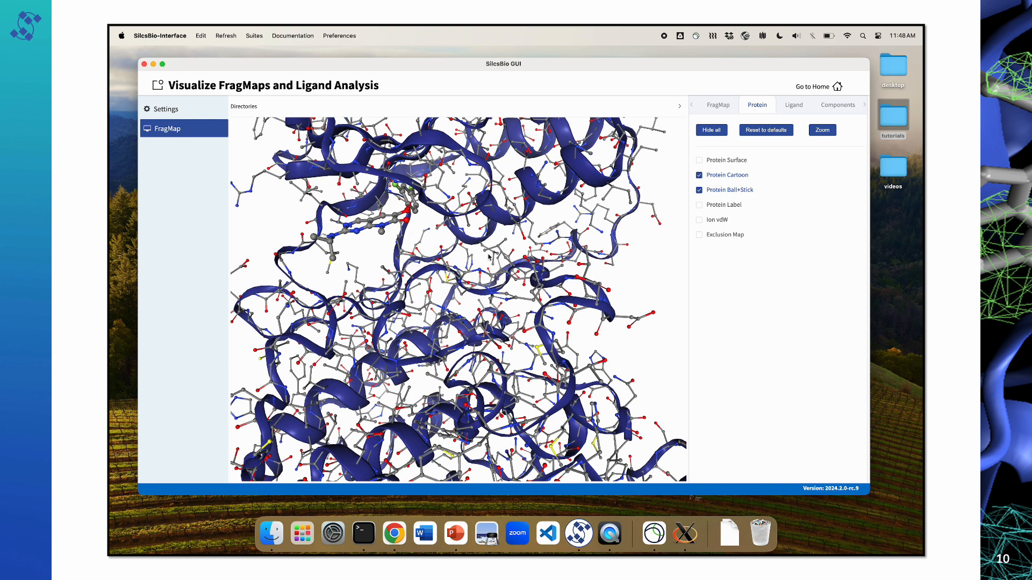
Step: Turn off the protein's Ball+Stick representation and display the protein labels on the cartoon
click(723, 191)
click(724, 206)
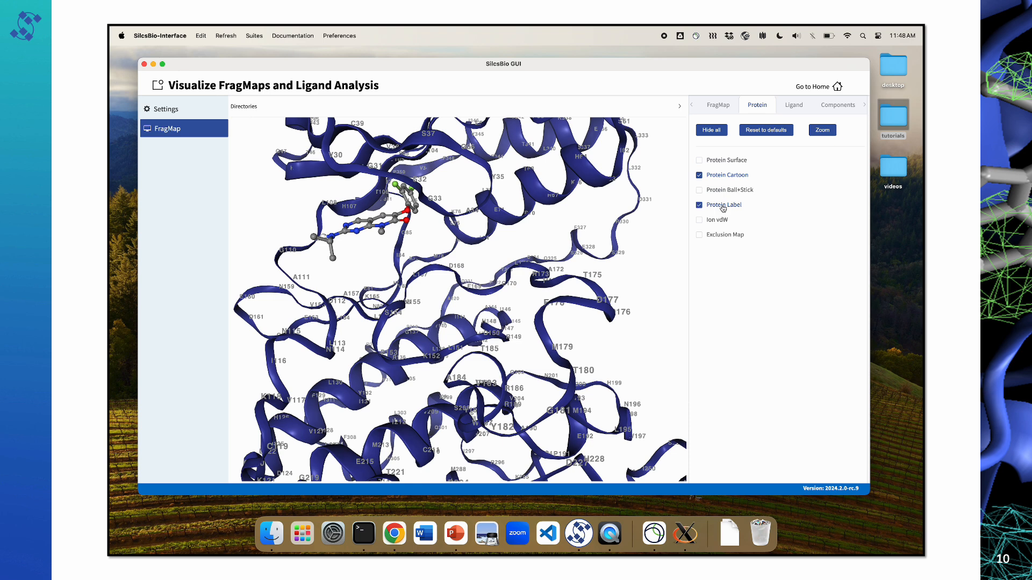
Step: Turn off the protein labels and display the ions as van der Waals spheres
click(724, 208)
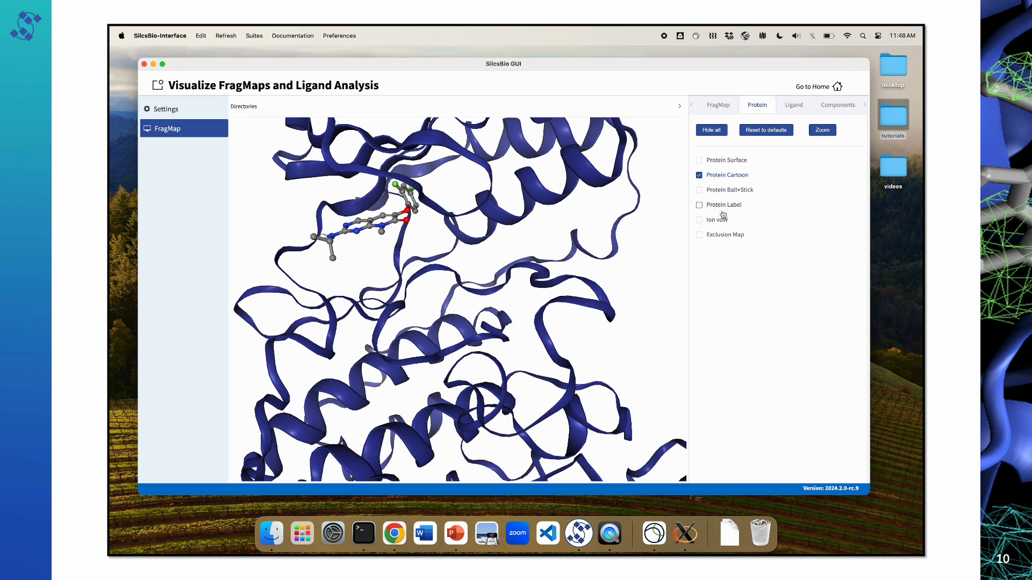
click(700, 221)
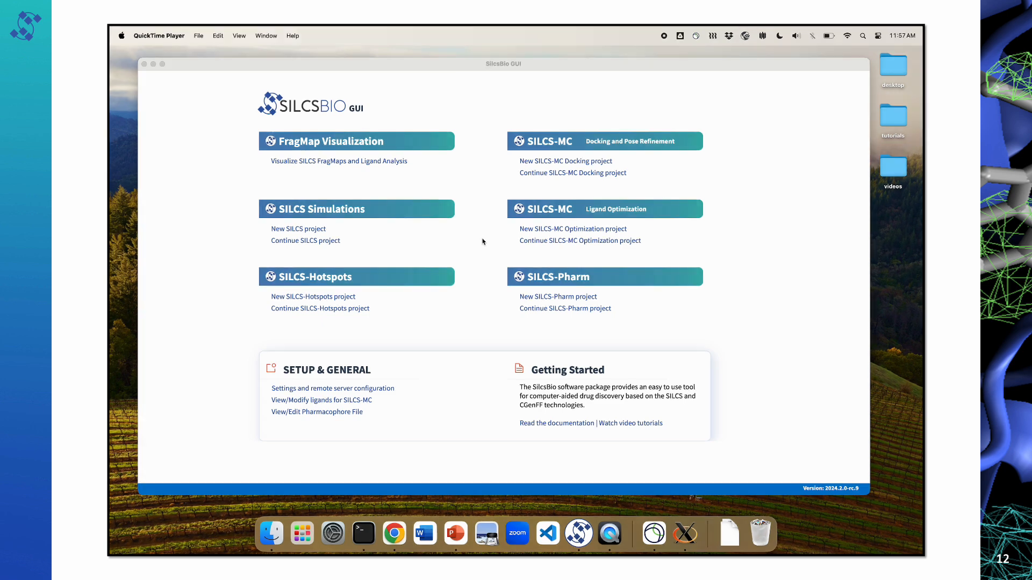
Step: Open the FragMap and ligand analysis, load the most recently viewed 3fly FragMaps, protein and ligand, and show them
click(383, 164)
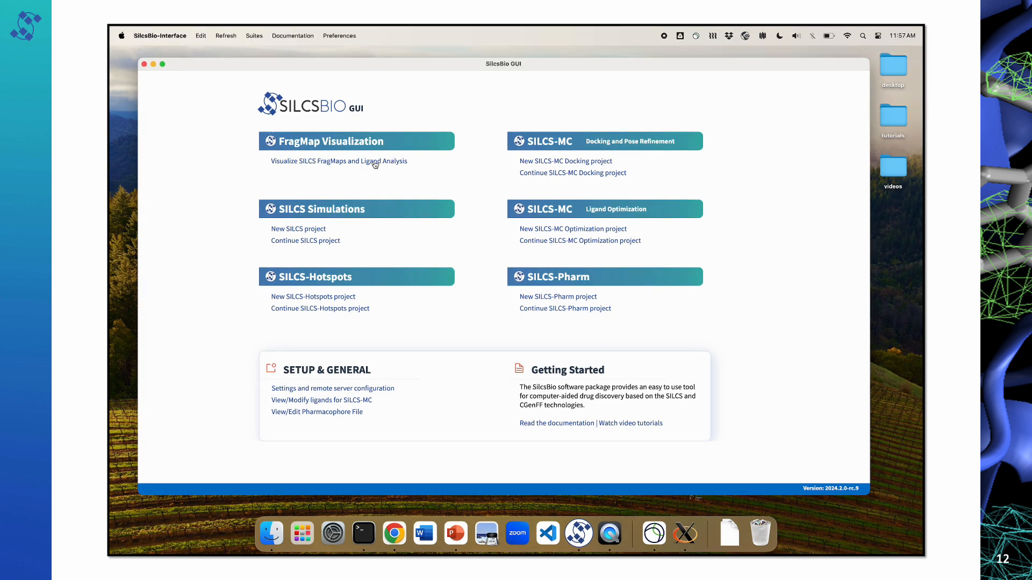
click(377, 162)
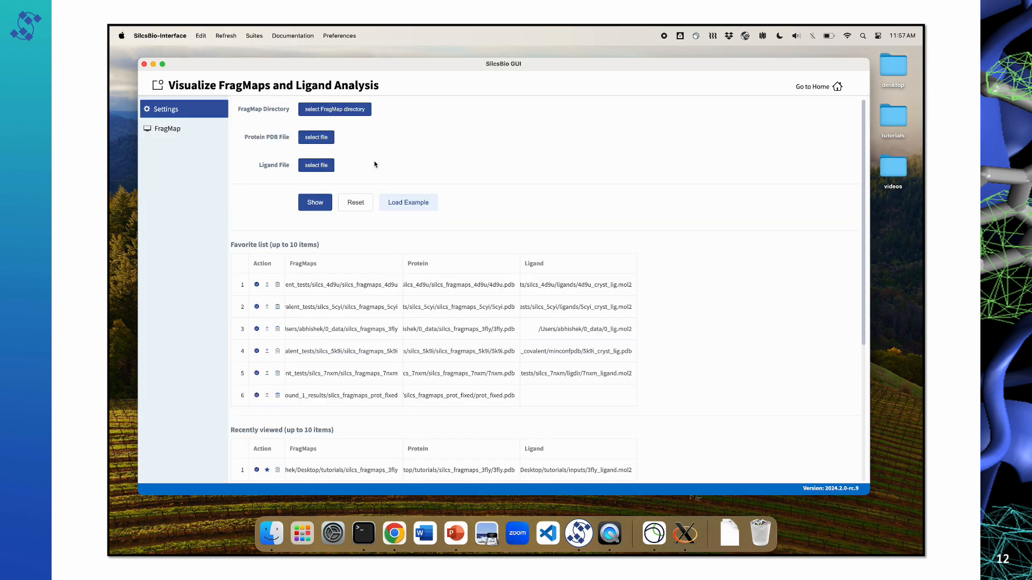
click(257, 470)
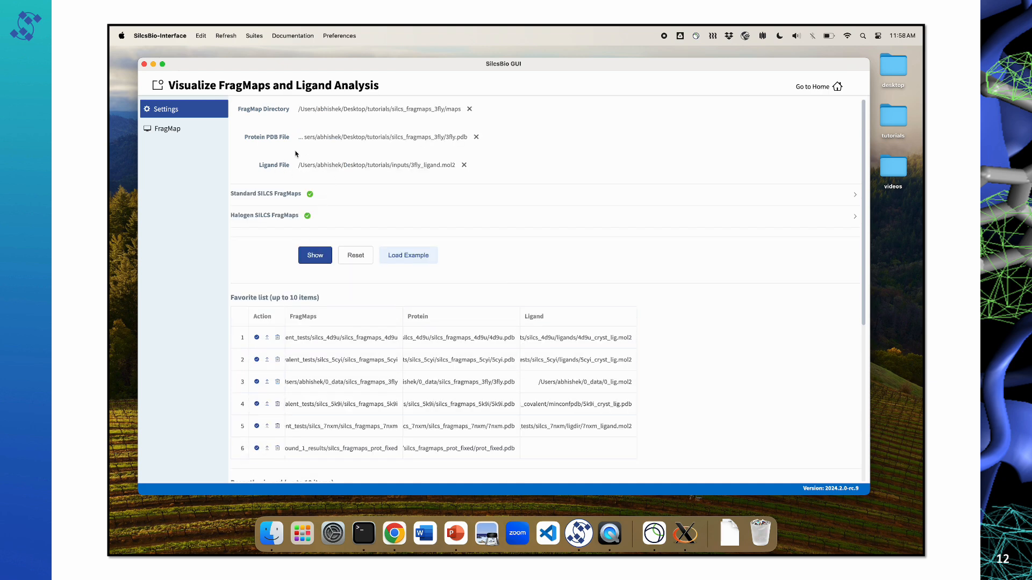
drag(410, 164, 460, 165)
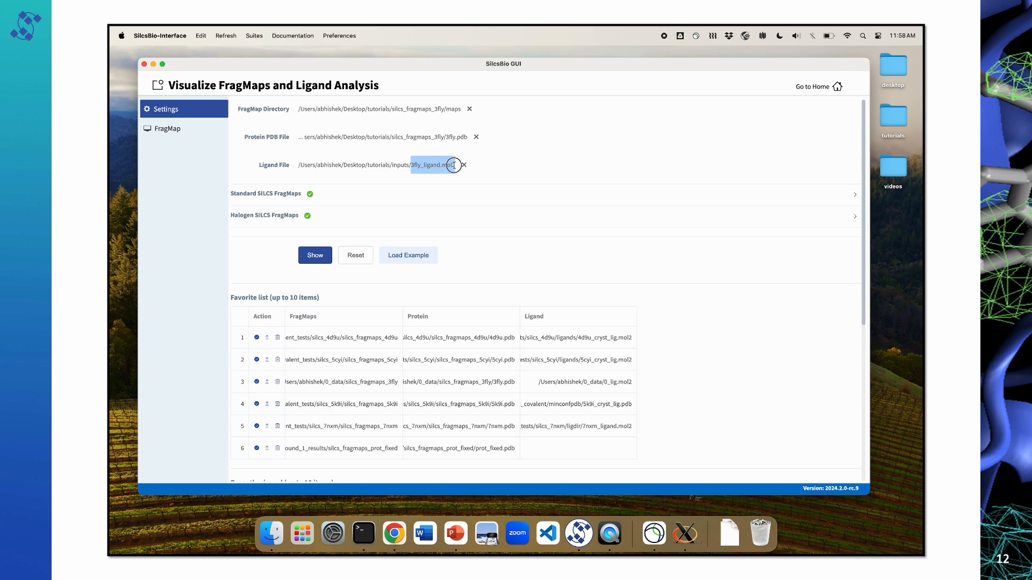
click(315, 259)
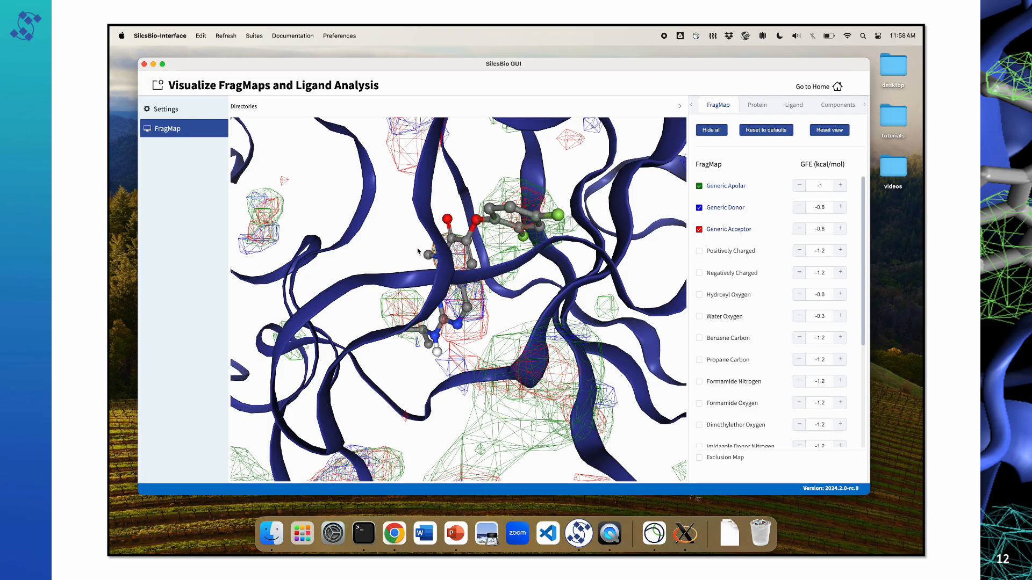
drag(460, 241, 447, 277)
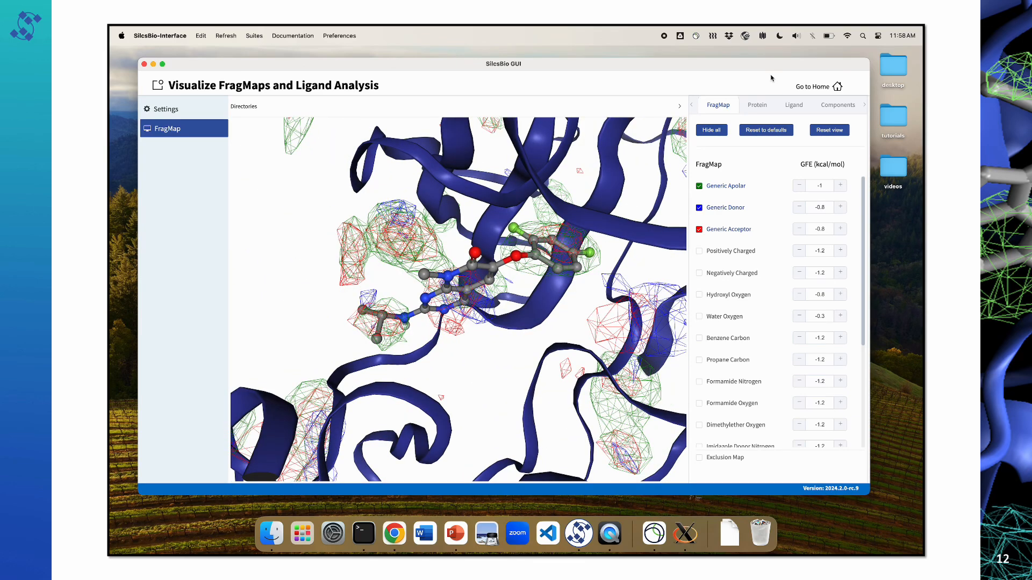
Step: Load the additional ligand file 3fly_ligand_posref.sdf from the tutorials folder and check its LGFE score
click(794, 105)
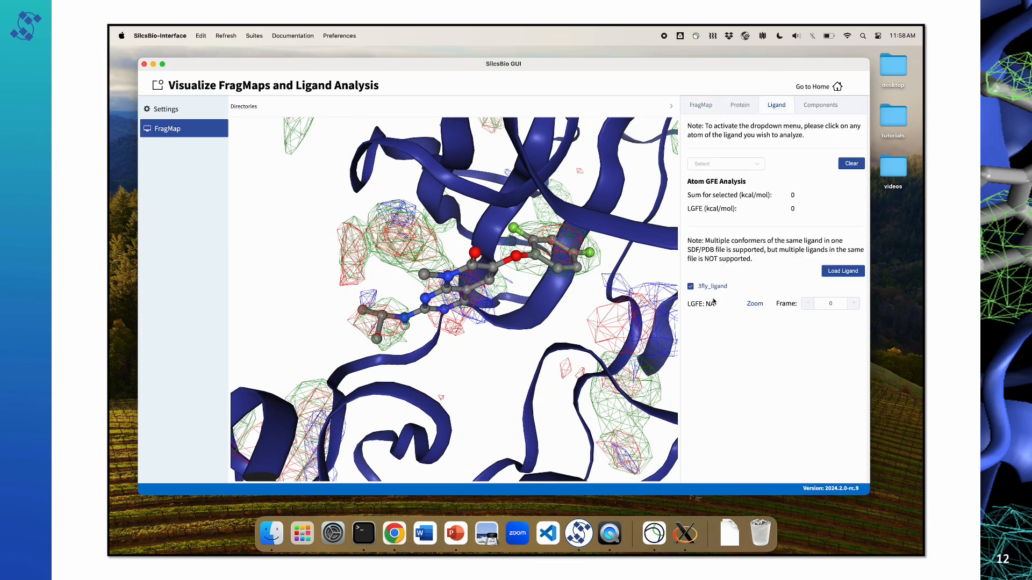
drag(715, 305, 707, 305)
click(710, 305)
click(855, 275)
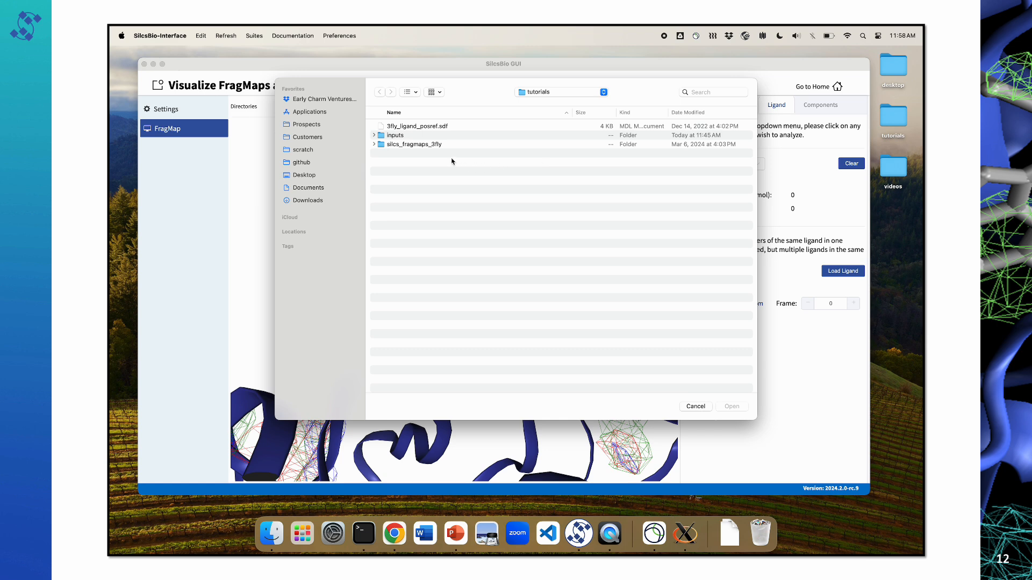
click(438, 128)
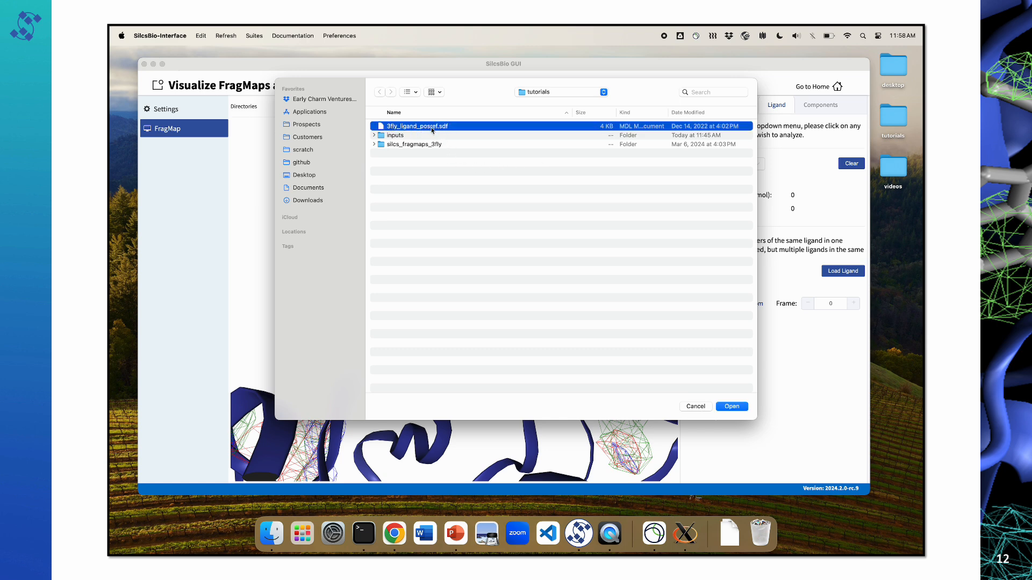
click(738, 408)
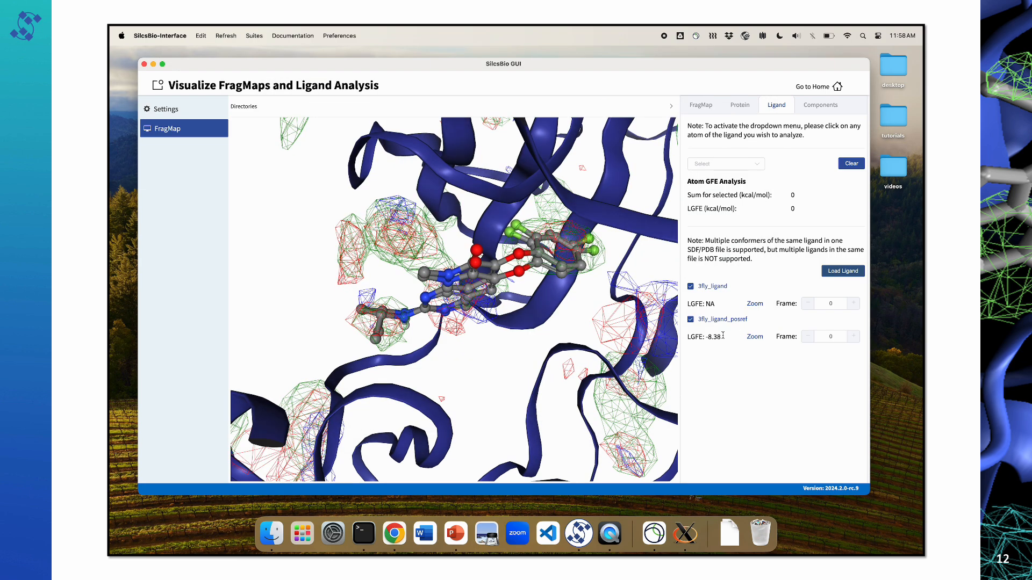
drag(722, 337, 704, 337)
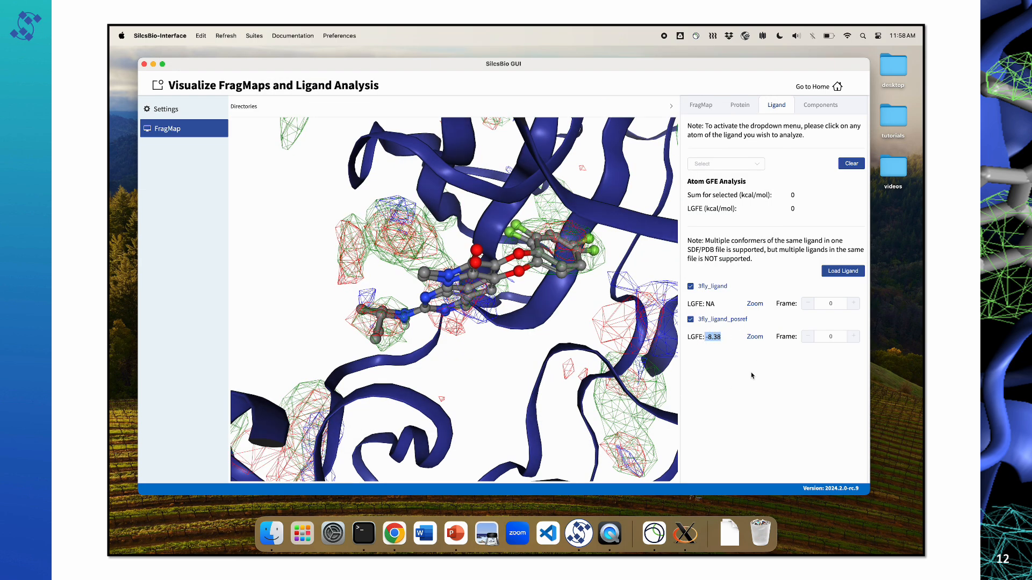
Step: Compare the two overlaid ligand poses from several angles, switching 3fly_ligand off and on again
drag(488, 339, 391, 323)
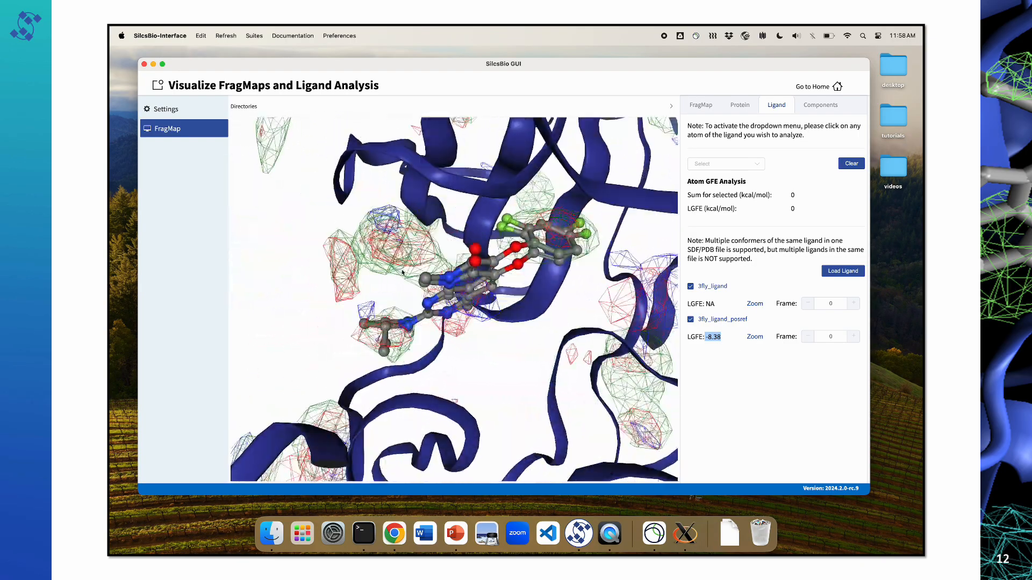
mouse_move(402, 249)
mouse_down()
mouse_move(410, 280)
mouse_move(407, 257)
mouse_up()
click(692, 287)
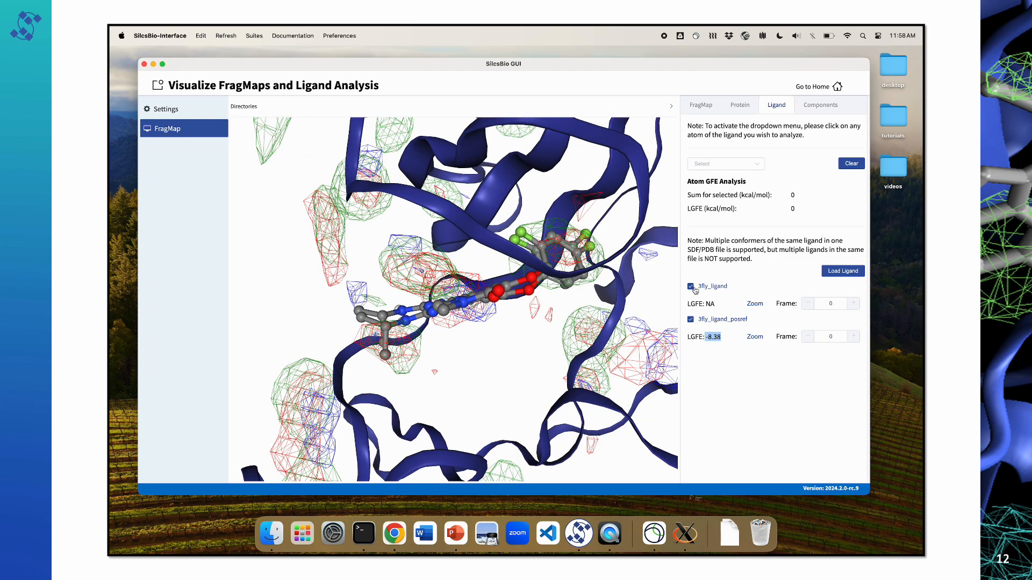
click(692, 287)
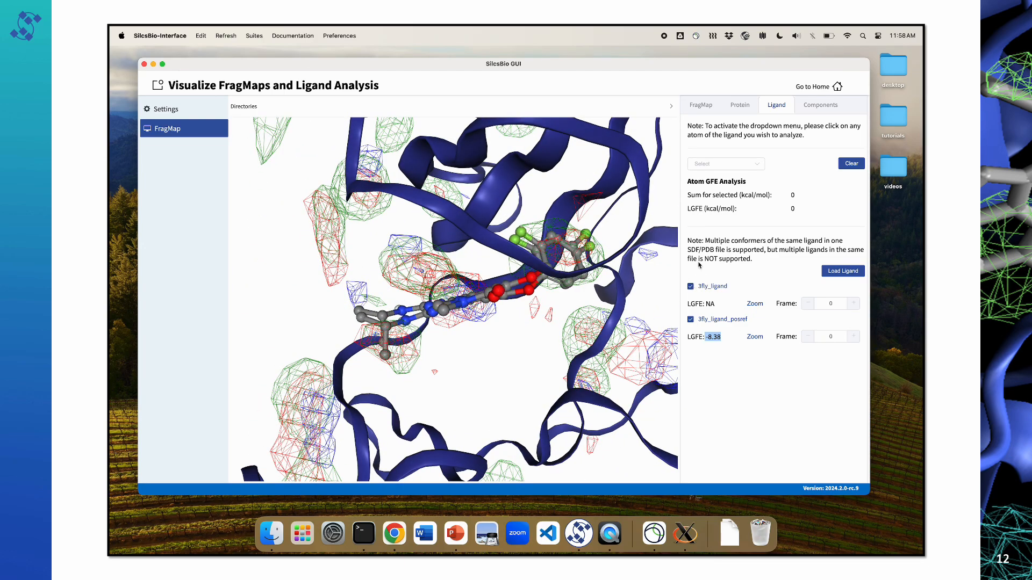
Step: Hide the protein cartoon and inspect both ligand poses within the FragMaps
click(740, 105)
click(730, 176)
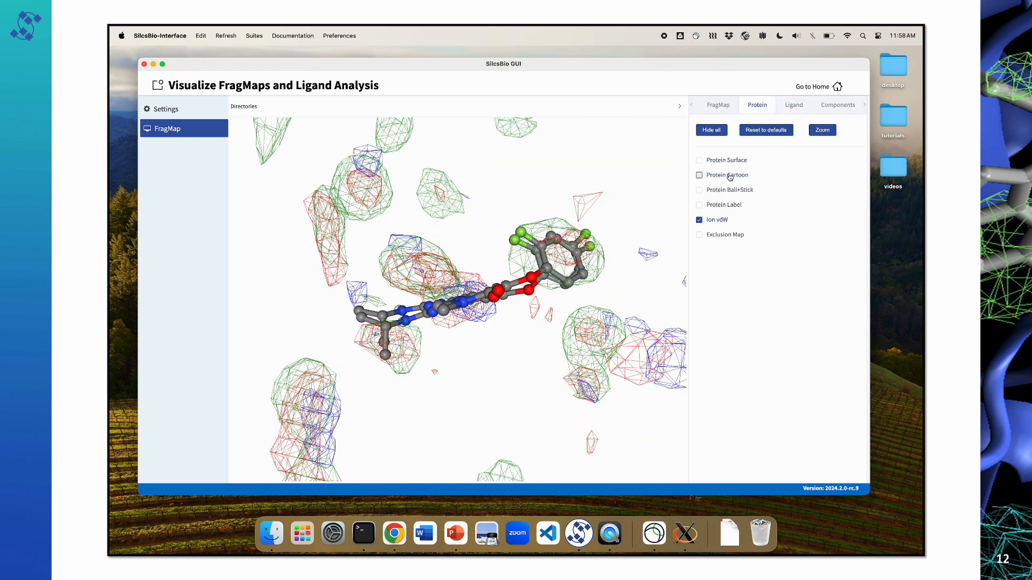
drag(475, 293, 443, 296)
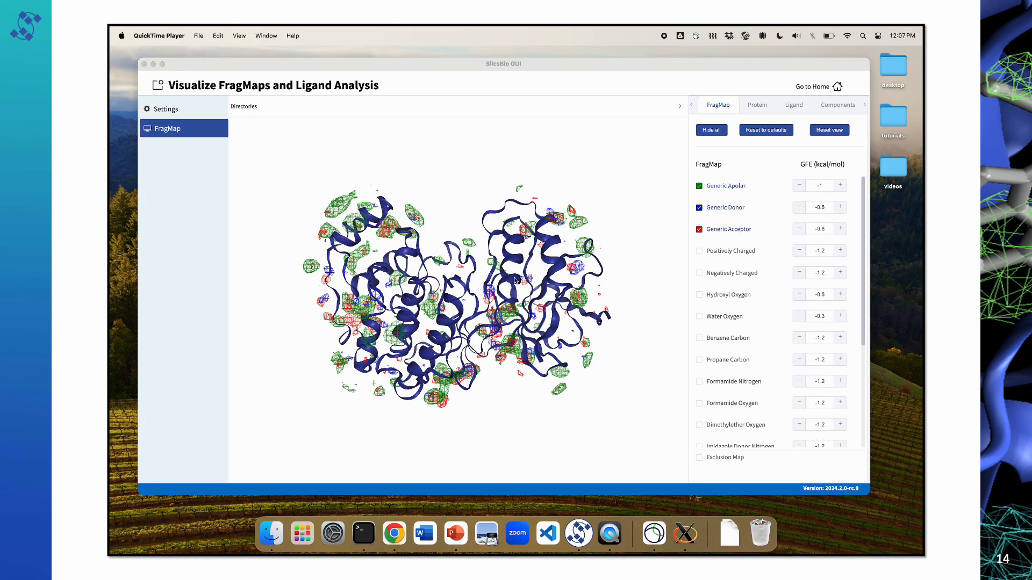
Step: Focus the view on 3fly_ligand and hide the protein cartoon around it
scroll(506, 282, up, 1)
click(439, 305)
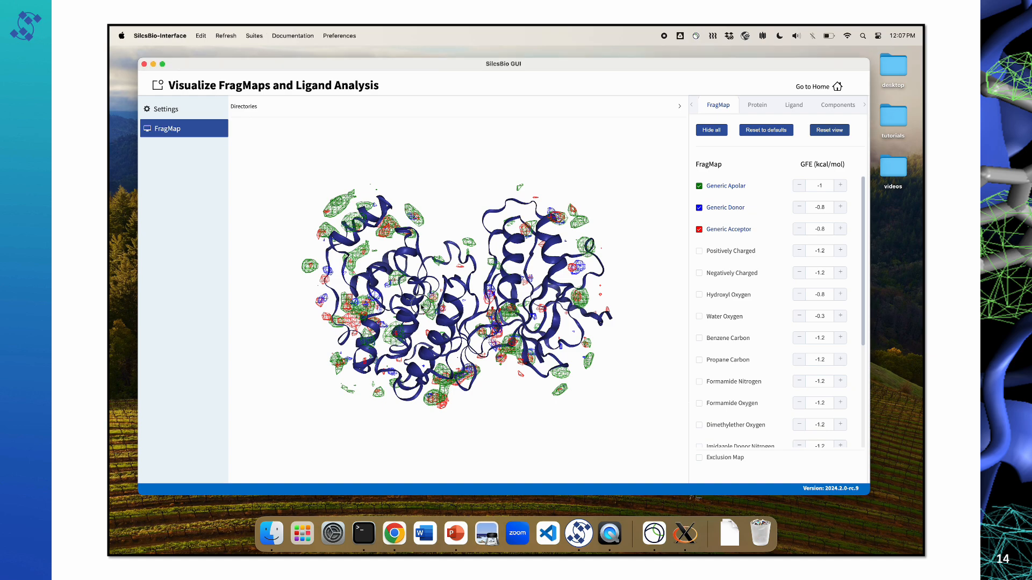
drag(397, 290, 444, 336)
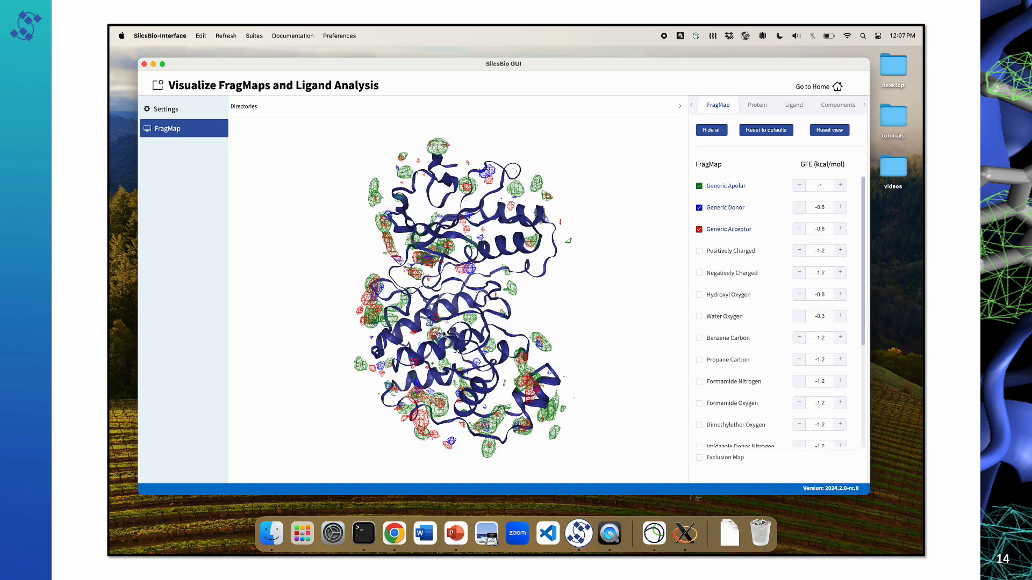
click(792, 105)
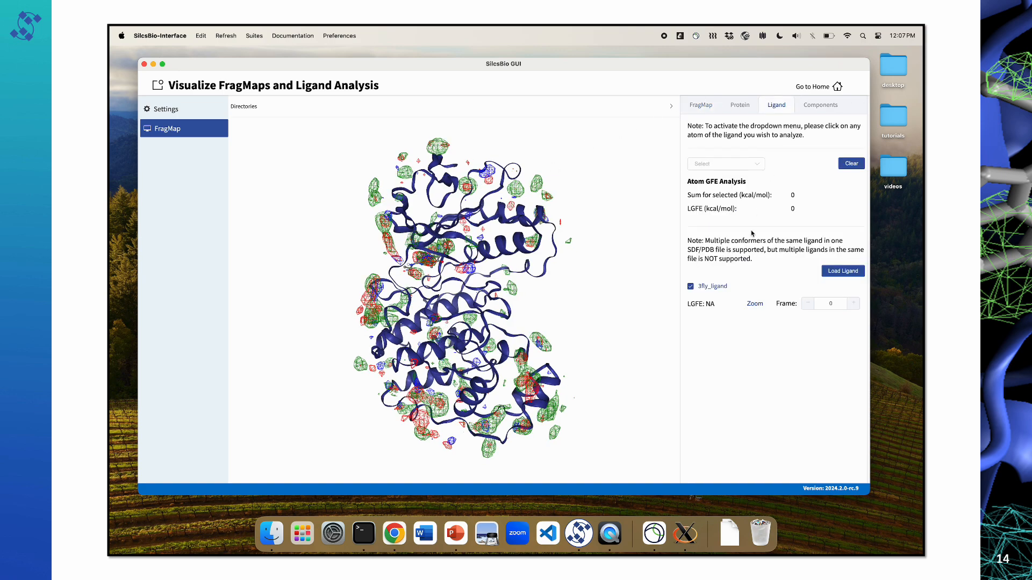
click(754, 304)
mouse_move(510, 308)
mouse_down()
mouse_move(454, 308)
mouse_move(525, 307)
mouse_up()
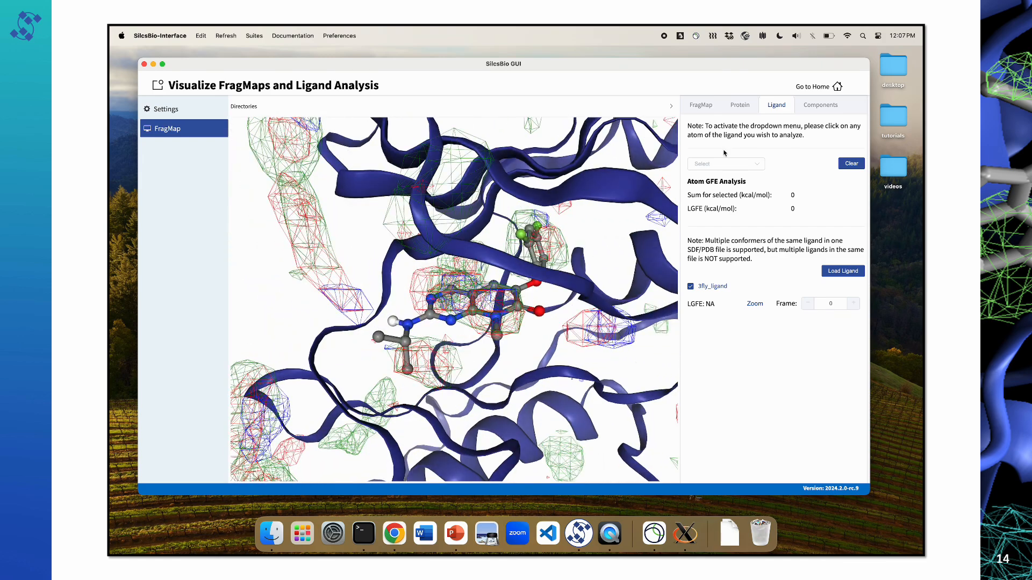
click(736, 106)
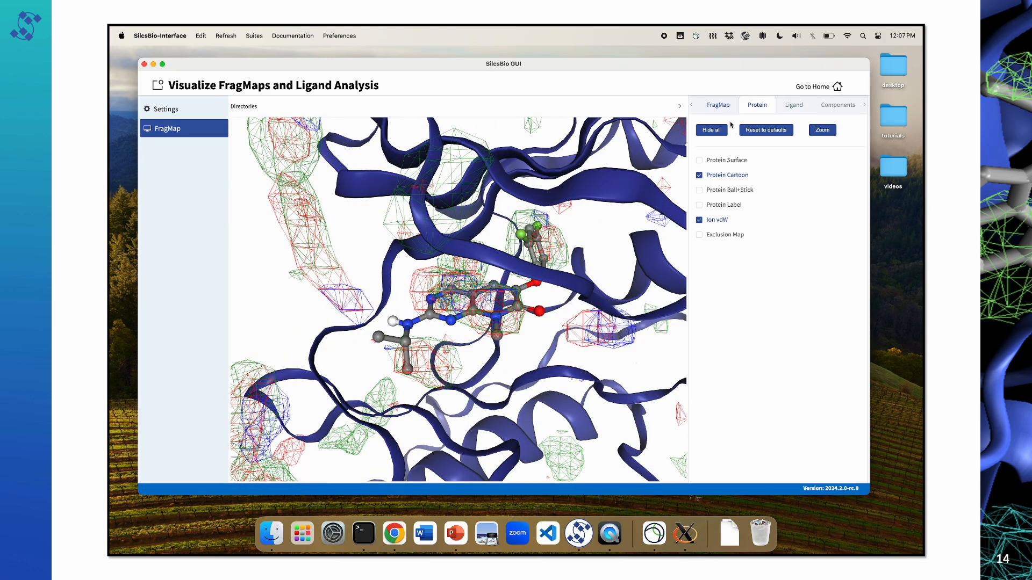
click(724, 177)
Step: Display the Positively Charged, Negatively Charged, Hydroxyl Oxygen and Water Oxygen FragMaps around the ligand
click(717, 105)
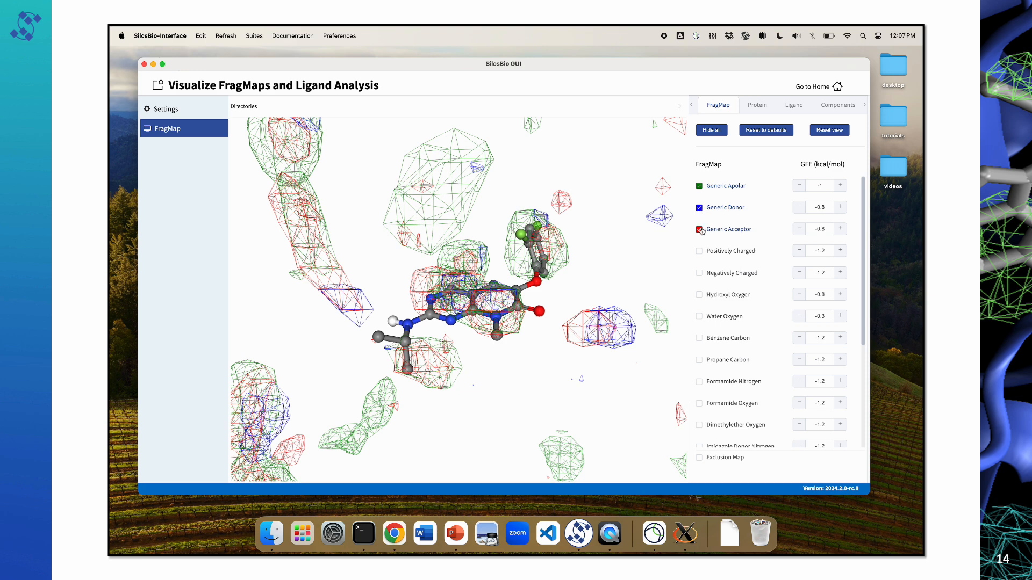
click(699, 251)
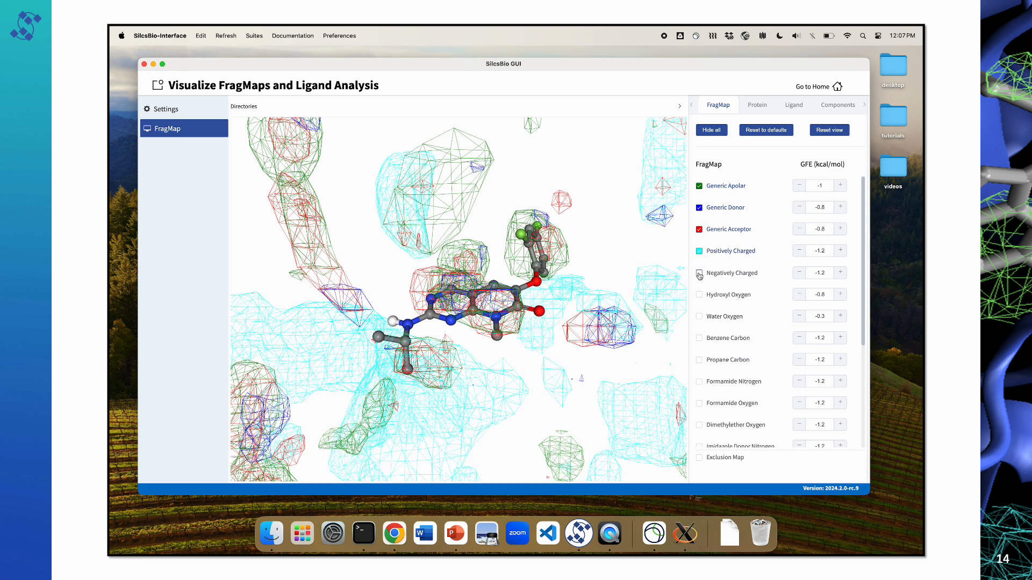
click(699, 273)
click(700, 295)
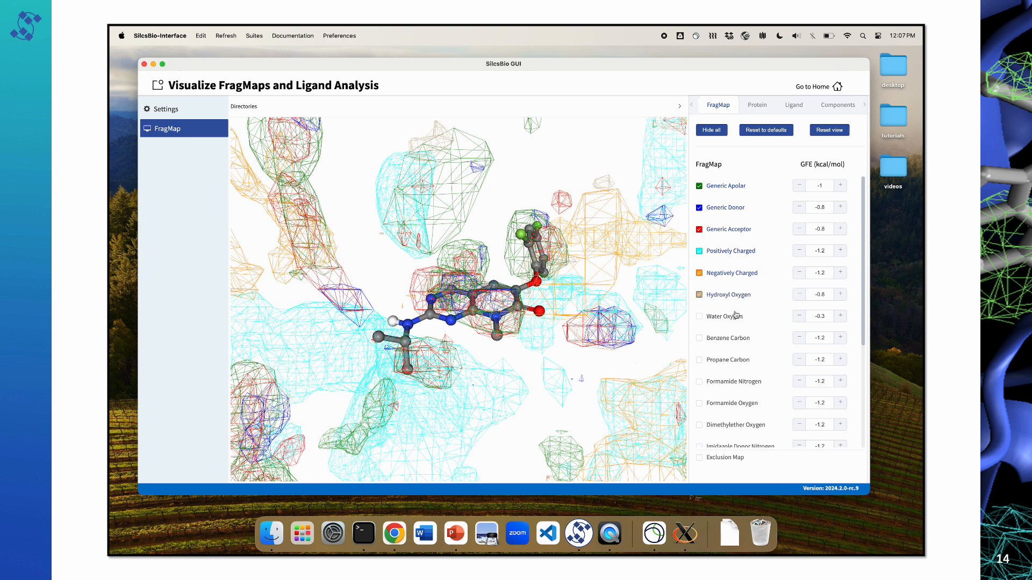
click(700, 317)
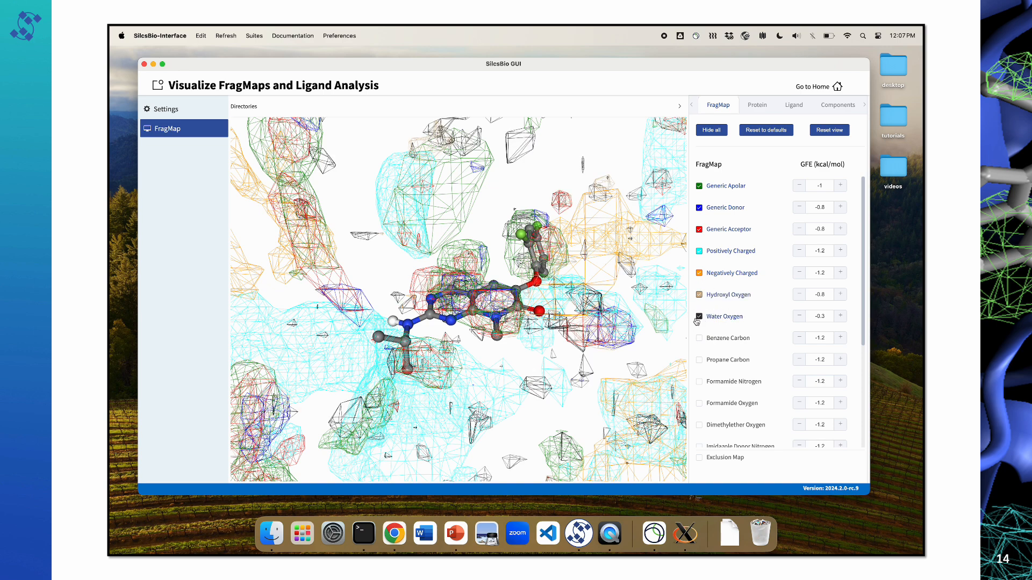
mouse_move(579, 311)
mouse_down()
mouse_move(560, 310)
mouse_move(577, 311)
mouse_up()
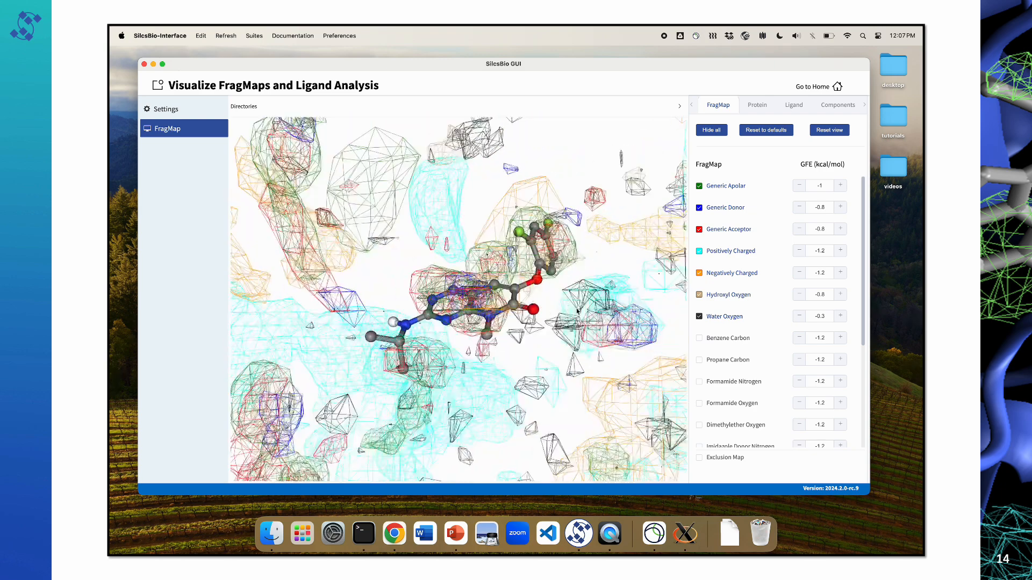
Step: Reset the FragMaps to their defaults and hide Generic Donor and Generic Acceptor, leaving only Generic Apolar
click(787, 130)
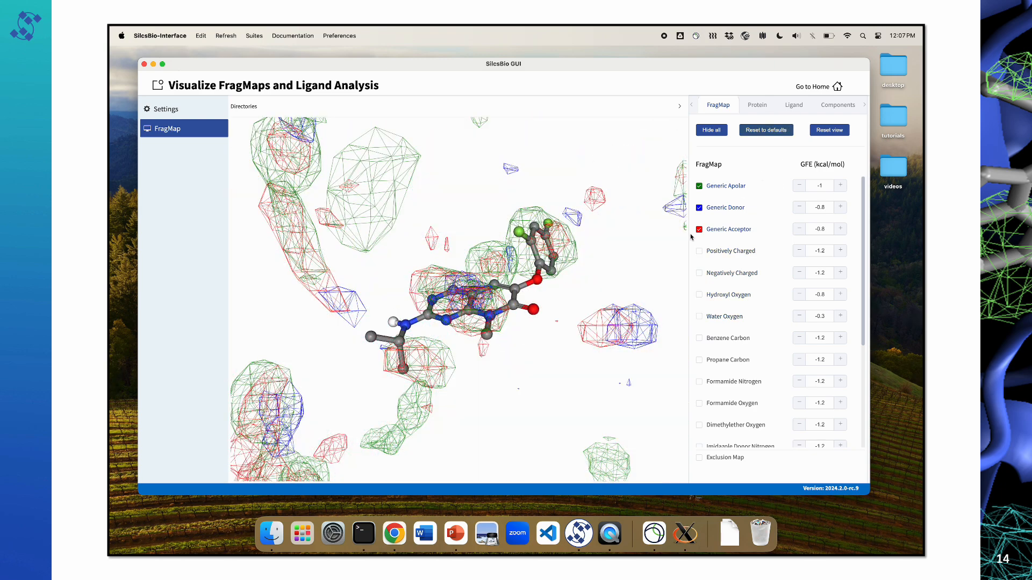
click(699, 208)
click(699, 229)
drag(495, 257, 529, 289)
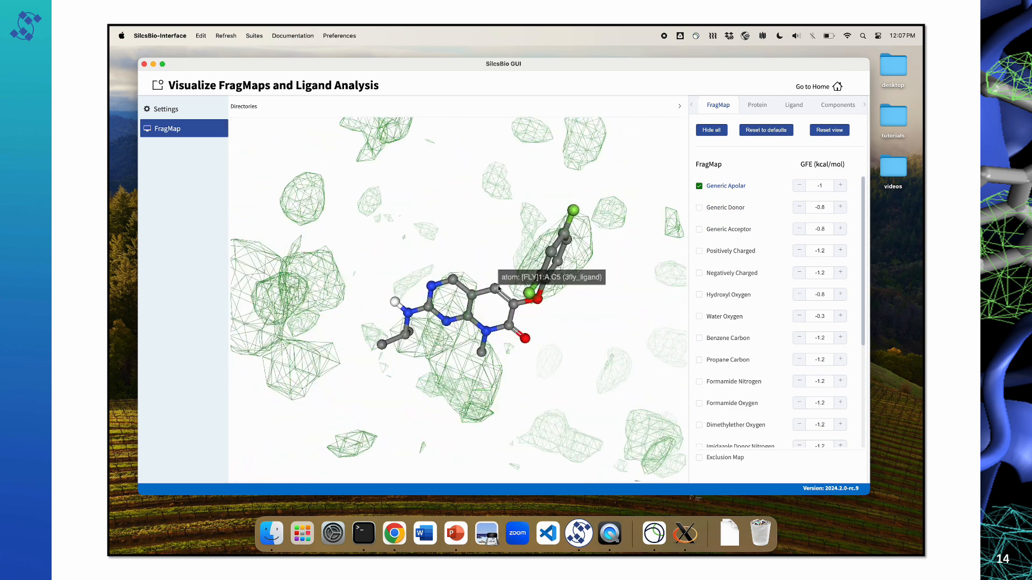
Step: Set the Generic Apolar FragMap's GFE cutoff to -1.8 kcal/mol and inspect the remaining contours around the ligand
click(799, 186)
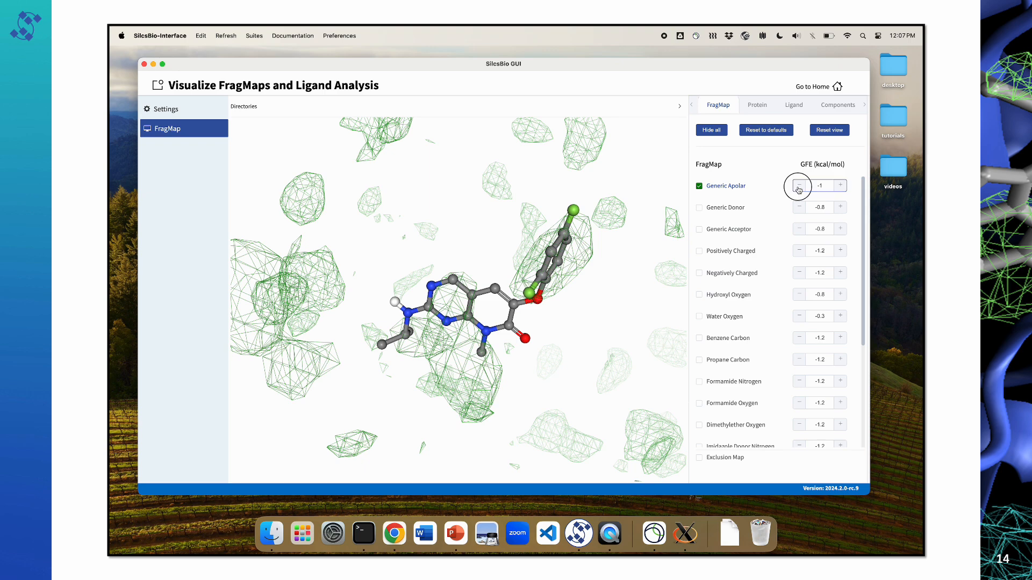
click(799, 186)
click(798, 186)
click(798, 186)
click(799, 186)
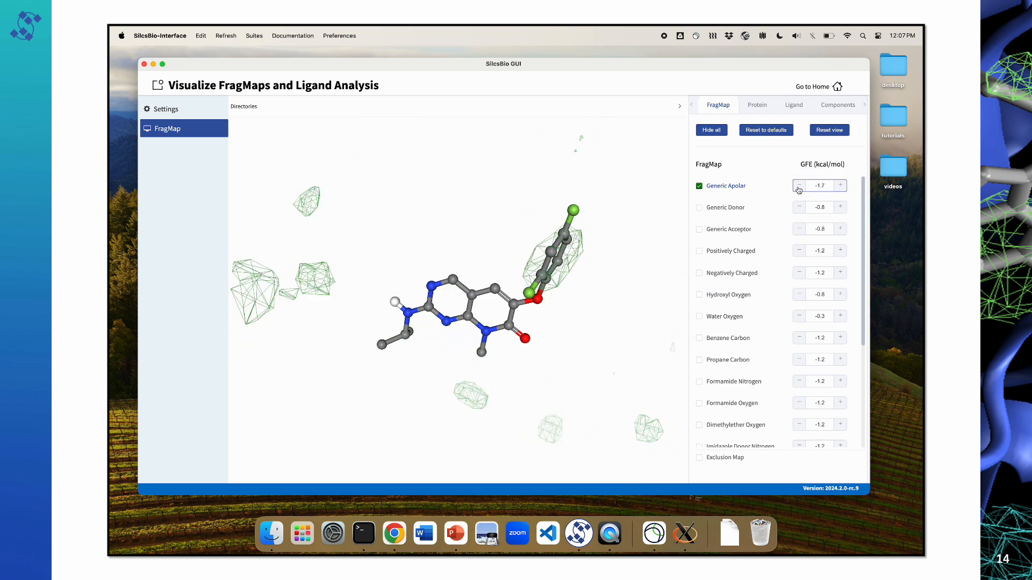
click(798, 186)
drag(536, 276, 500, 235)
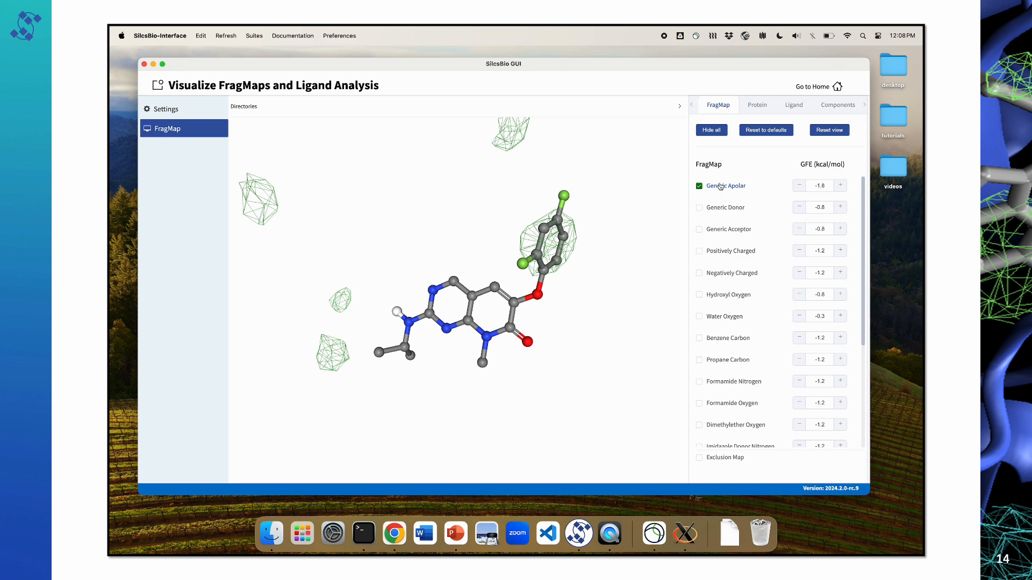
Step: Display the Benzene Carbon and Propane Carbon FragMaps in place of the Generic Apolar map
click(699, 338)
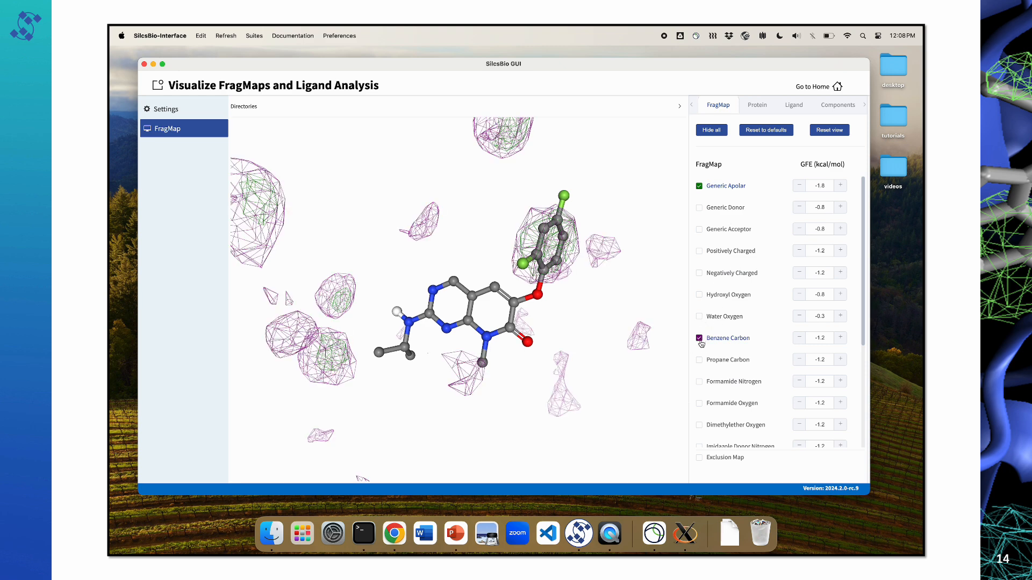
click(699, 361)
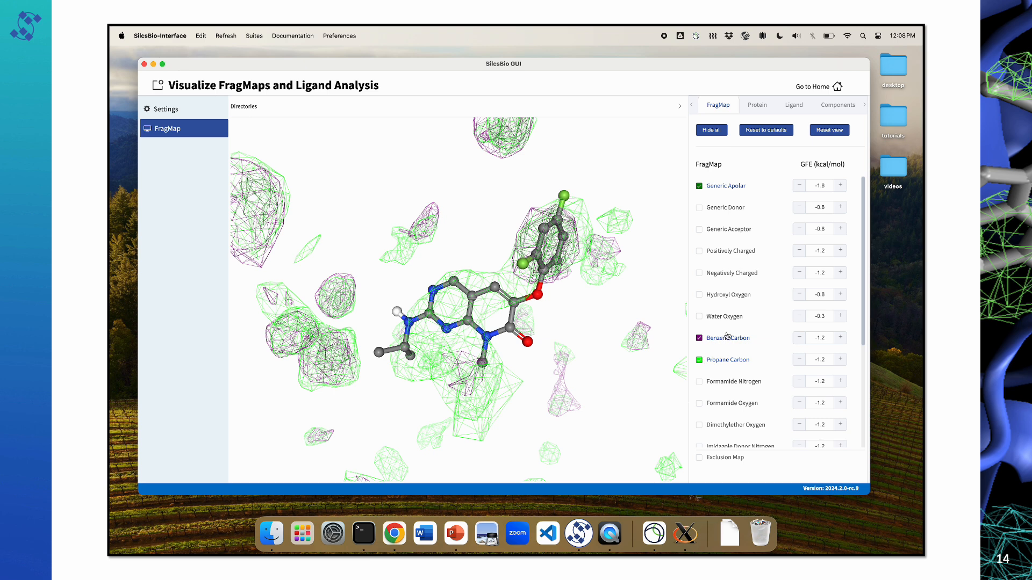
click(699, 186)
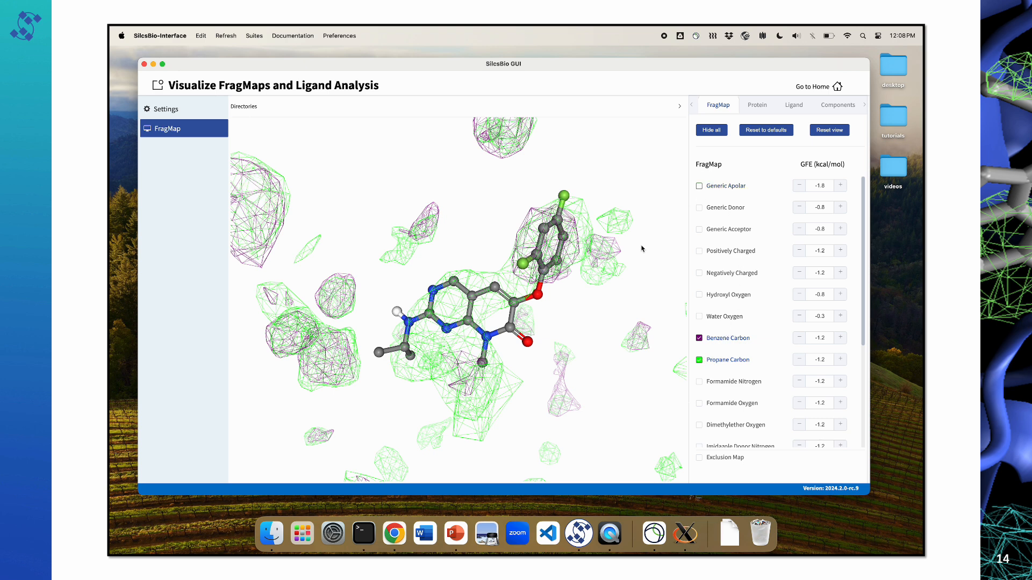
mouse_move(504, 368)
mouse_down()
mouse_move(499, 347)
mouse_move(509, 381)
mouse_up()
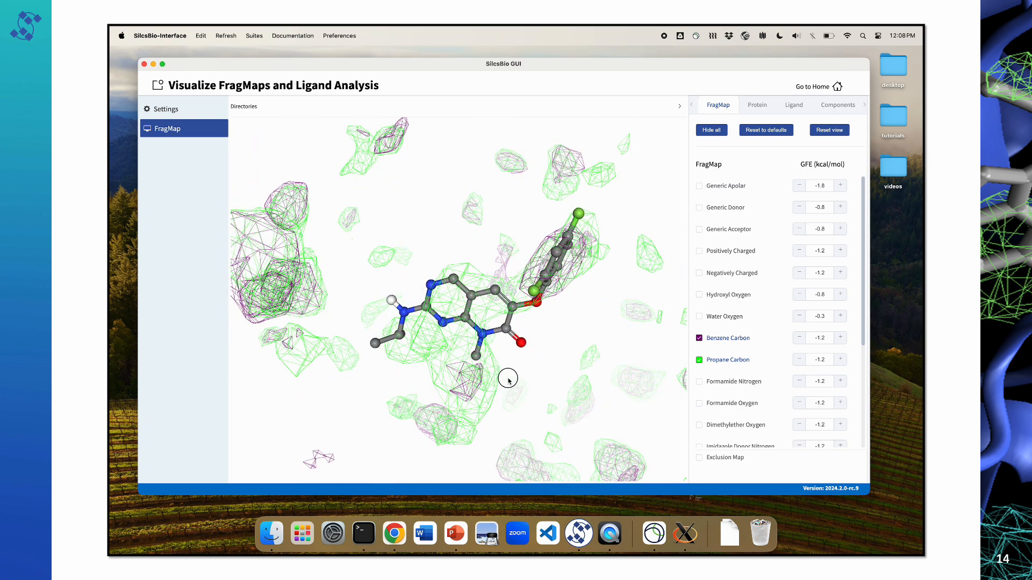
Step: Hide the Benzene Carbon and Propane Carbon FragMaps so only the ligand is displayed
click(700, 339)
click(699, 360)
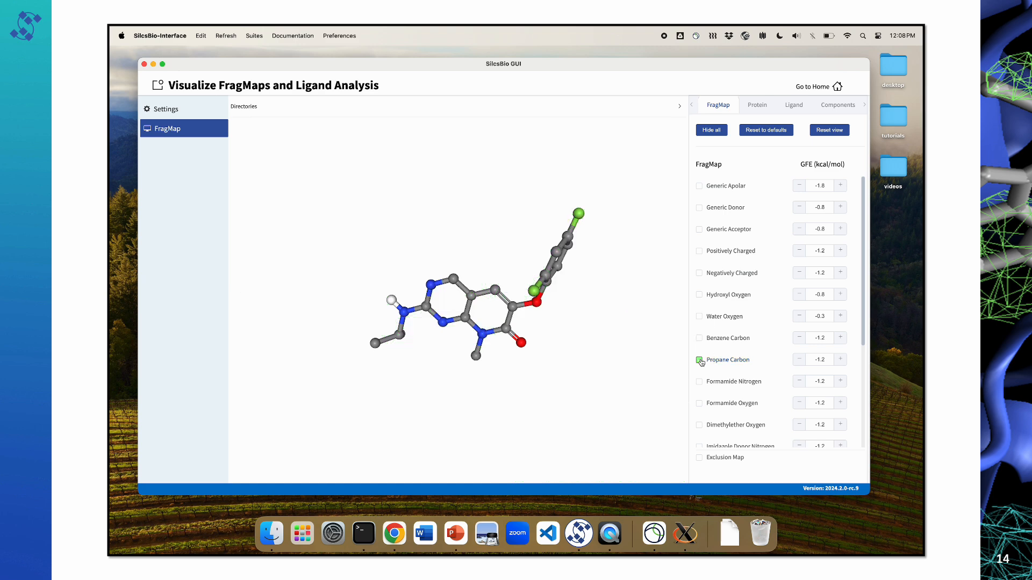
Step: Display the Generic Apolar FragMap around the ligand and set its GFE cutoff to -0.7 kcal/mol
click(742, 187)
drag(537, 318, 534, 302)
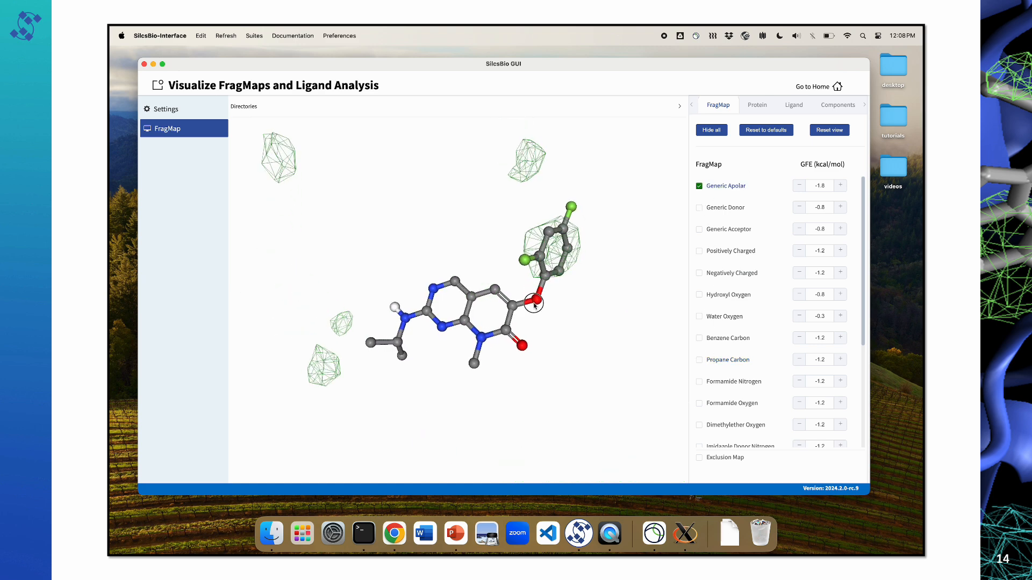
click(841, 185)
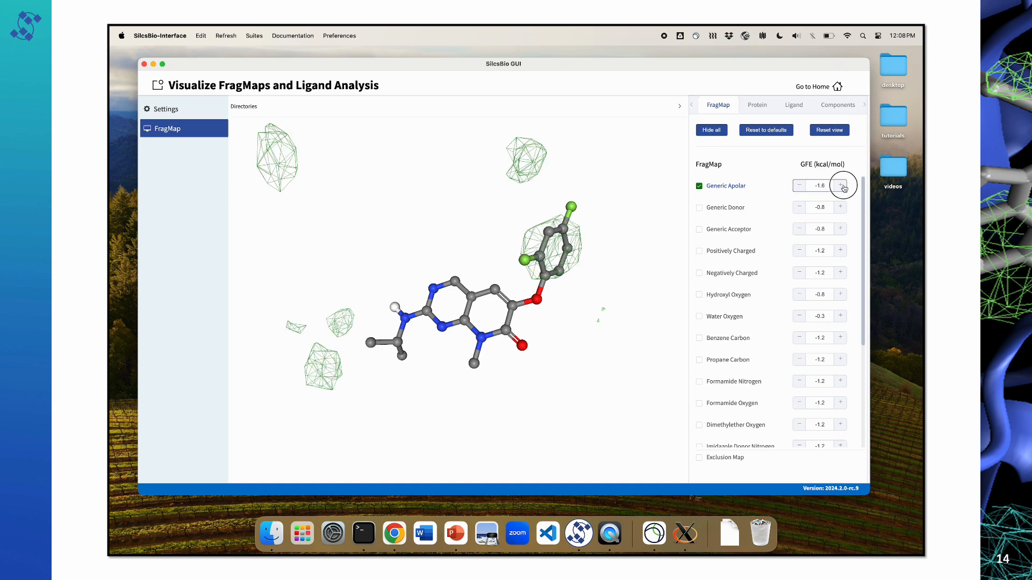
click(841, 185)
click(840, 185)
click(840, 185)
click(840, 186)
click(841, 185)
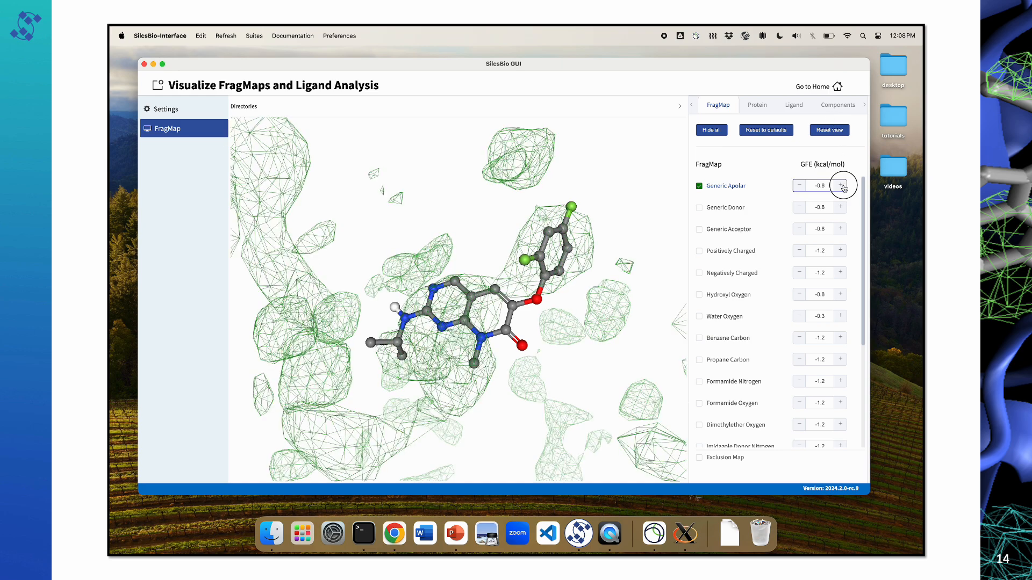
click(841, 185)
drag(485, 304, 499, 250)
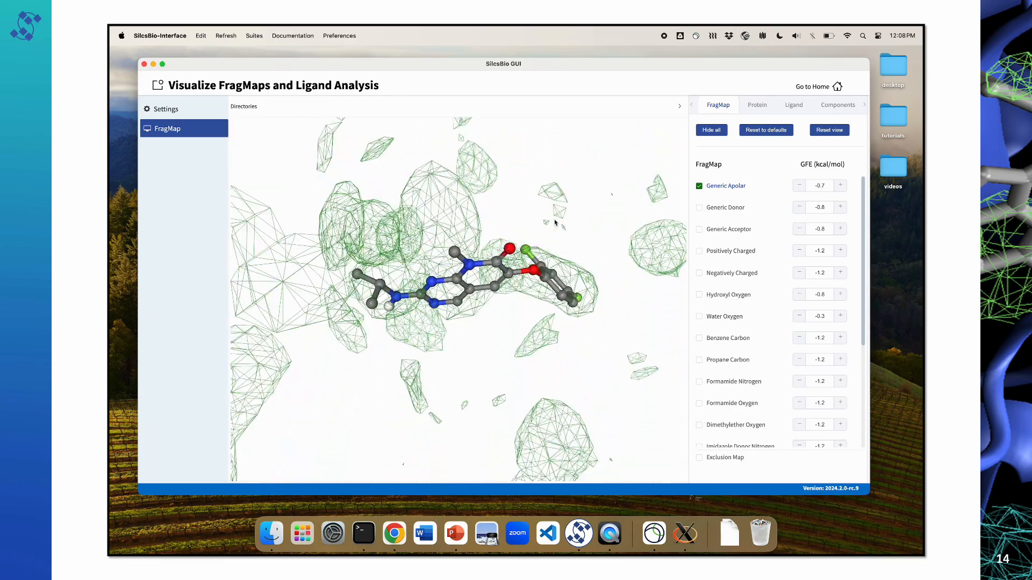
Step: Display the Protein Surface and inspect the binding pocket around the ligand
click(757, 104)
click(727, 159)
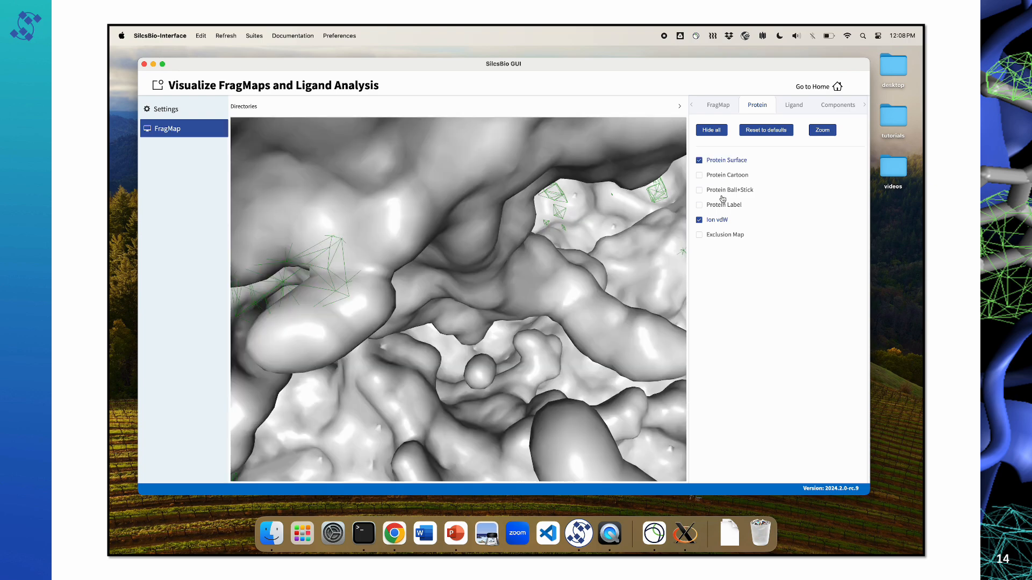
drag(568, 295, 581, 322)
Step: Show the Protein Cartoon in place of the Protein Surface
click(731, 176)
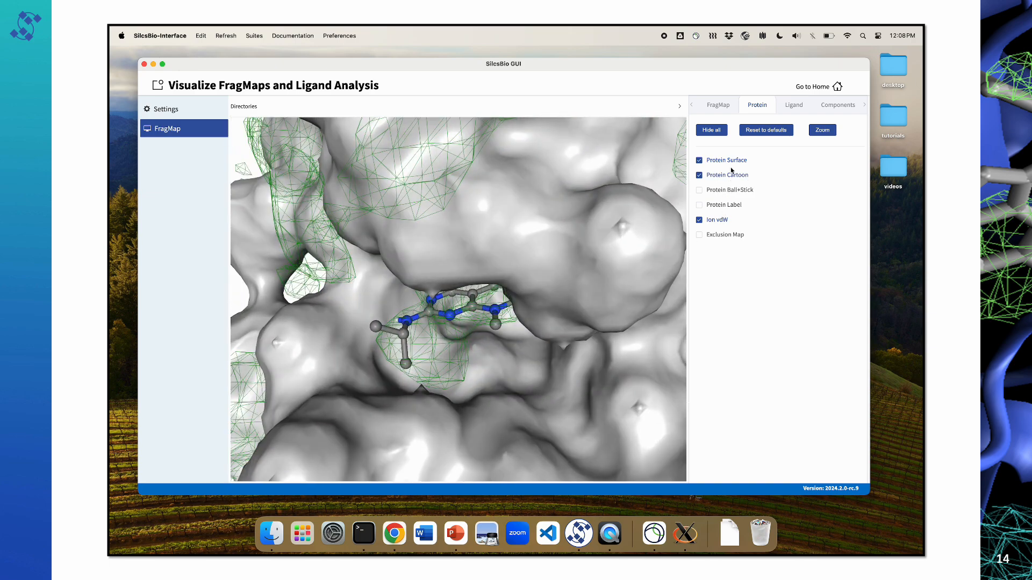
click(727, 160)
mouse_move(507, 301)
mouse_down()
mouse_move(510, 293)
mouse_move(501, 316)
mouse_up()
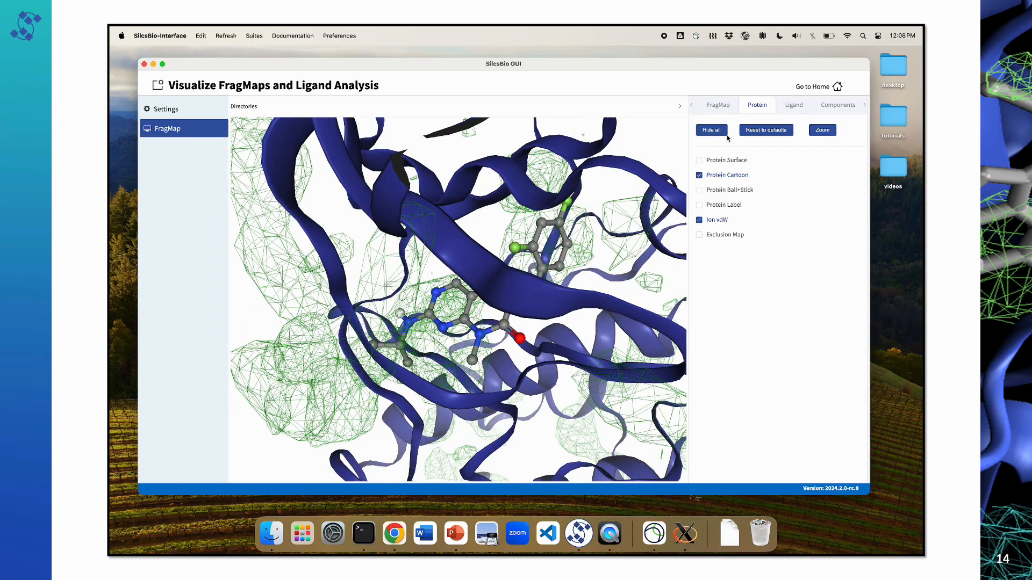
Step: Reset the FragMaps to their defaults, hide them all, and restore the defaults again
click(718, 106)
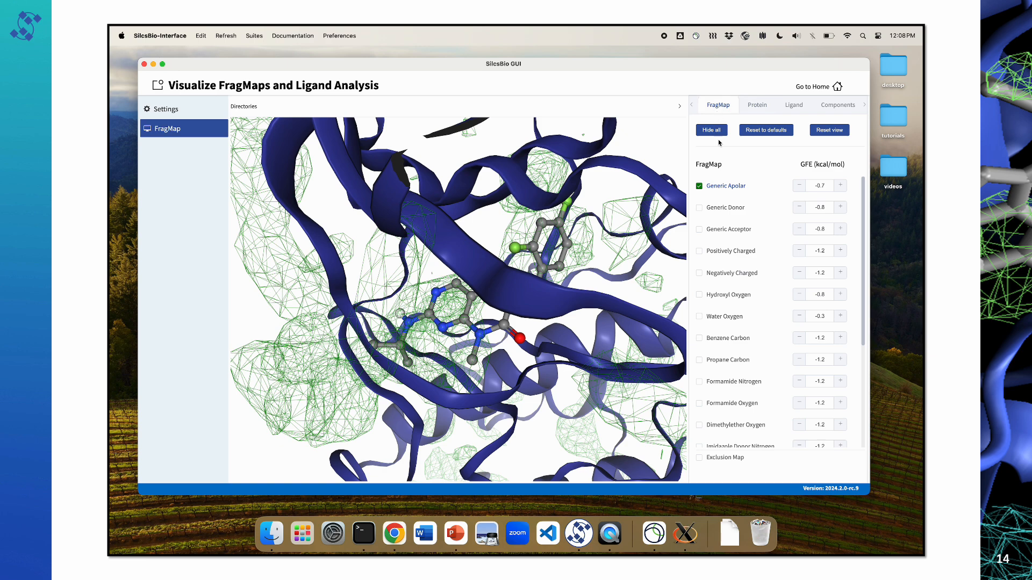
click(773, 132)
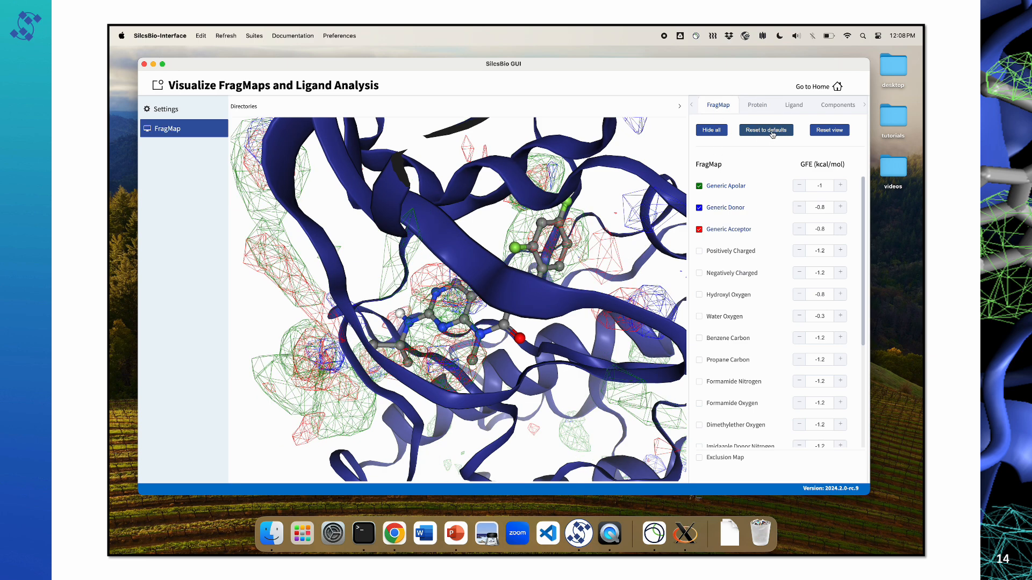
click(715, 133)
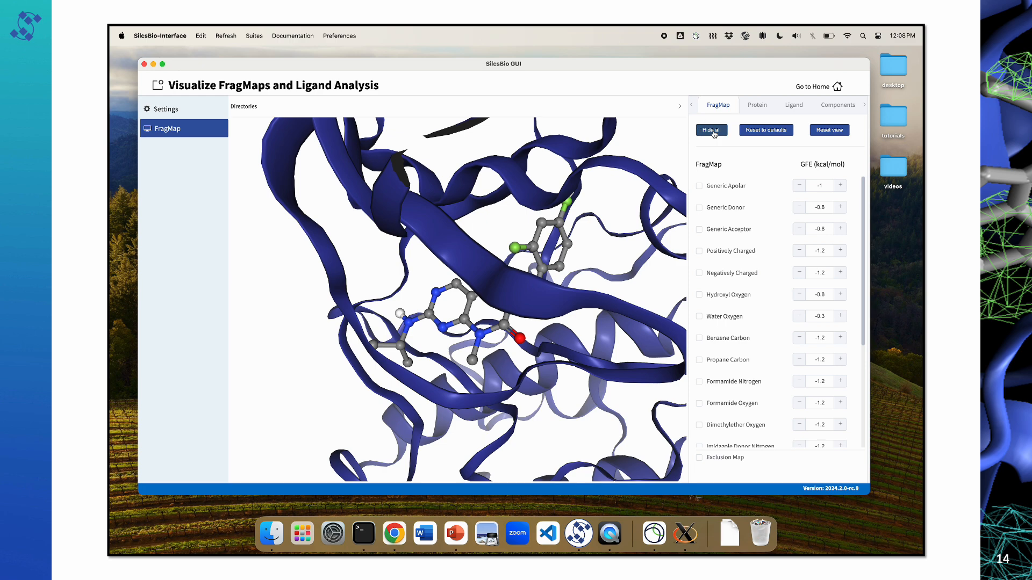
click(759, 132)
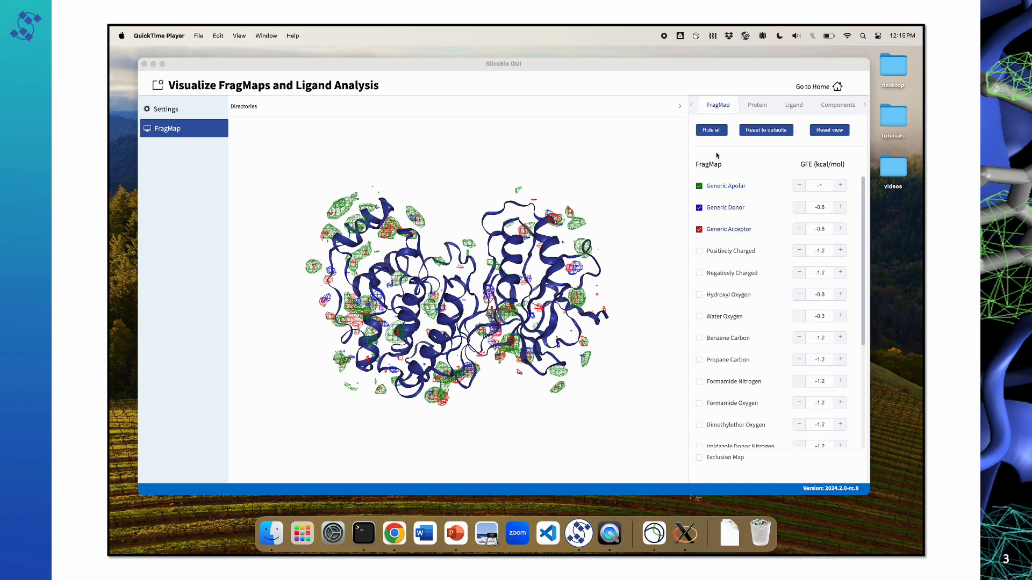
Step: Display the Protein Surface and the Exclusion Map together over the whole protein
click(754, 106)
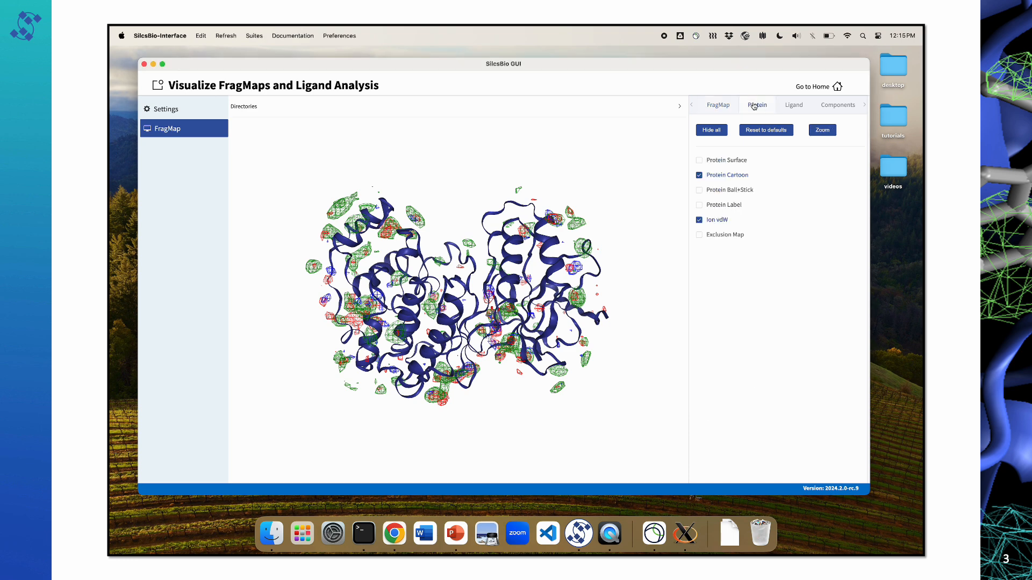
click(736, 161)
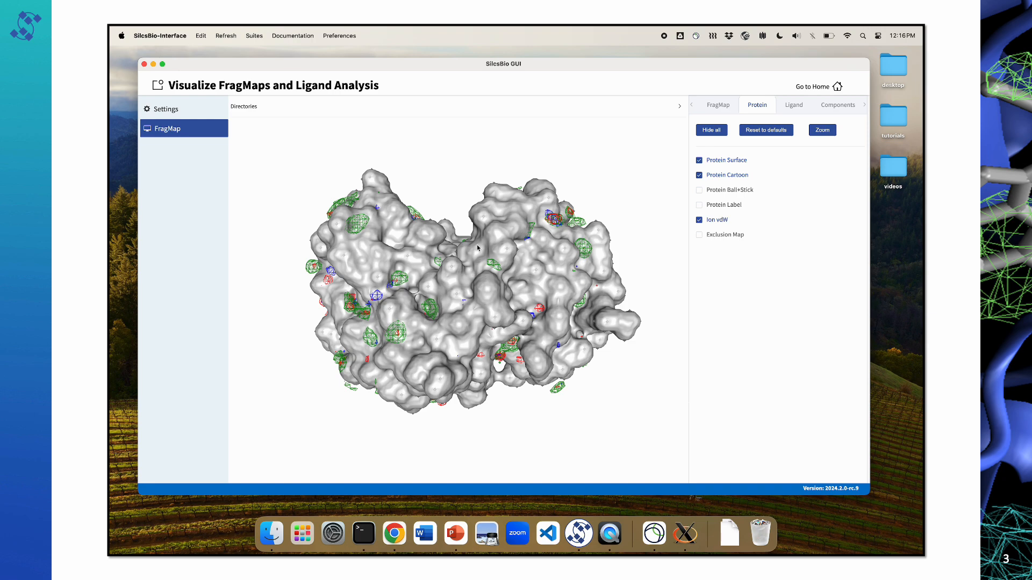
drag(478, 248, 415, 282)
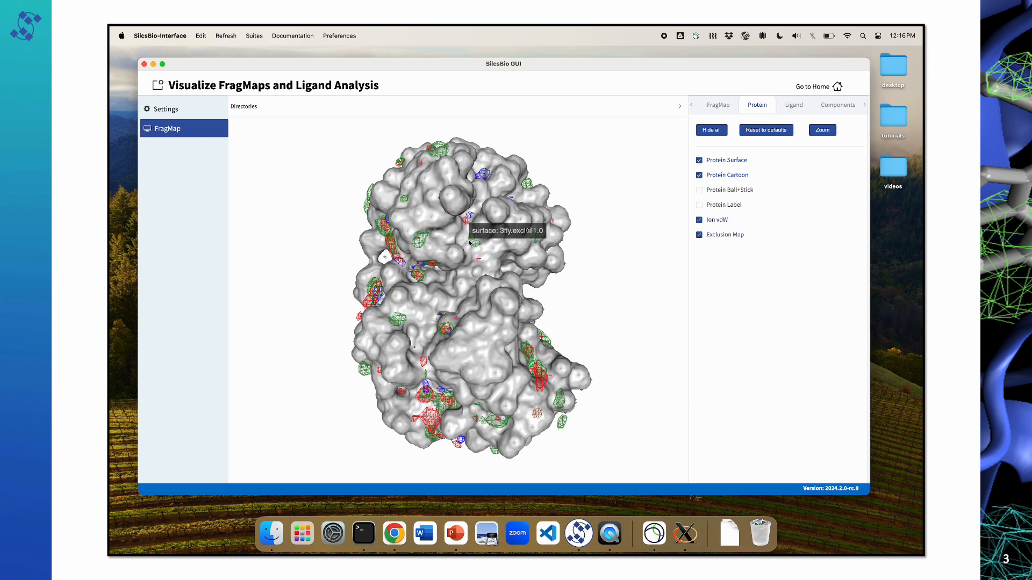
mouse_move(531, 257)
mouse_down()
mouse_move(519, 260)
mouse_move(527, 258)
mouse_up()
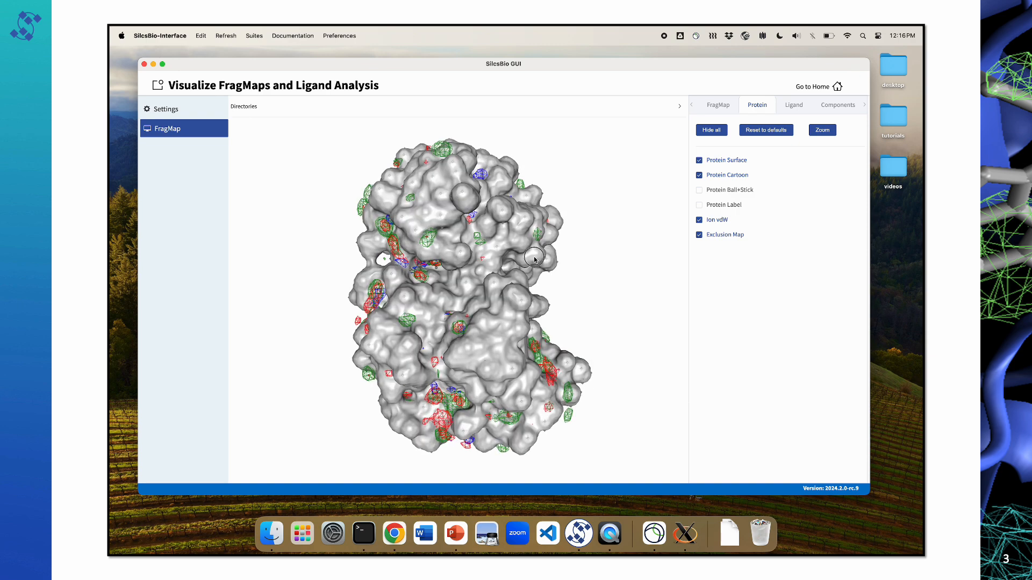
Step: Toggle the Protein Surface to compare it with the Exclusion Map, and leave the surface hidden
click(700, 160)
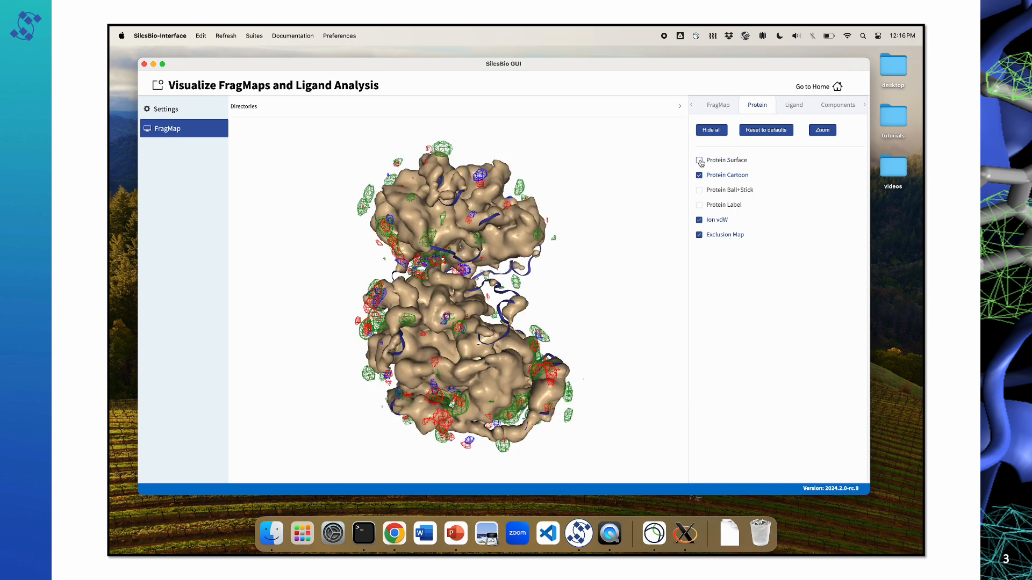
click(700, 161)
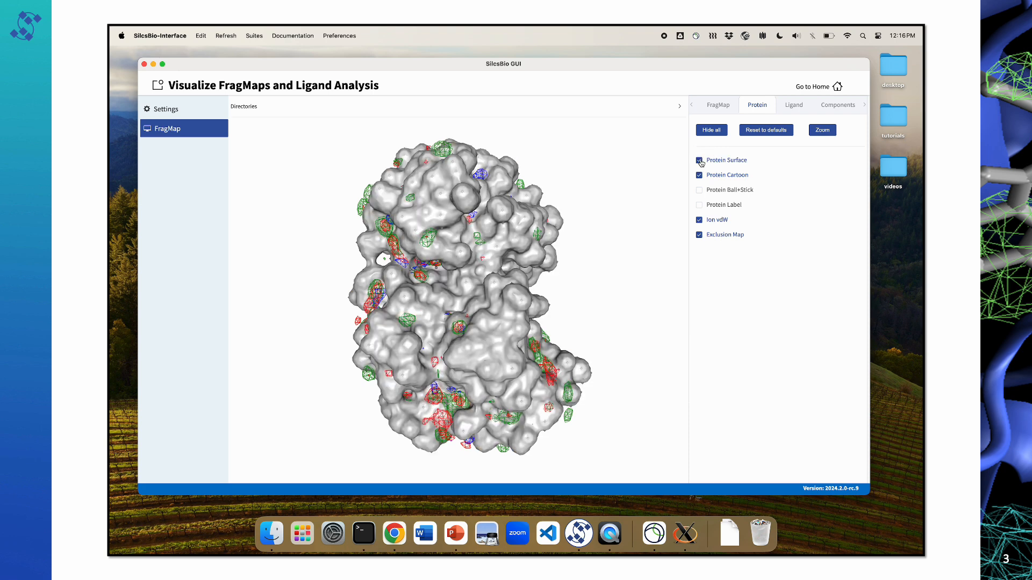
click(700, 161)
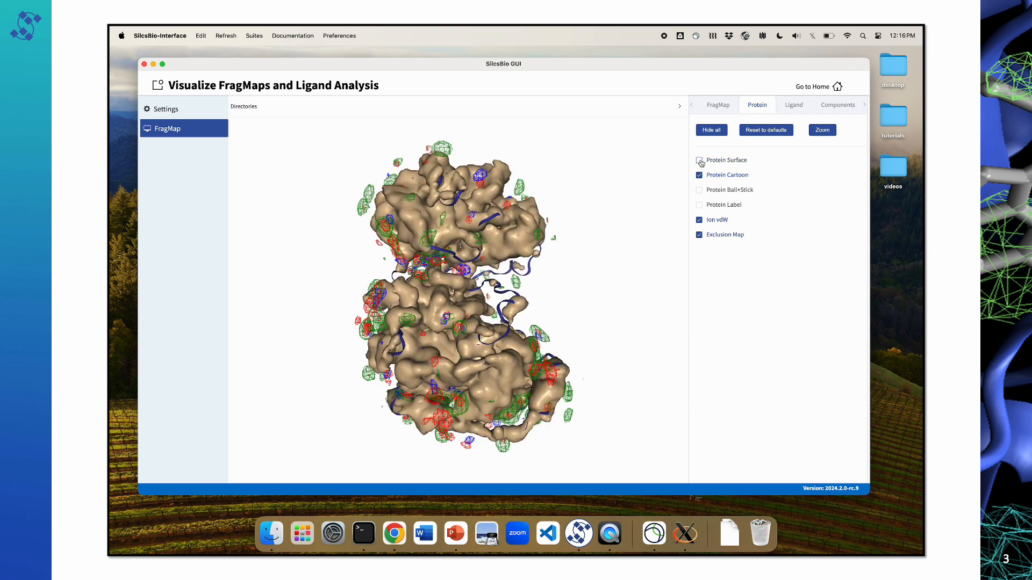
Step: Zoom to 3fly_ligand and inspect the Exclusion Map around its binding pocket
click(794, 106)
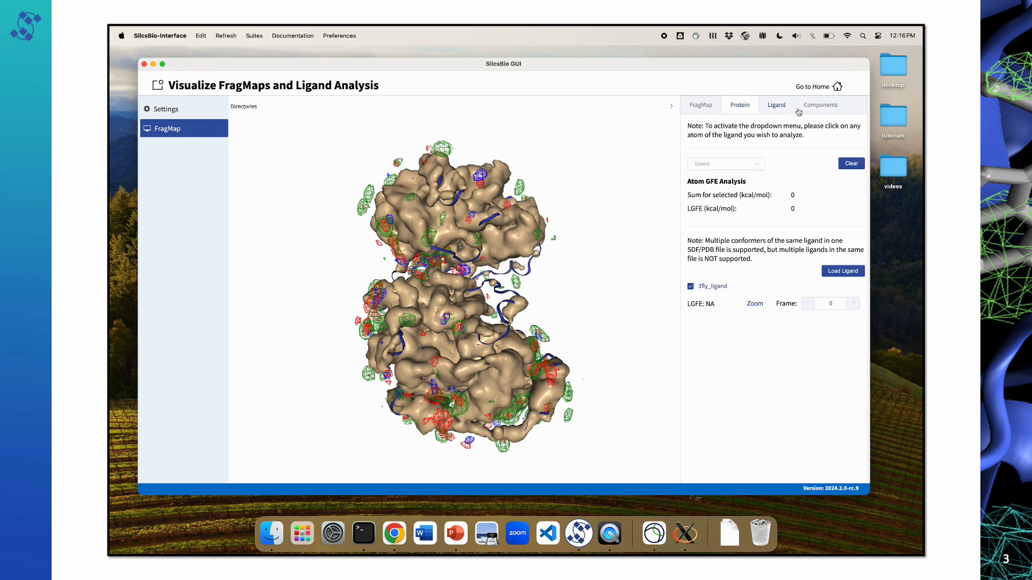
click(757, 304)
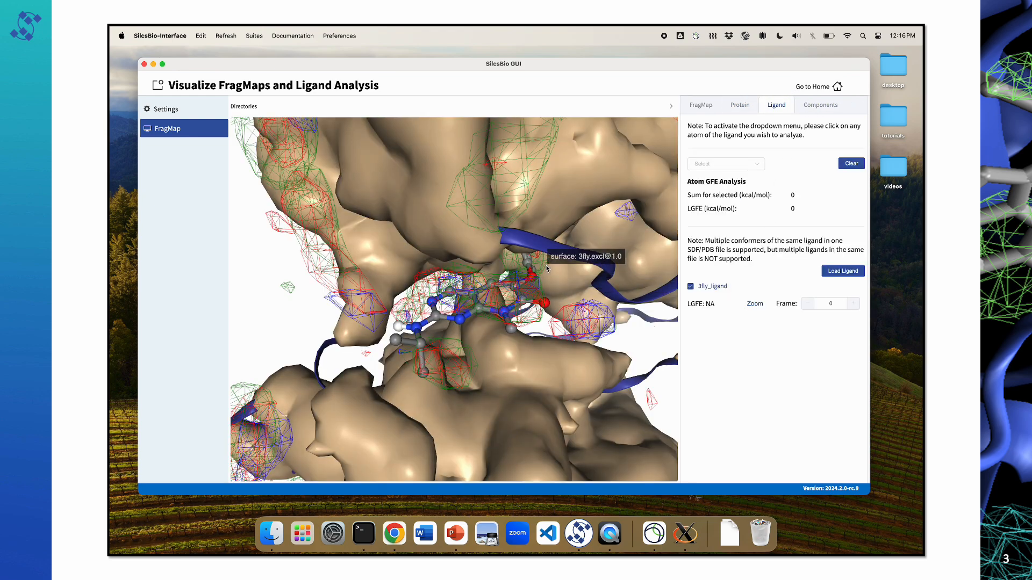
mouse_move(571, 293)
mouse_down()
mouse_move(537, 292)
mouse_move(546, 299)
mouse_move(567, 286)
mouse_up()
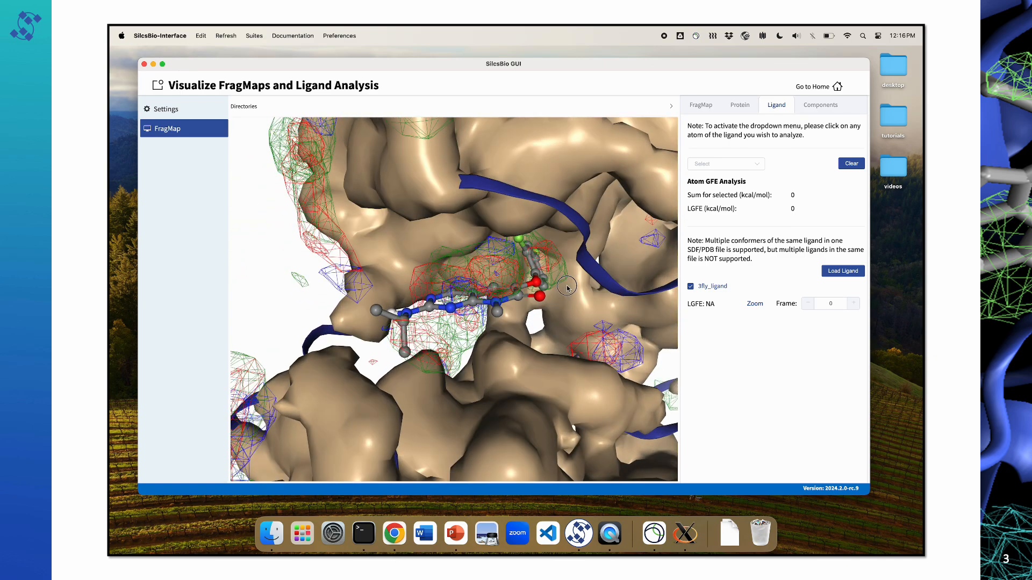
Step: Hide the Exclusion Map and display the Protein Surface around the ligand
click(739, 105)
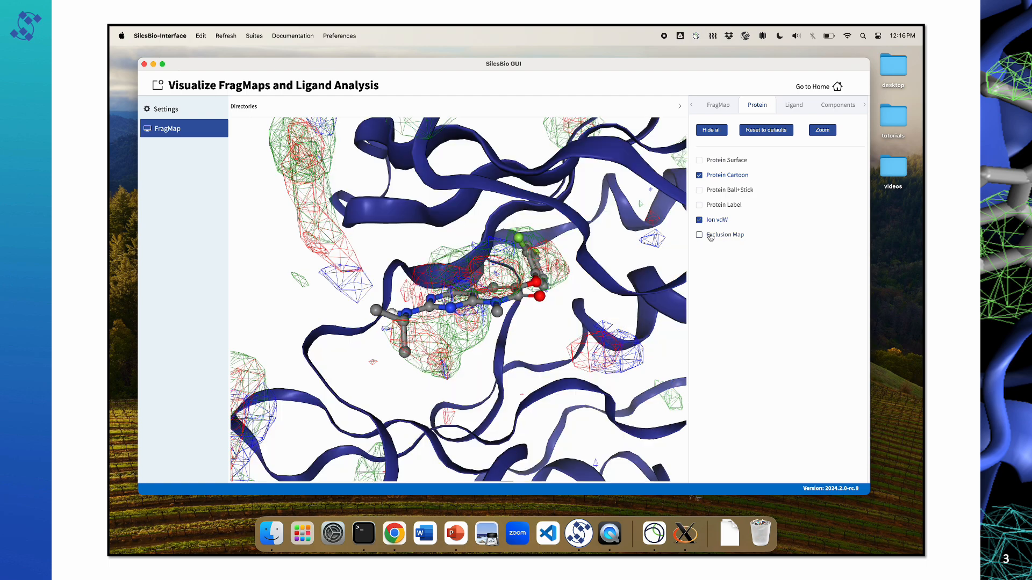
click(716, 161)
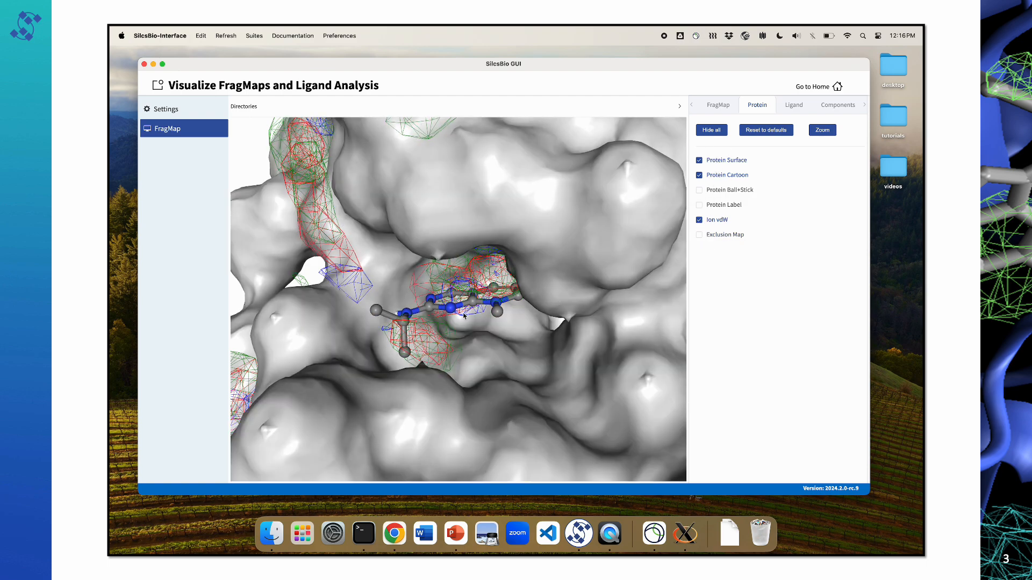
mouse_move(464, 316)
mouse_down()
mouse_move(465, 301)
mouse_move(479, 304)
mouse_move(459, 315)
mouse_up()
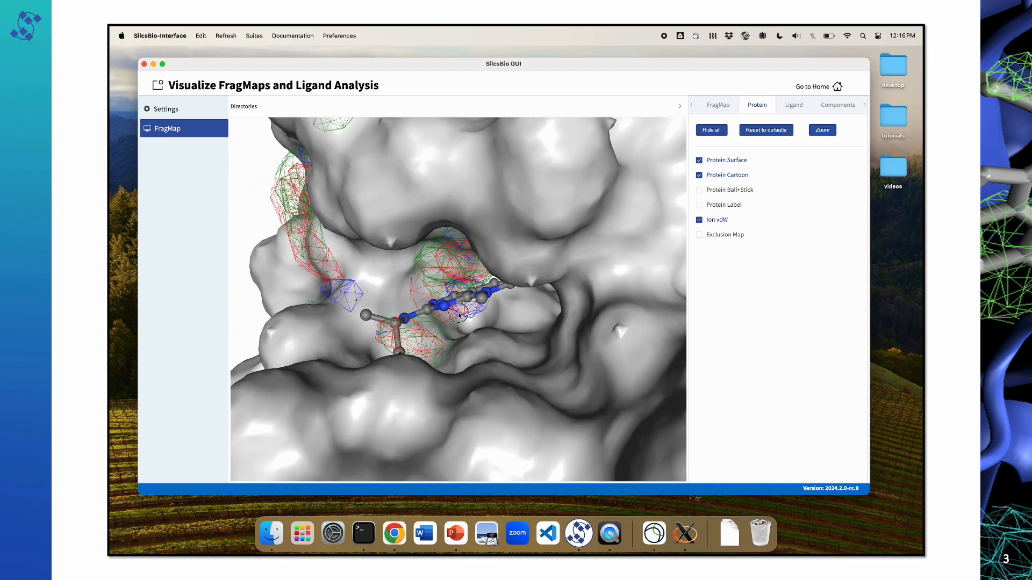
Step: Replace the Protein Surface with the Exclusion Map and examine the pocket openings around the ligand
click(712, 161)
click(699, 235)
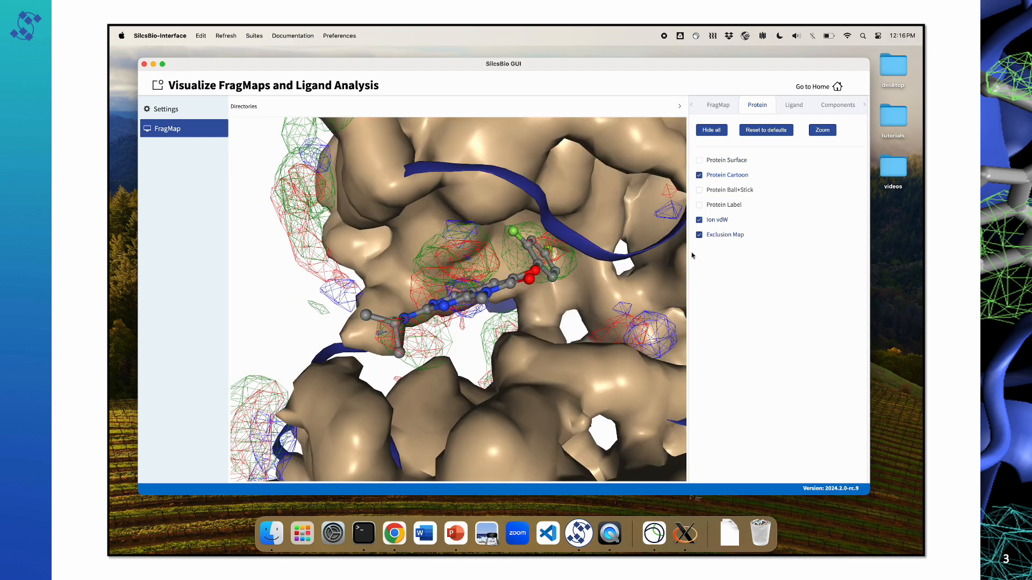
drag(487, 296, 468, 304)
scroll(504, 334, down, 10)
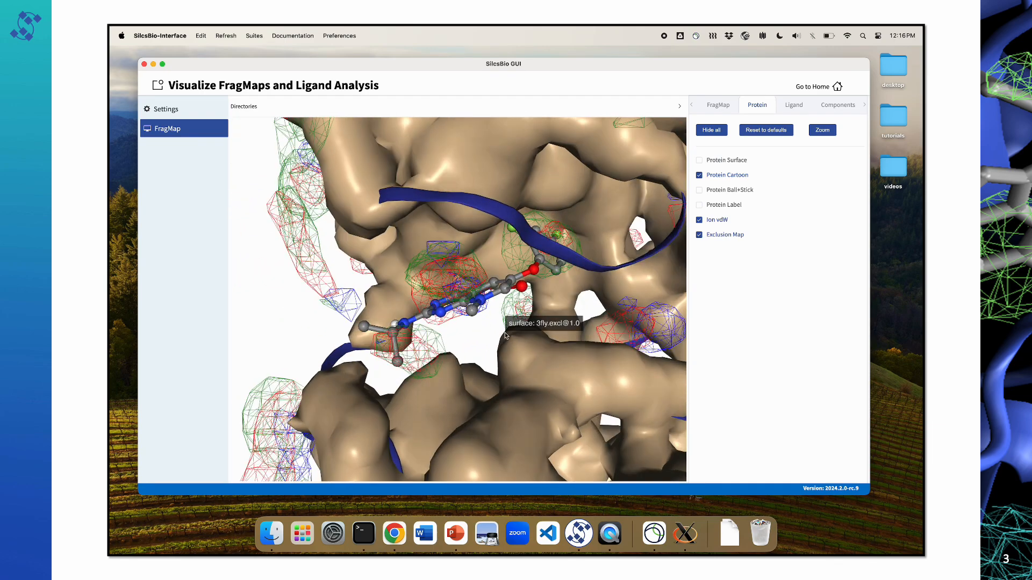
Step: Fit the whole protein in view and toggle the Protein Surface to compare it with the Exclusion Map
scroll(518, 309, down, 3)
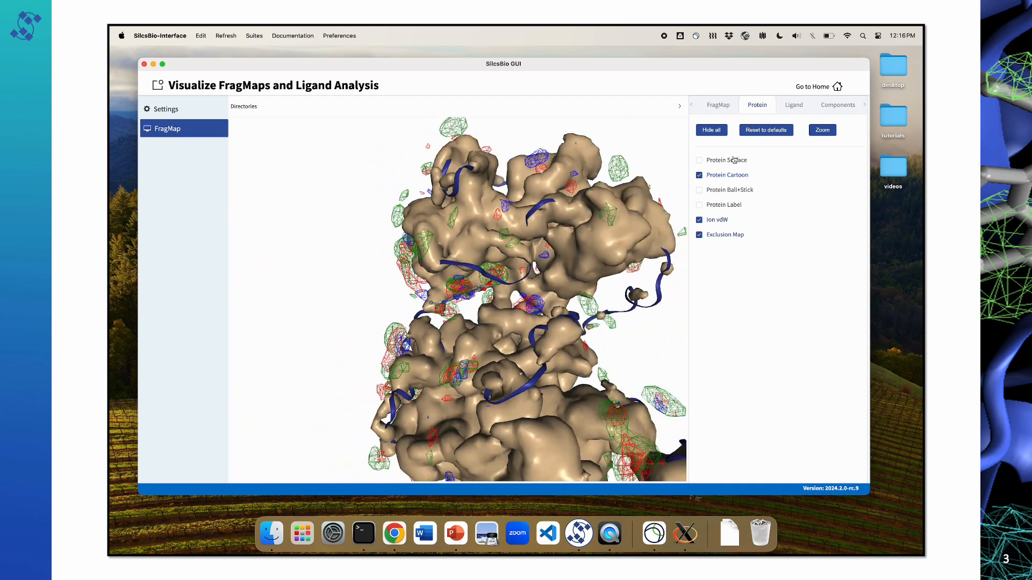
click(821, 131)
drag(492, 312, 446, 310)
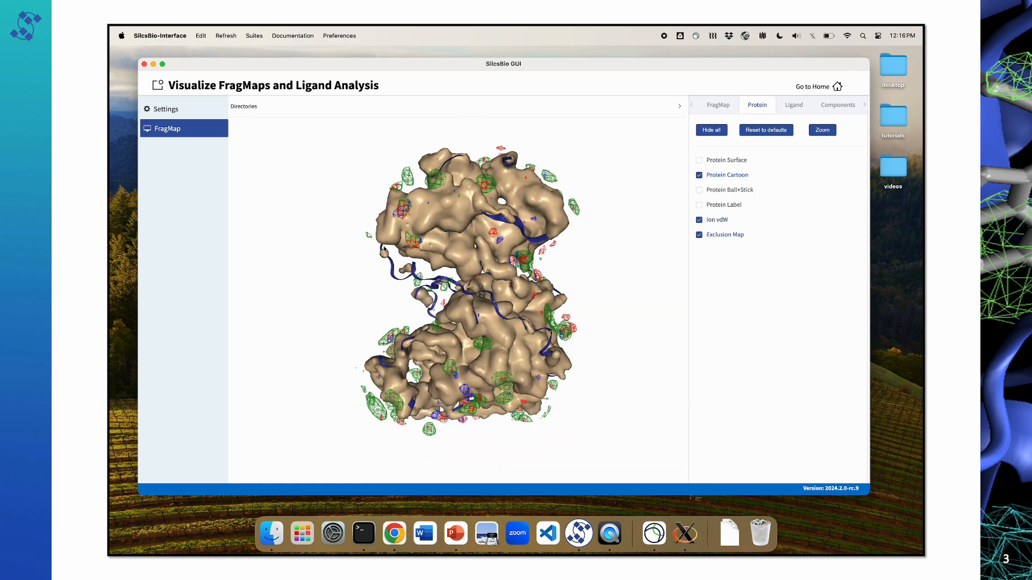
drag(500, 346, 494, 344)
click(740, 164)
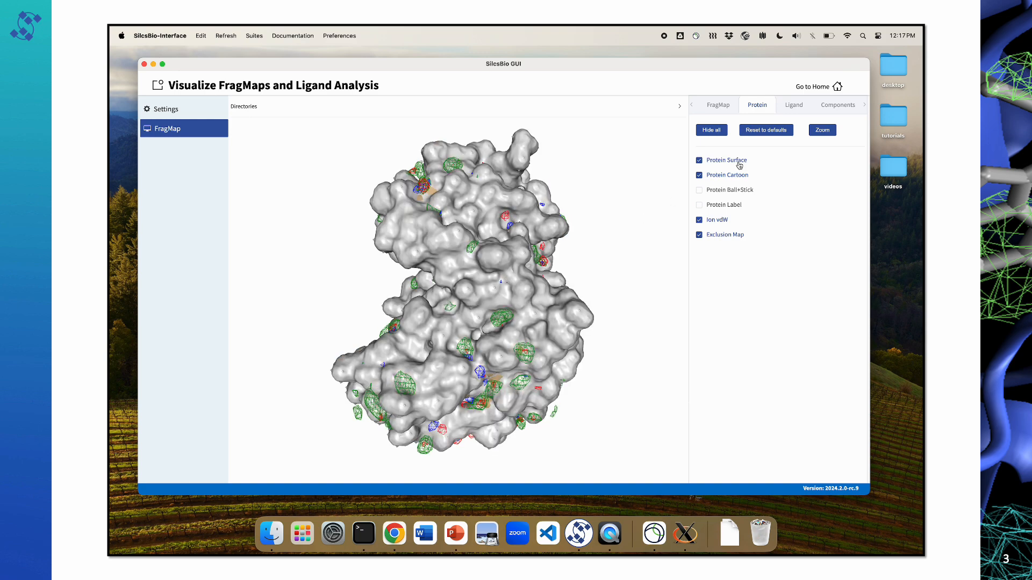
click(739, 164)
Step: Compare the Protein Surface with the Exclusion Map again on another side of the protein, leaving the surface hidden
drag(560, 279, 425, 344)
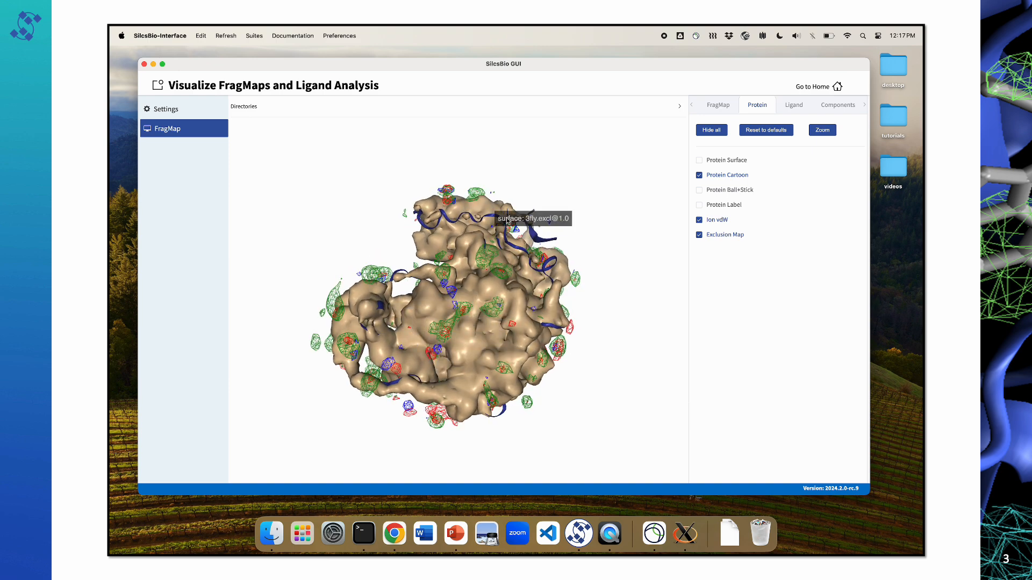
click(705, 162)
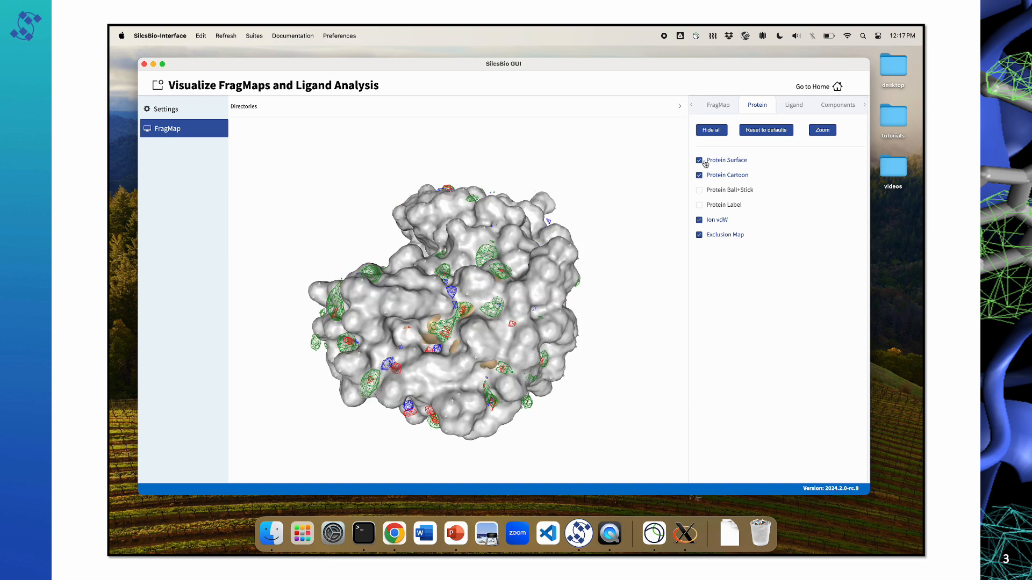
click(706, 162)
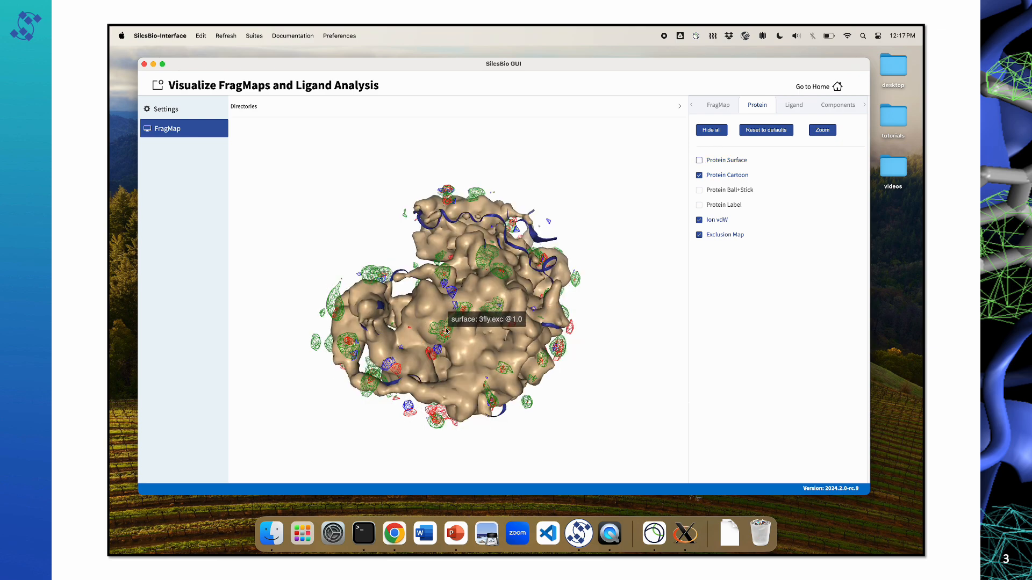
drag(449, 344, 502, 330)
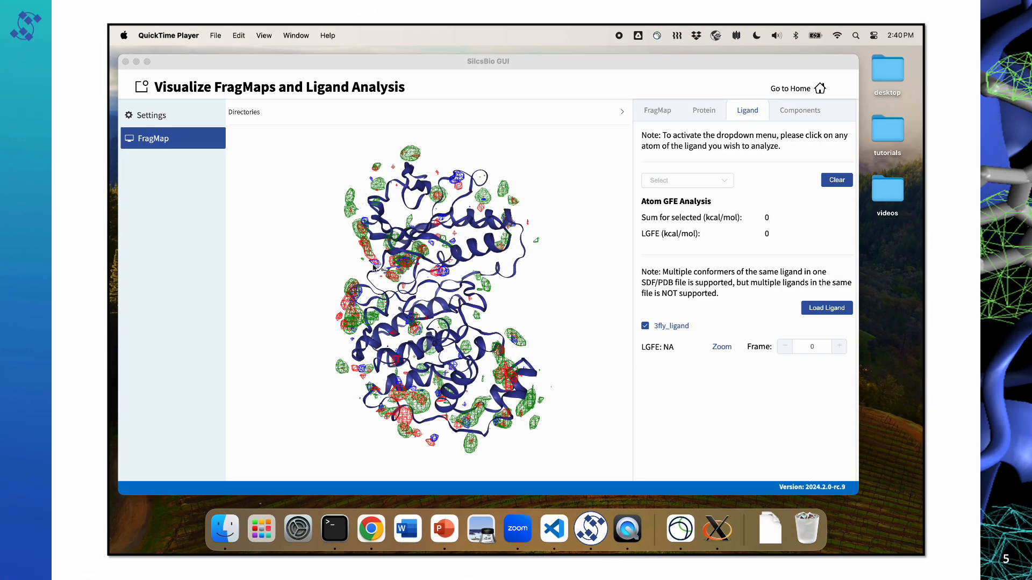
Step: Zoom to 3fly_ligand to examine it with the surrounding protein cartoon and default FragMaps
click(373, 265)
mouse_move(342, 275)
mouse_down()
mouse_move(360, 274)
mouse_move(343, 277)
mouse_up()
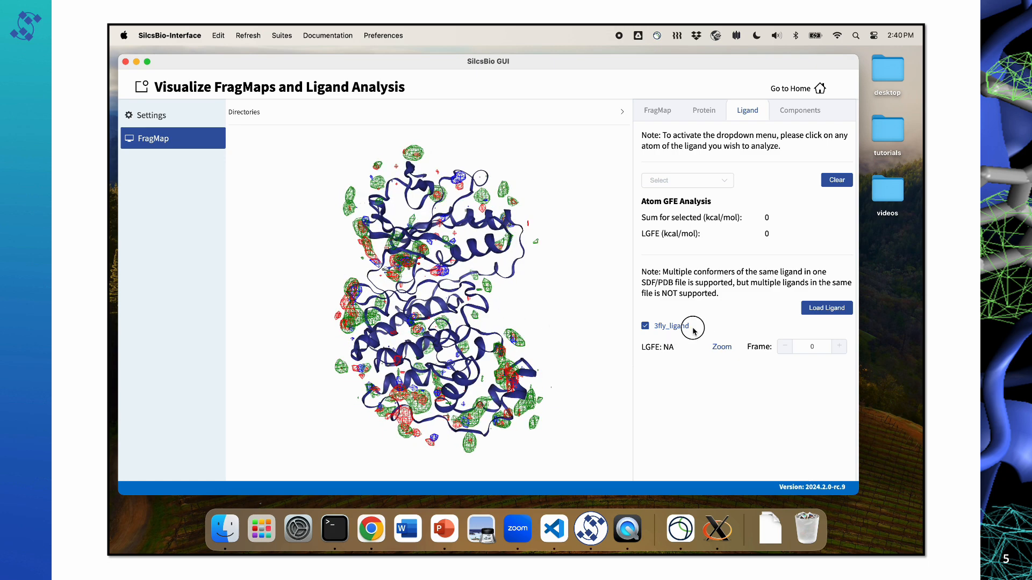
drag(693, 328, 653, 329)
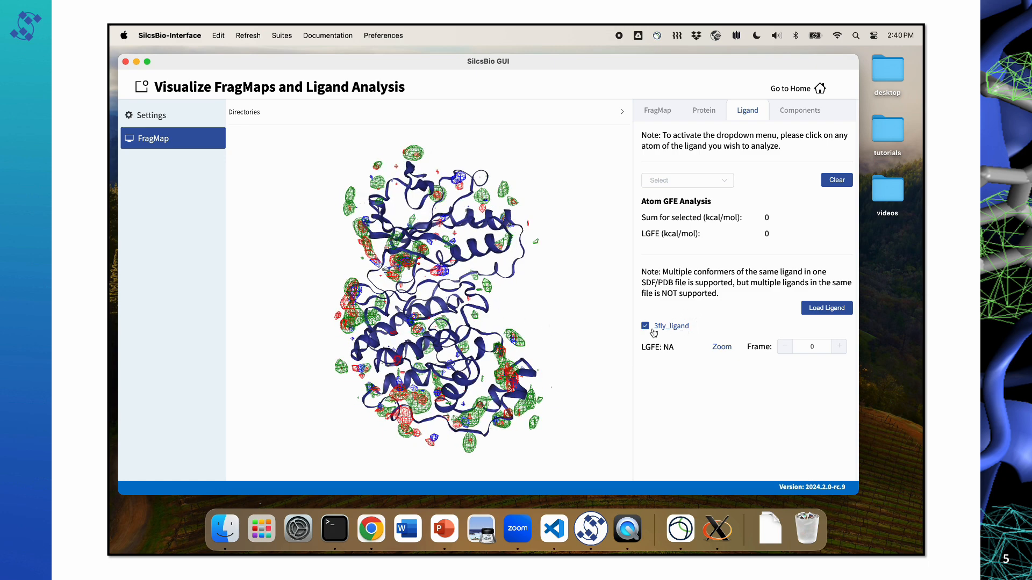
click(718, 353)
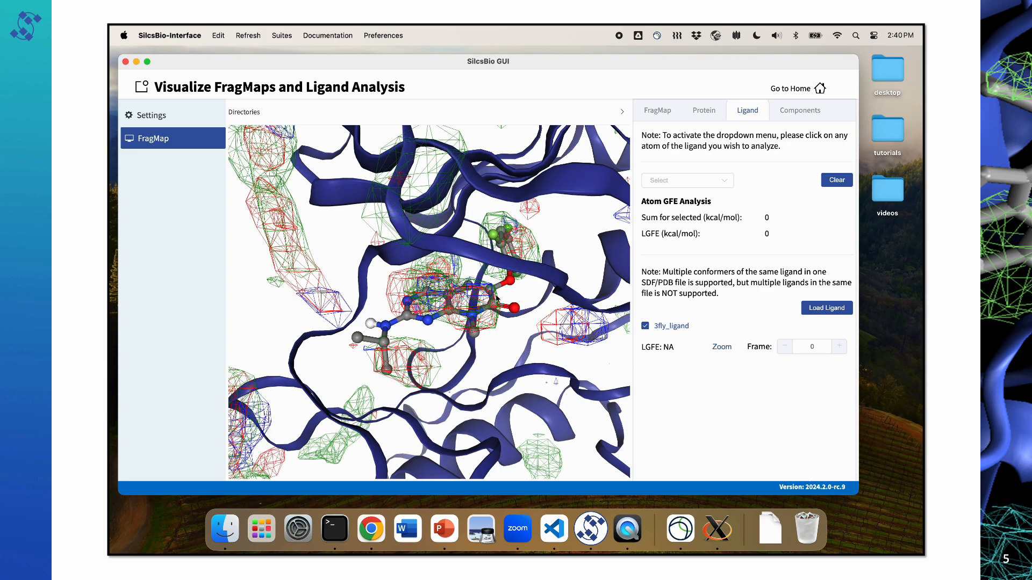
Step: Hide all protein representations so that only 3fly_ligand and the FragMaps are displayed
mouse_move(475, 297)
mouse_down()
mouse_move(426, 303)
mouse_move(453, 340)
mouse_move(461, 302)
mouse_up()
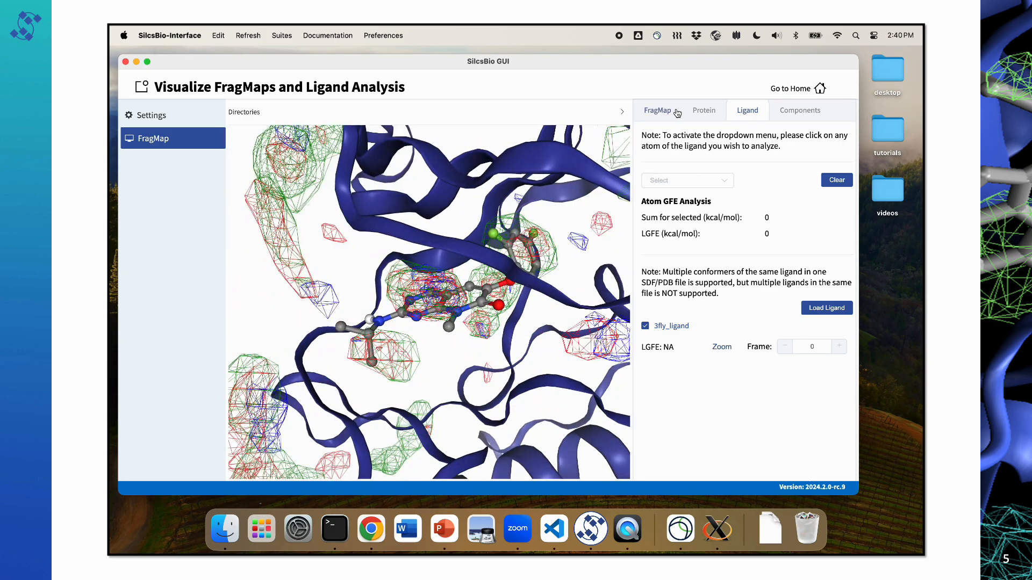
click(698, 115)
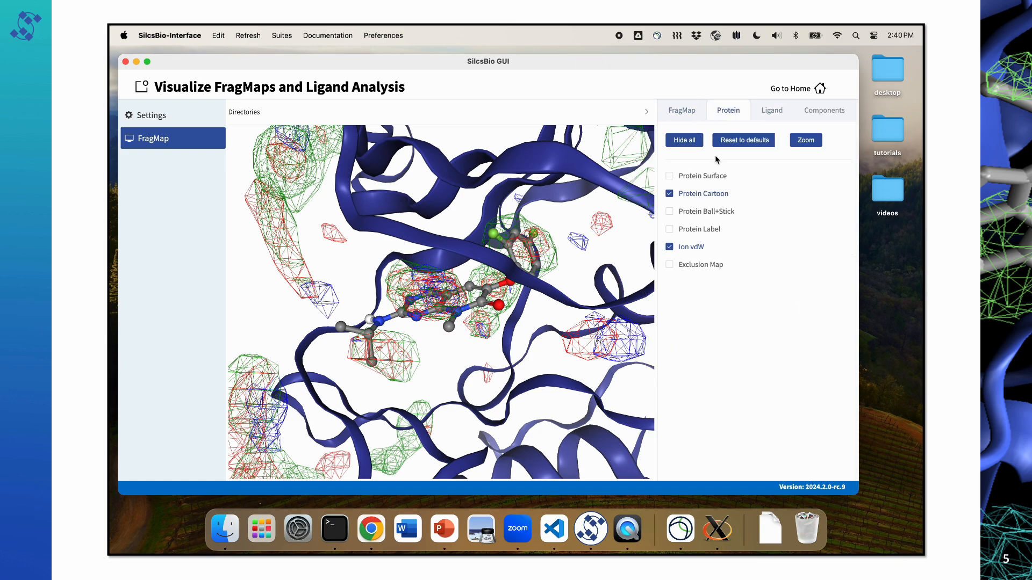
click(684, 140)
drag(487, 252, 483, 263)
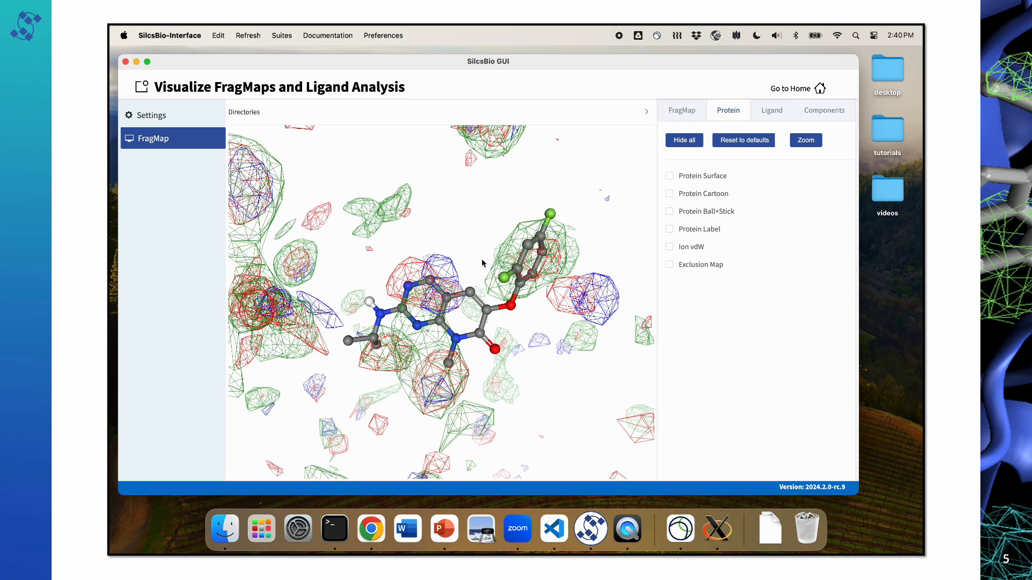
Step: Hide all FragMaps and display only the Generic Apolar map around the ligand
click(683, 110)
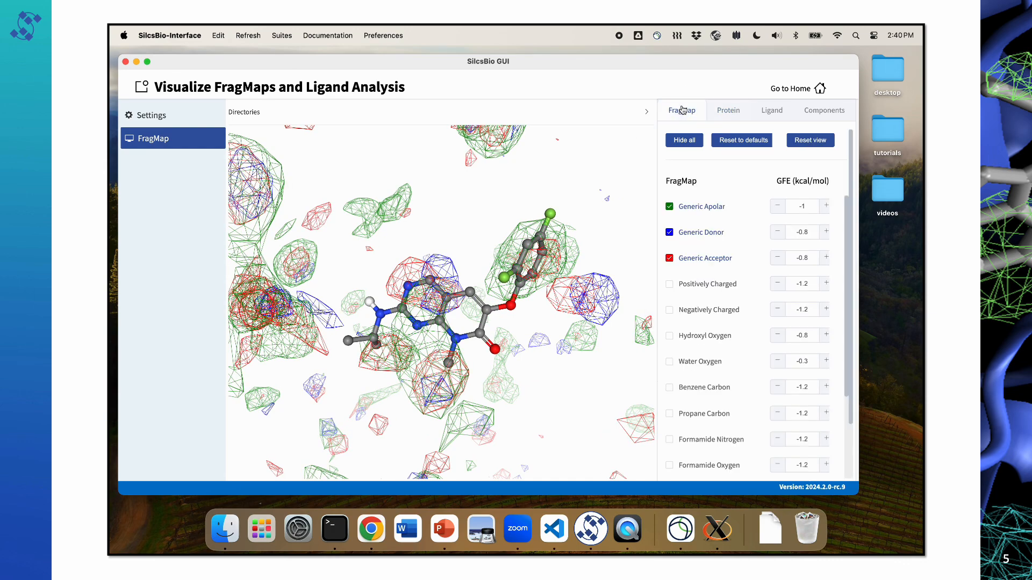
click(684, 140)
click(670, 207)
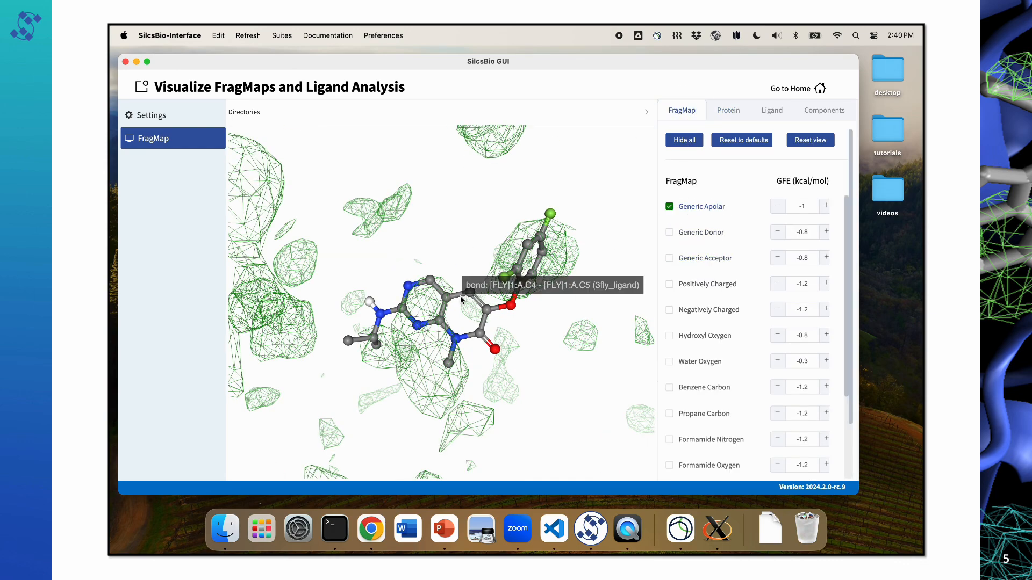
drag(459, 288, 487, 295)
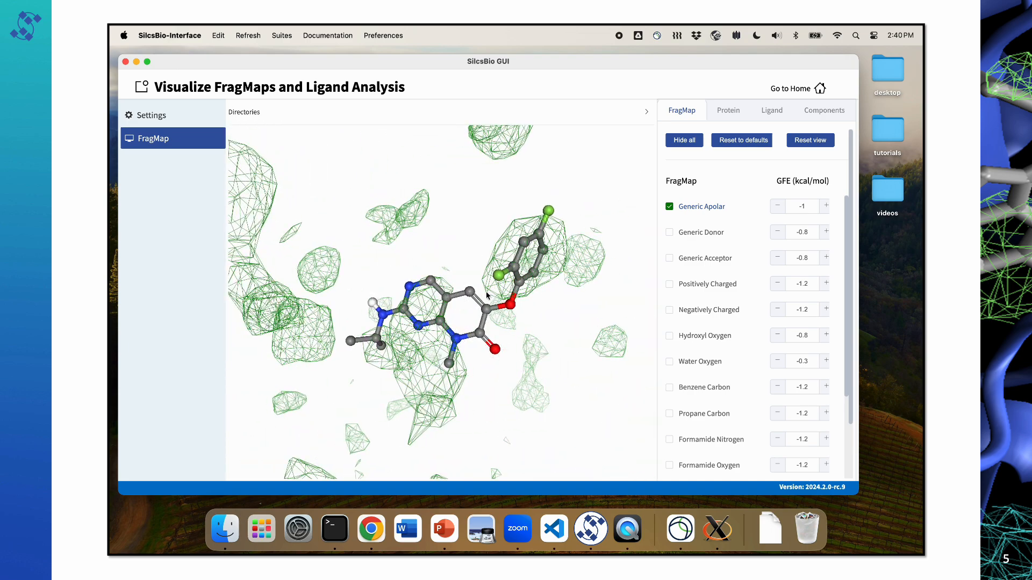
Step: Raise the Generic Apolar GFE cutoff to -0.7 kcal/mol and examine the map around the ligand
click(822, 207)
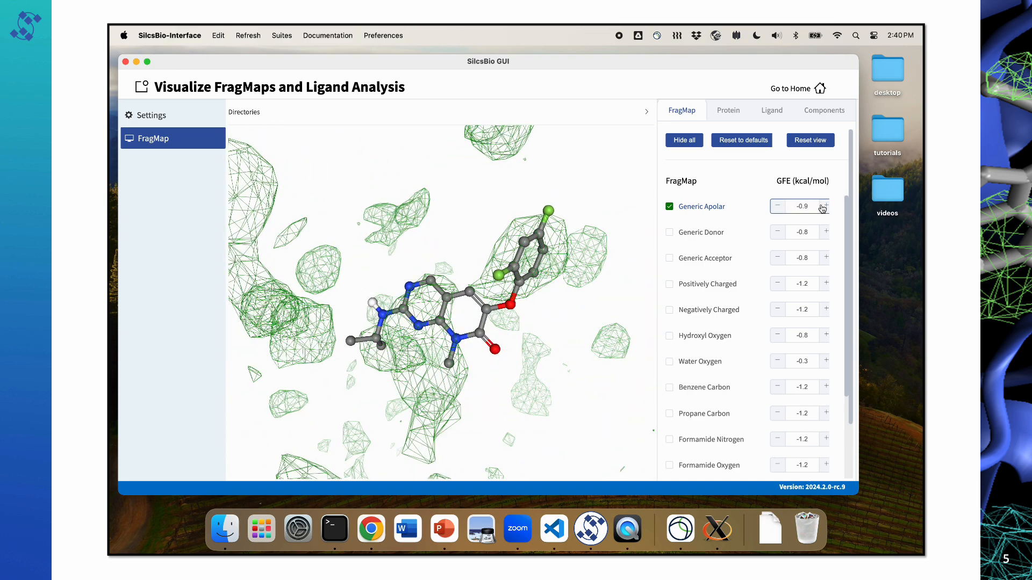
click(822, 206)
click(823, 206)
drag(539, 321, 488, 335)
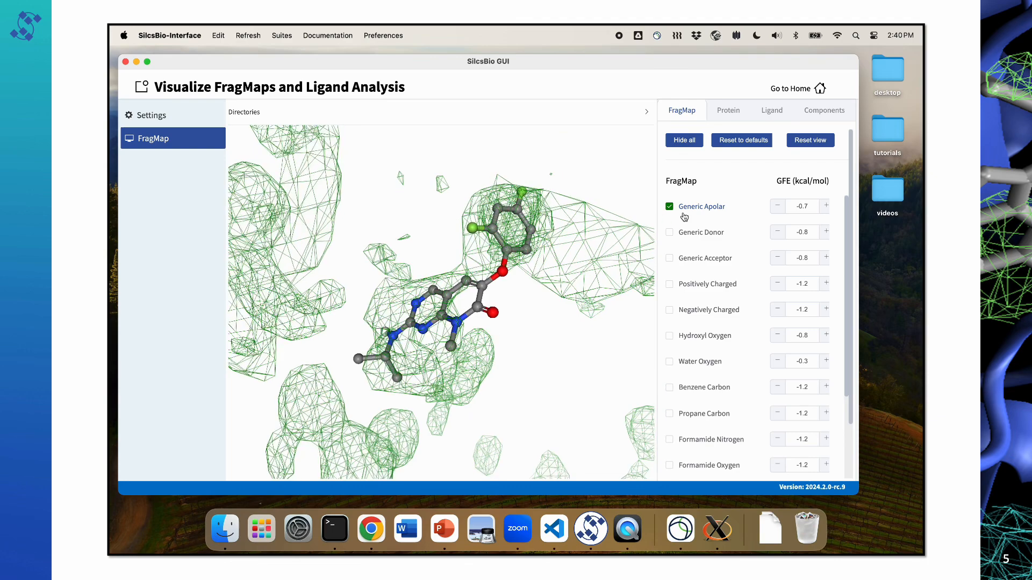
Step: Lower the Generic Apolar GFE cutoff to -1.5 kcal/mol and examine its overlap with the ligand's rings
click(777, 207)
click(779, 208)
click(780, 208)
click(780, 207)
click(780, 208)
click(780, 207)
click(780, 207)
click(780, 208)
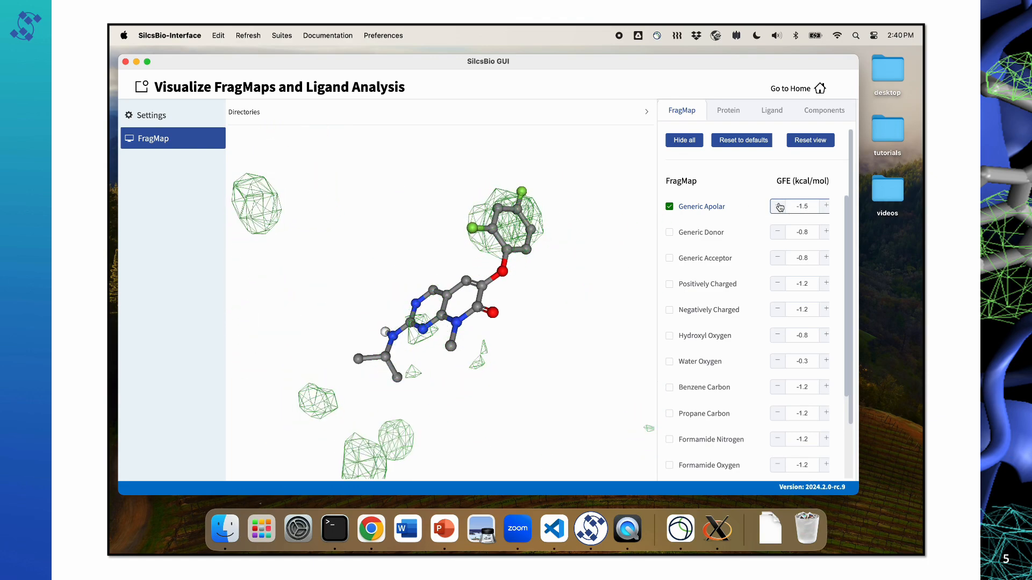
drag(495, 245, 457, 266)
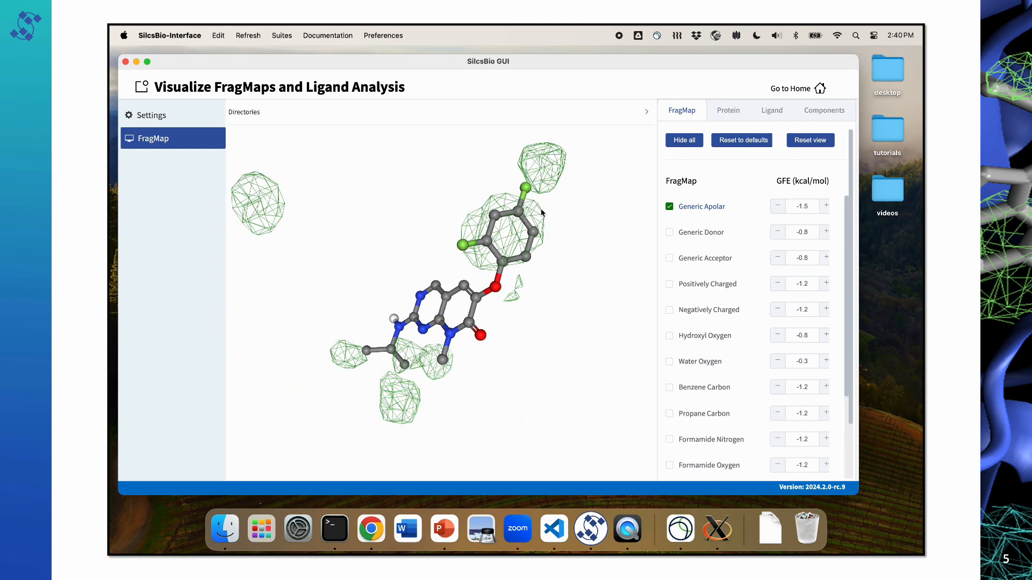
mouse_move(439, 300)
mouse_down()
mouse_move(479, 307)
mouse_move(456, 310)
mouse_up()
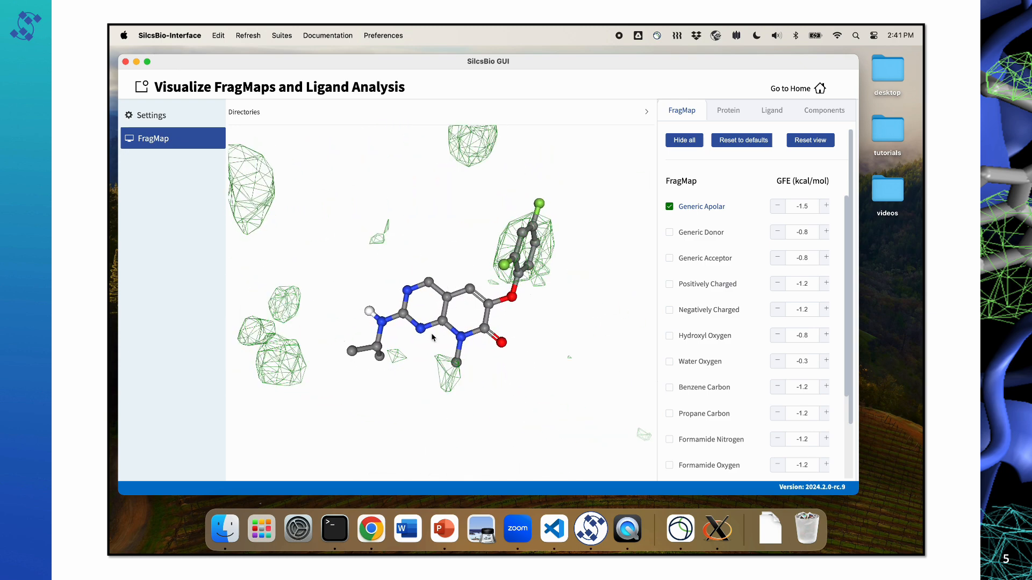
Step: Replace the Generic Apolar map with Generic Acceptor and set its GFE cutoff to -1.3 kcal/mol
click(692, 210)
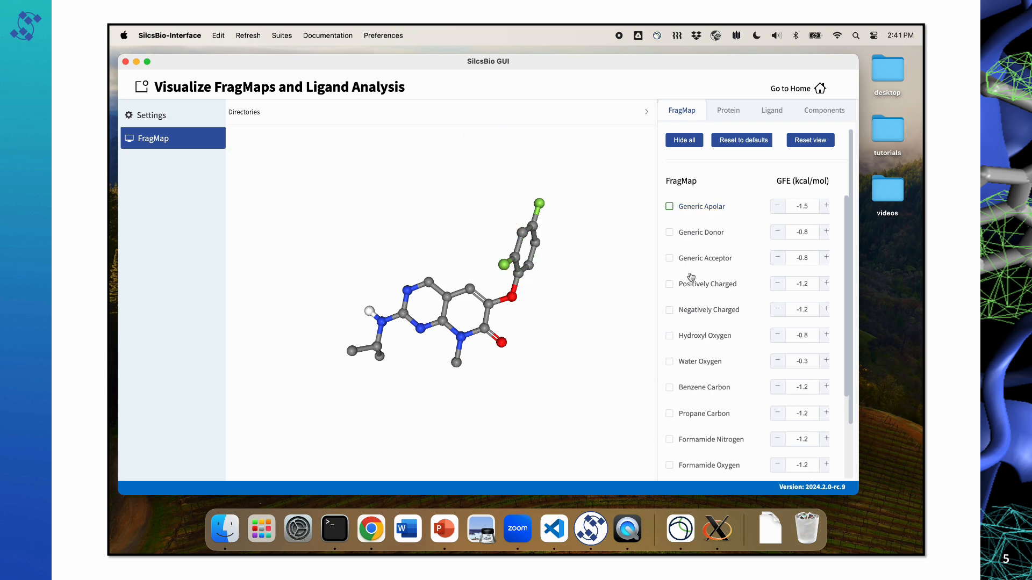
click(691, 263)
click(779, 259)
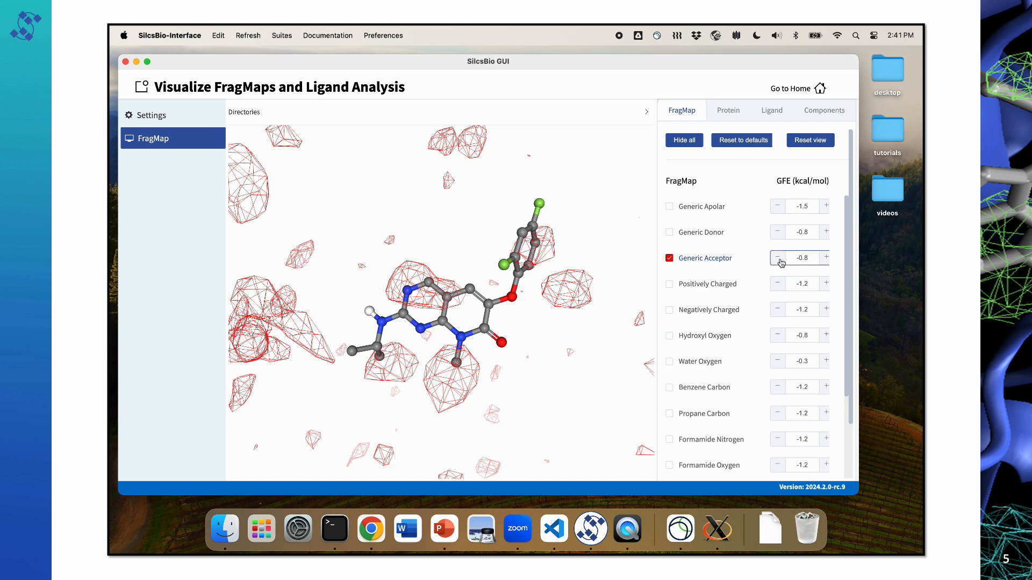
click(779, 259)
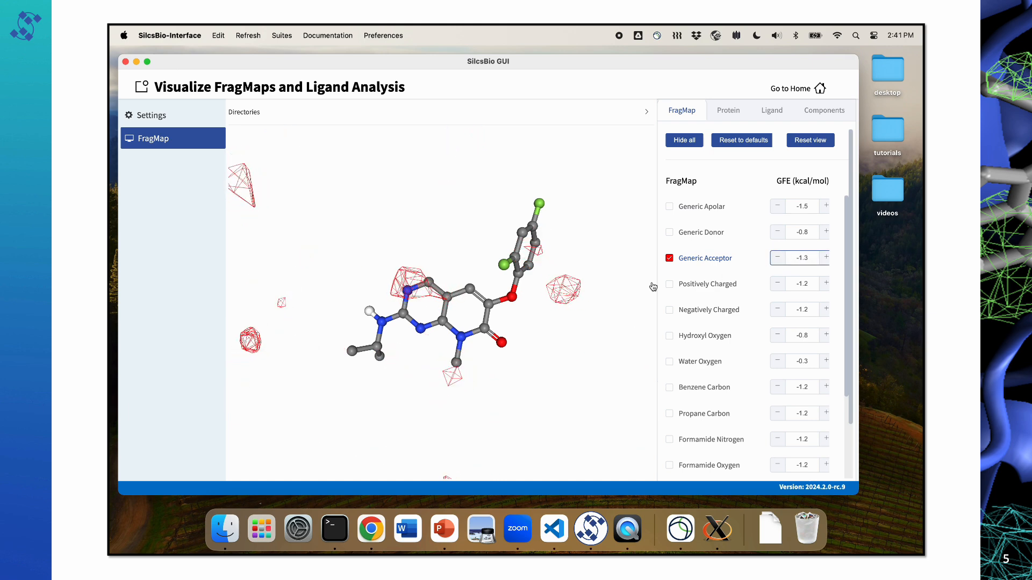
mouse_move(476, 313)
mouse_down()
mouse_move(481, 268)
mouse_move(461, 310)
mouse_move(478, 313)
mouse_up()
mouse_move(411, 293)
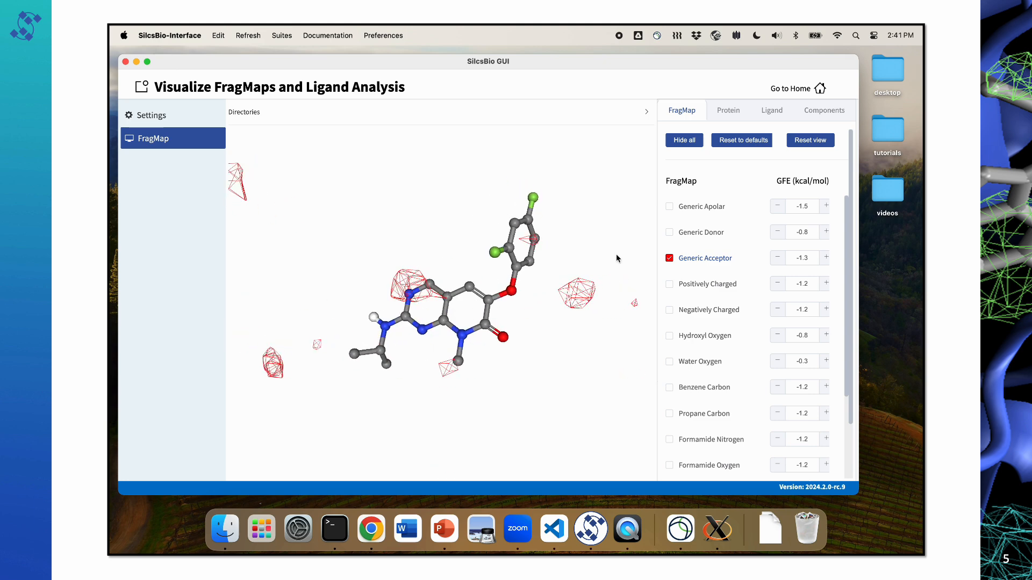
Step: Add the Generic Donor and Hydroxyl Oxygen FragMaps and examine them around the ligand
click(700, 241)
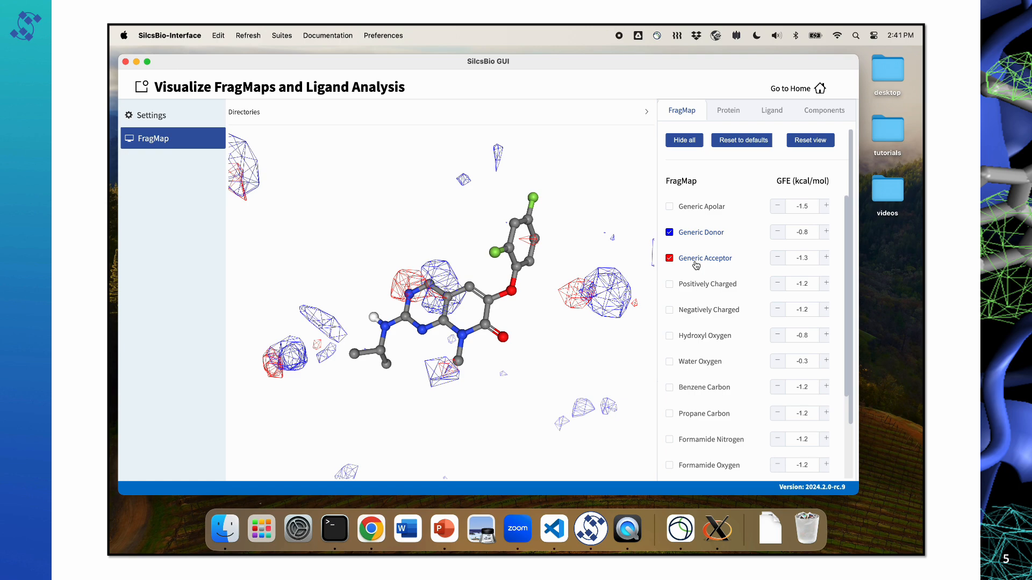
drag(484, 333, 462, 335)
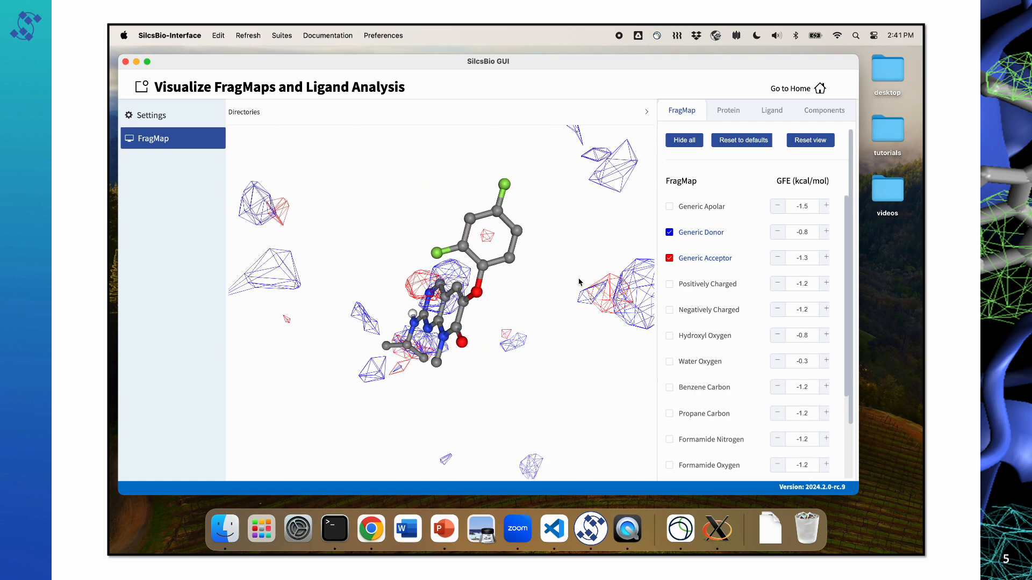
click(669, 337)
drag(460, 319, 480, 276)
mouse_move(446, 371)
mouse_down()
mouse_move(454, 362)
mouse_move(444, 380)
mouse_up()
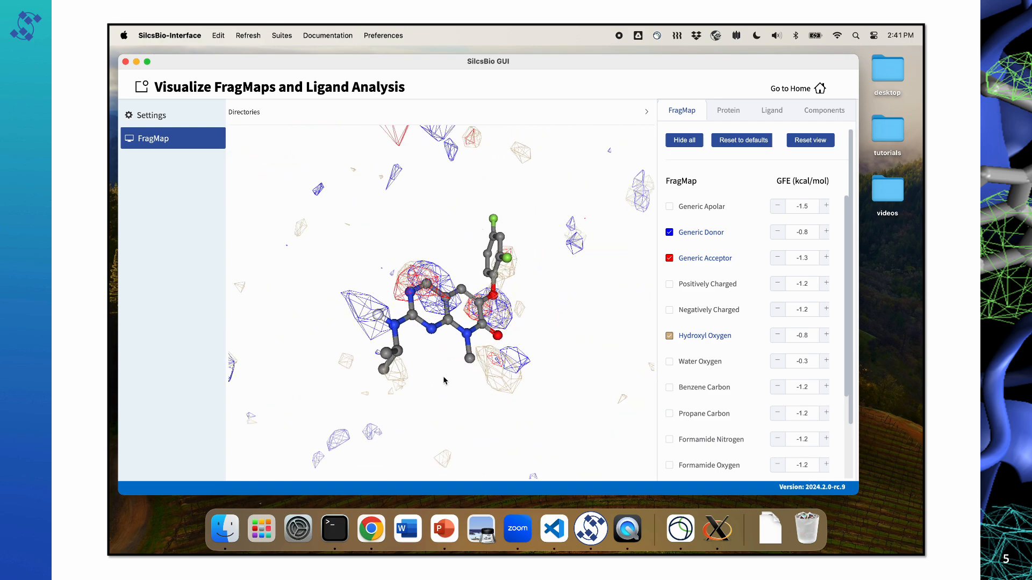
Step: Replace the Hydroxyl Oxygen FragMap with Water Oxygen and examine it around the ligand
click(697, 338)
click(694, 366)
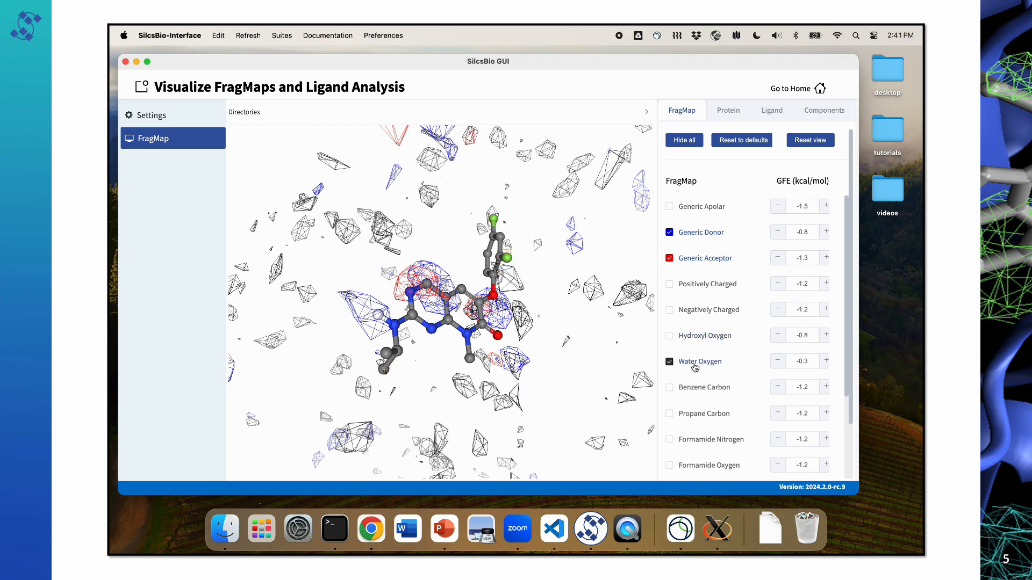
mouse_move(499, 347)
mouse_down()
mouse_move(475, 344)
mouse_move(493, 354)
mouse_up()
Step: Display Protein Ball+Stick and Protein Cartoon around the ligand, leaving only the cartoon visible
click(715, 109)
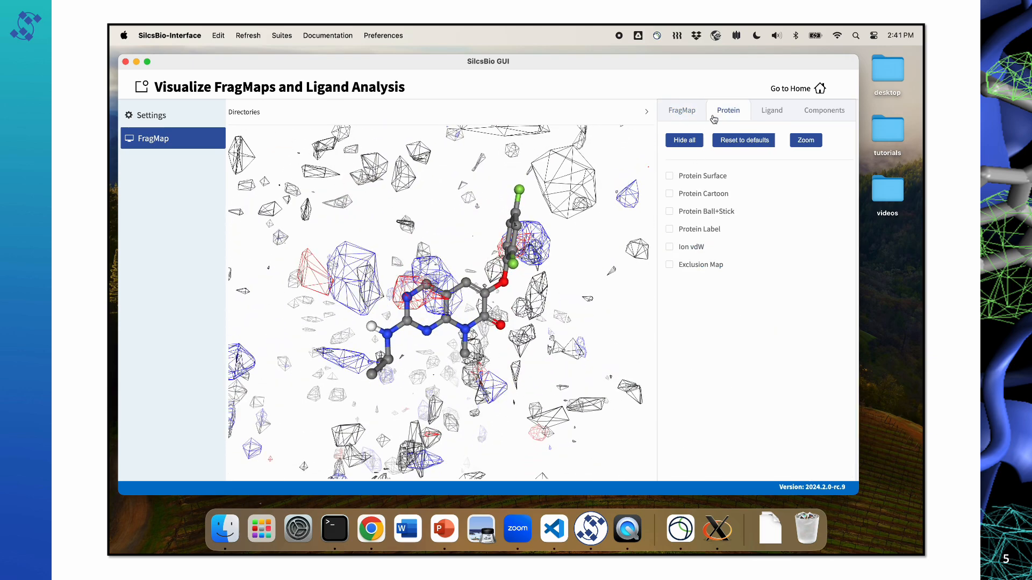
click(690, 214)
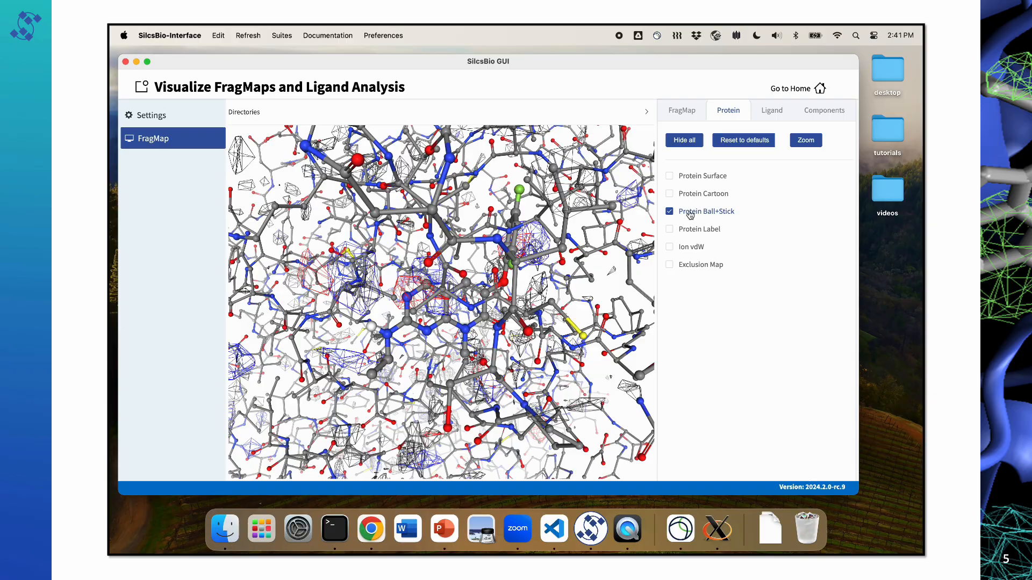
click(690, 197)
drag(460, 288, 414, 281)
scroll(404, 304, up, 10)
click(690, 215)
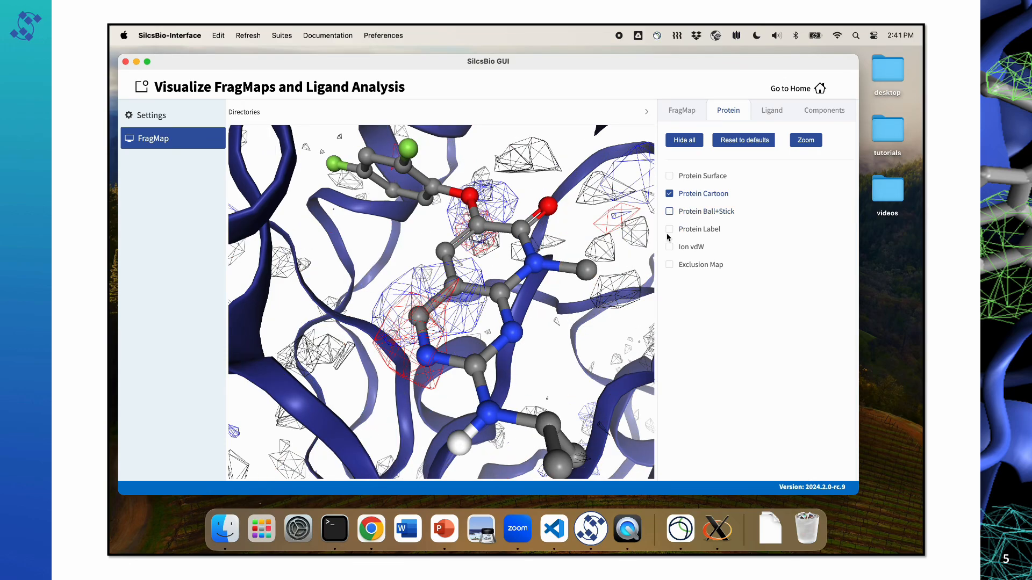
drag(516, 317, 501, 335)
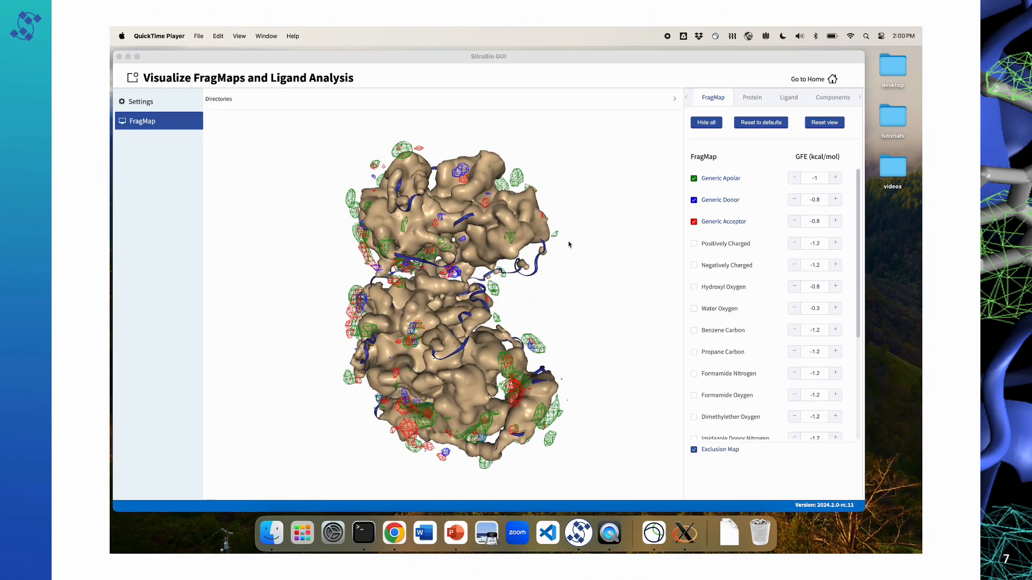
Step: Zoom to 3fly_ligand and examine it within the Exclusion Map and default FragMaps
click(528, 273)
mouse_move(527, 284)
mouse_down()
mouse_move(522, 269)
mouse_move(518, 281)
mouse_move(533, 284)
mouse_up()
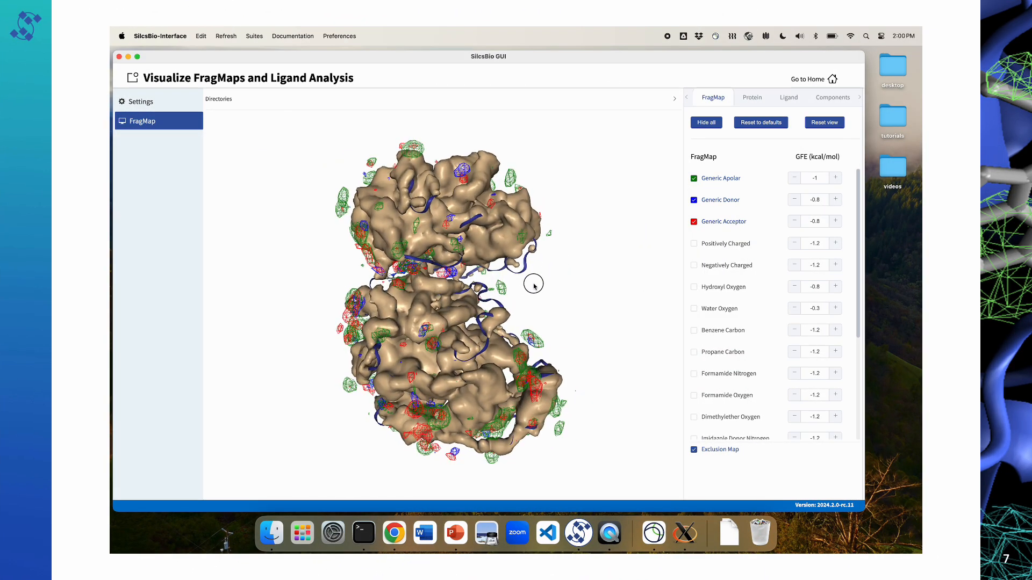
click(762, 101)
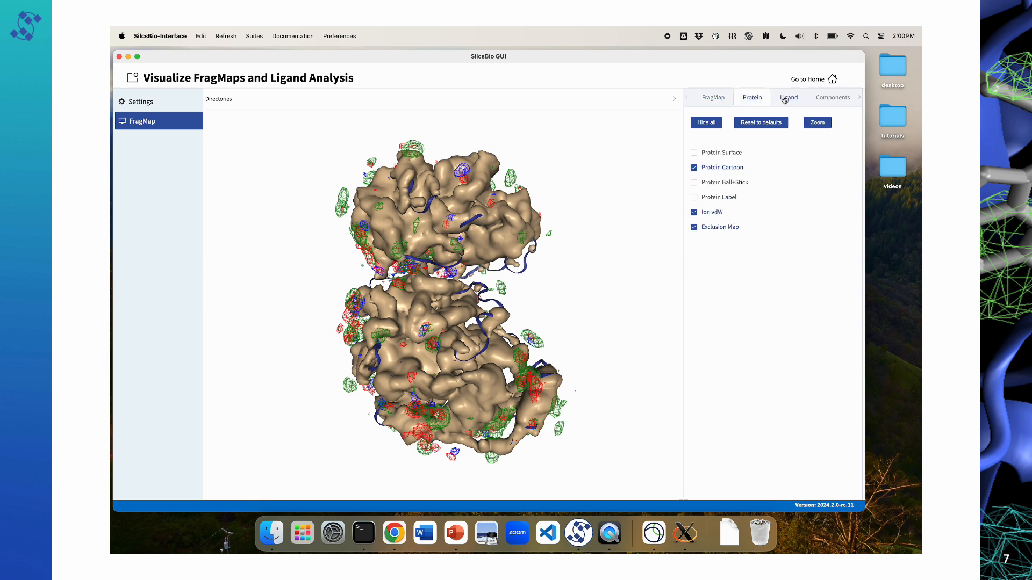
click(785, 100)
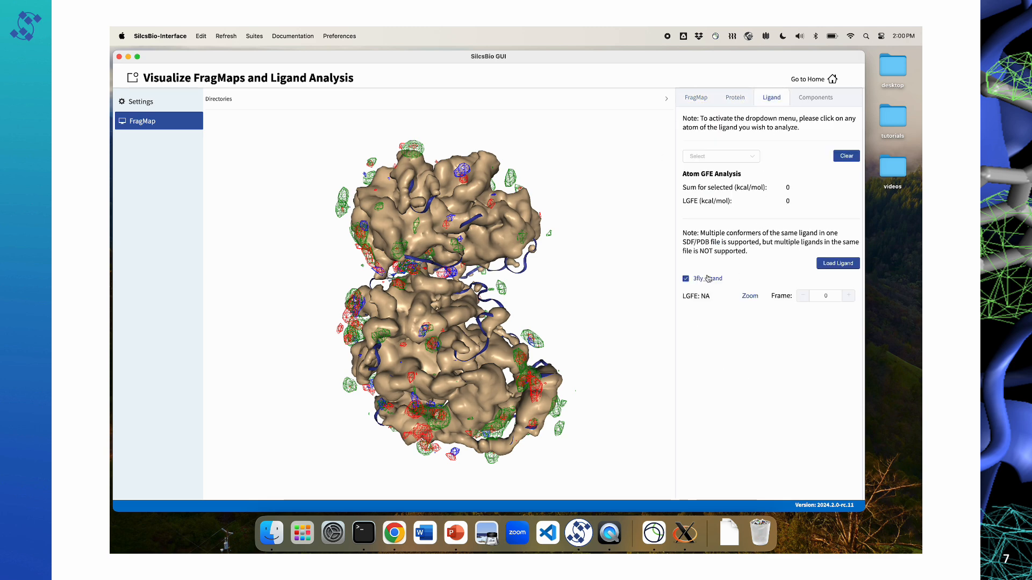
click(747, 299)
scroll(507, 322, up, 3)
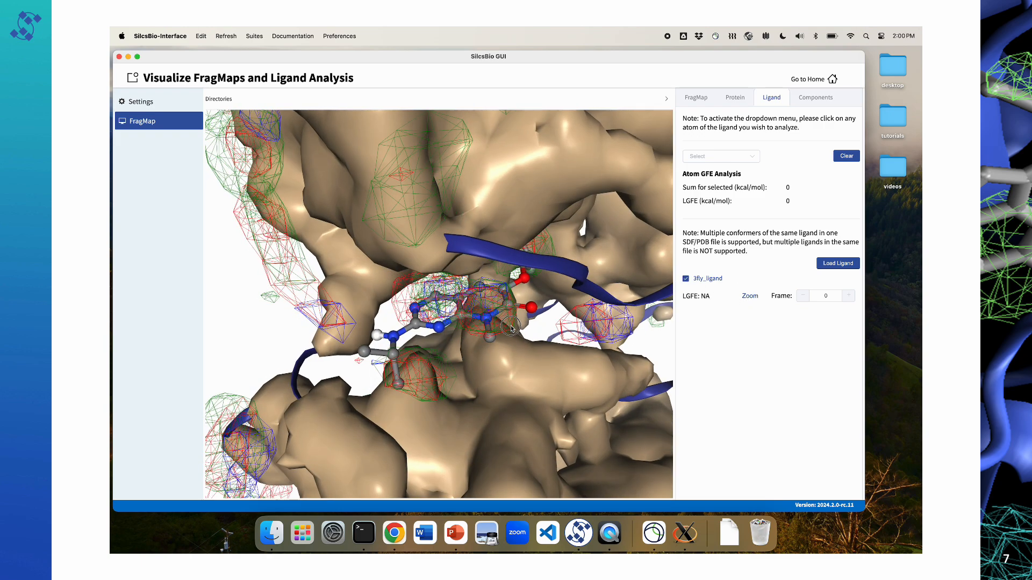
drag(506, 323, 499, 319)
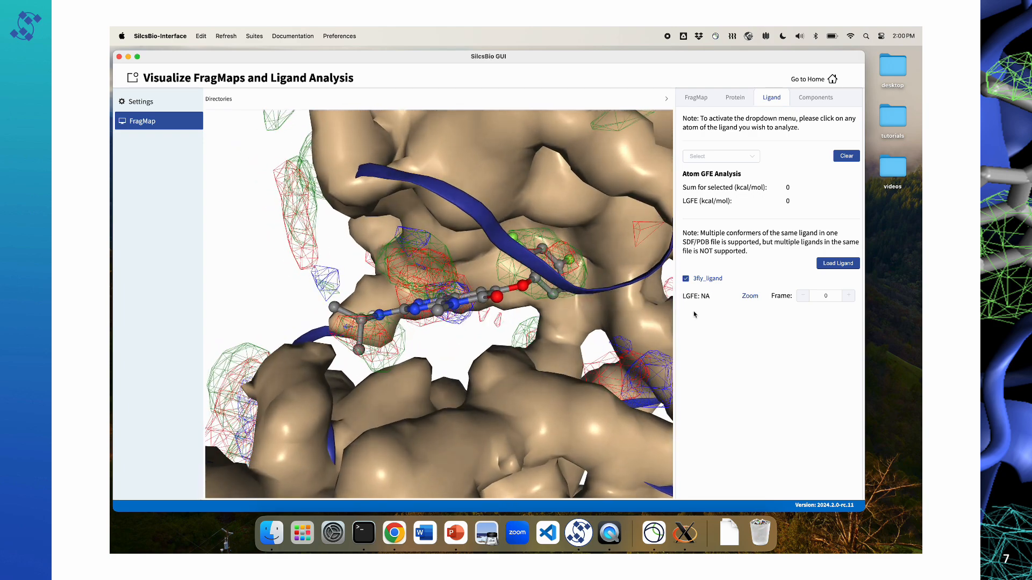
Step: Load the ligand file 3fly_ligand_posref.sdf from the tutorials folder and examine its LGFE and pose against 3fly_ligand
click(838, 264)
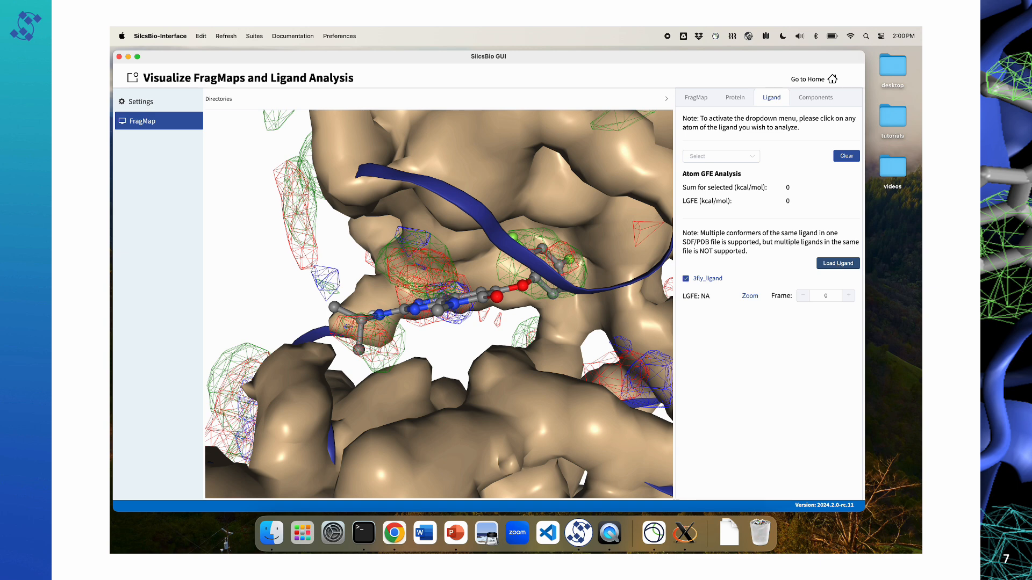
click(537, 92)
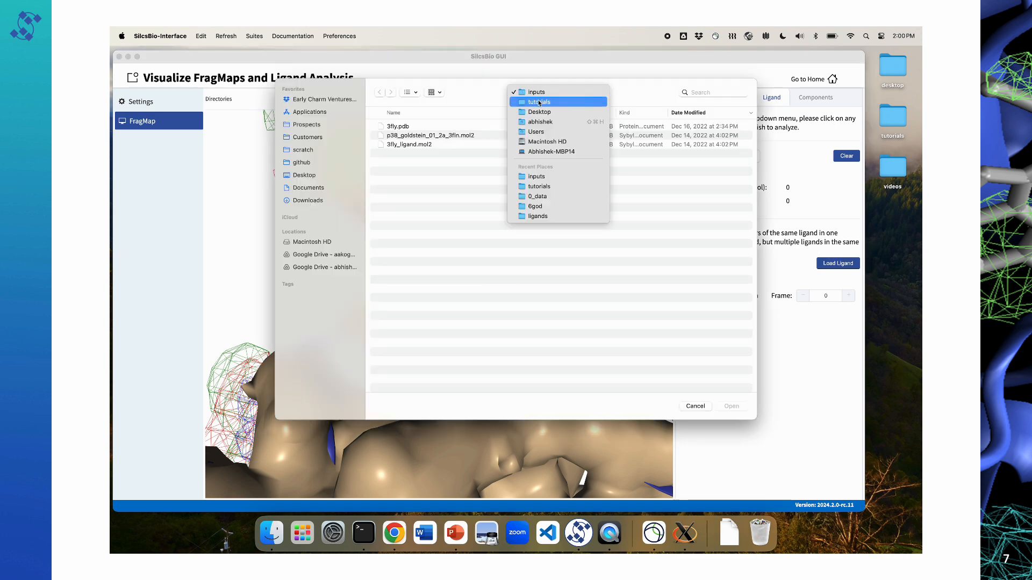
click(535, 102)
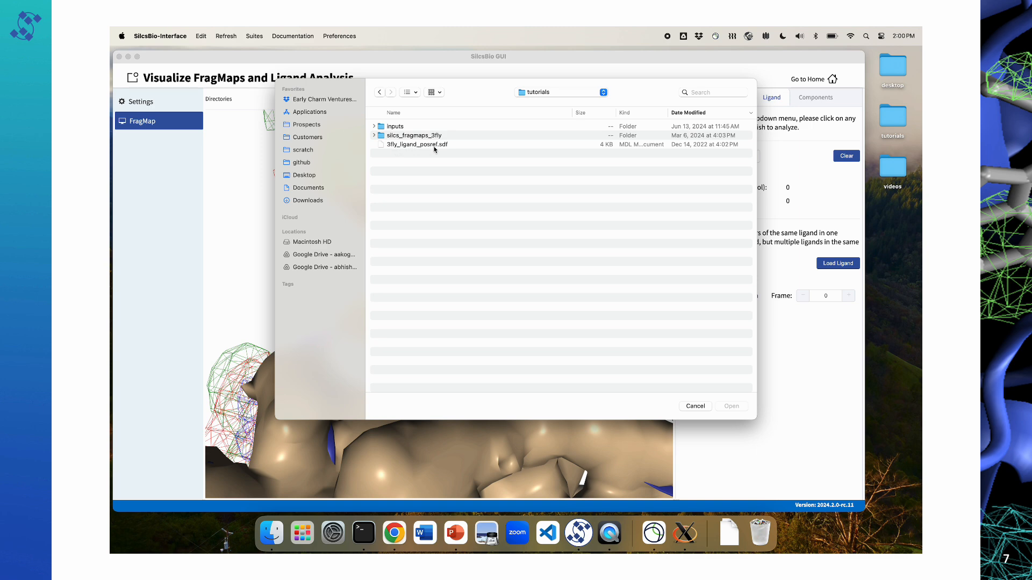
click(433, 147)
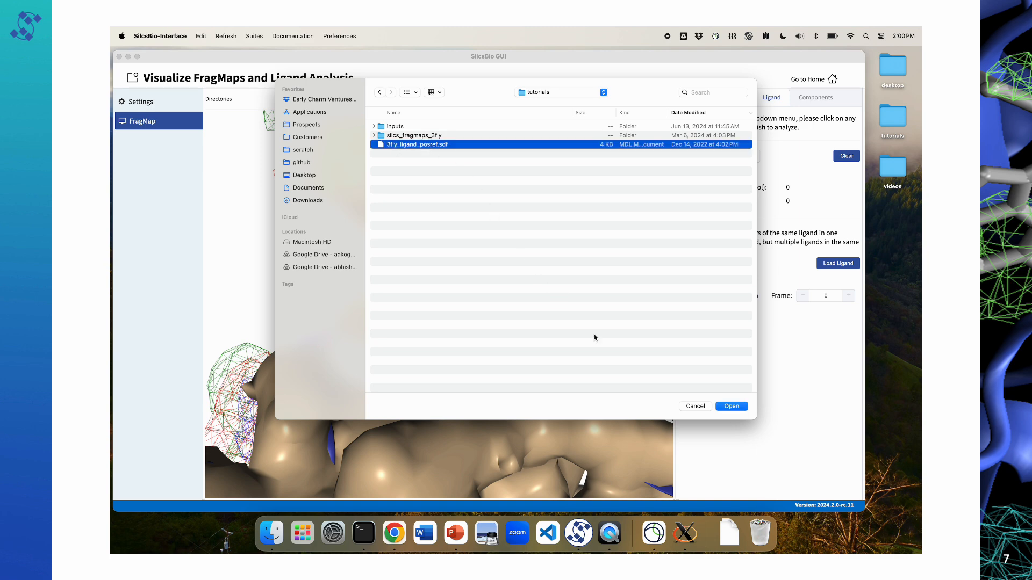
click(732, 406)
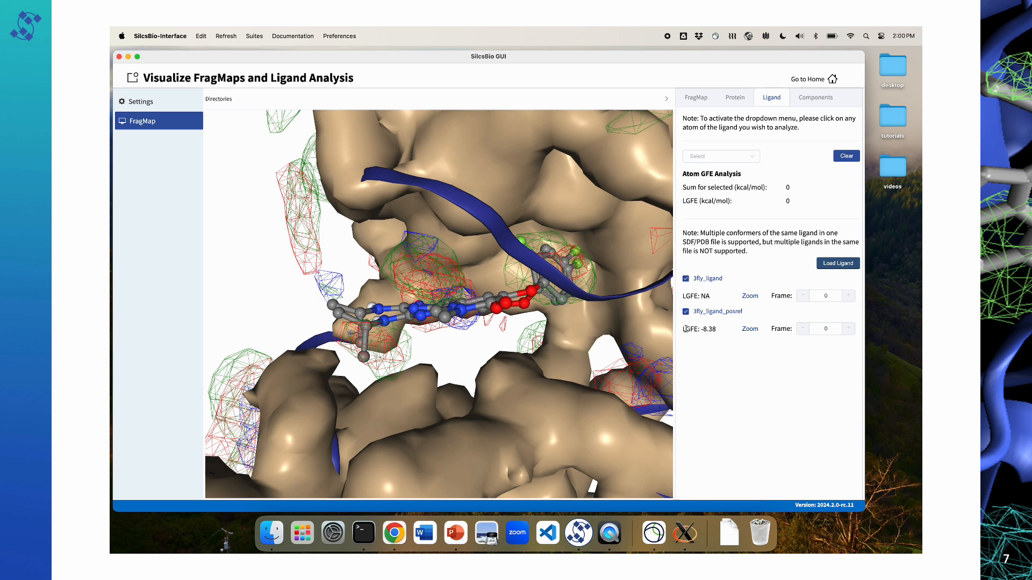
drag(718, 330, 682, 331)
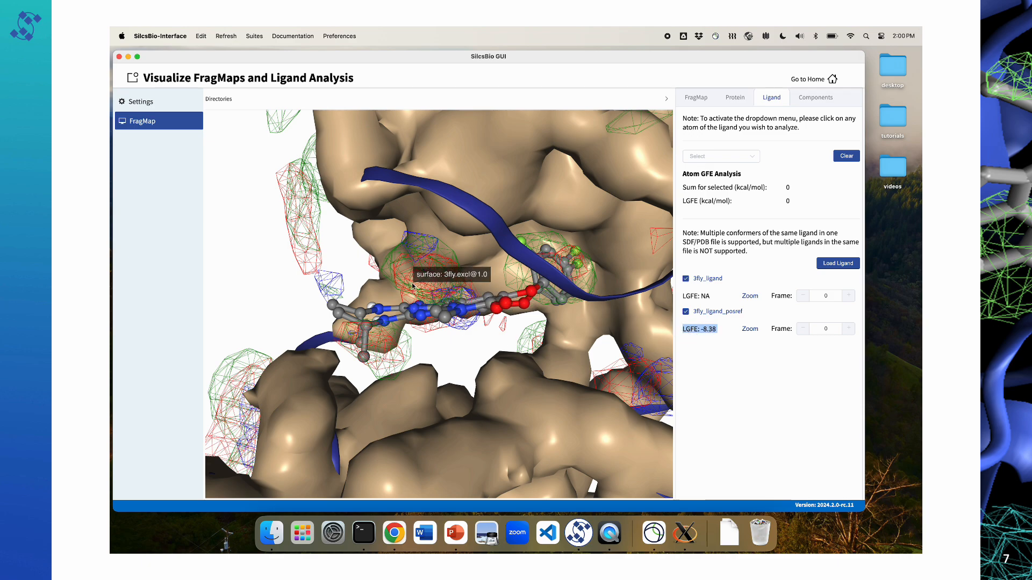
drag(457, 293, 413, 285)
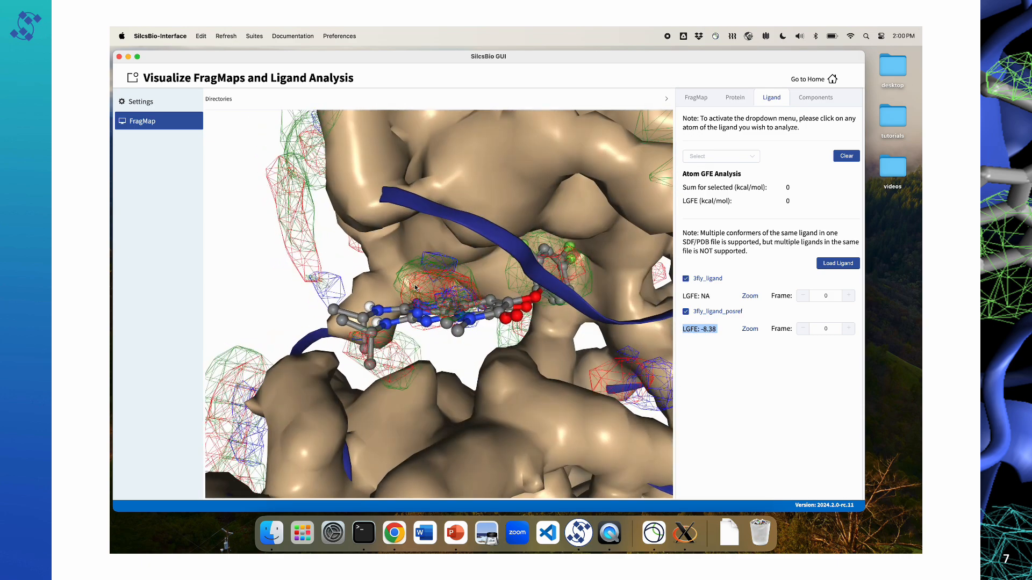
Step: Hide the Exclusion Map and Protein Cartoon so the two ligands can be examined within the FragMaps
click(735, 99)
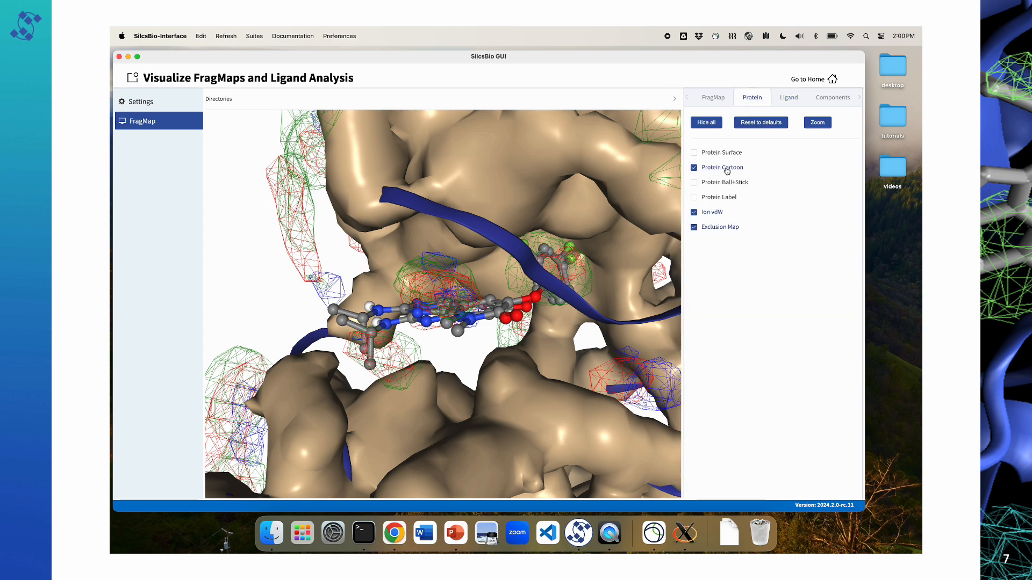
click(714, 229)
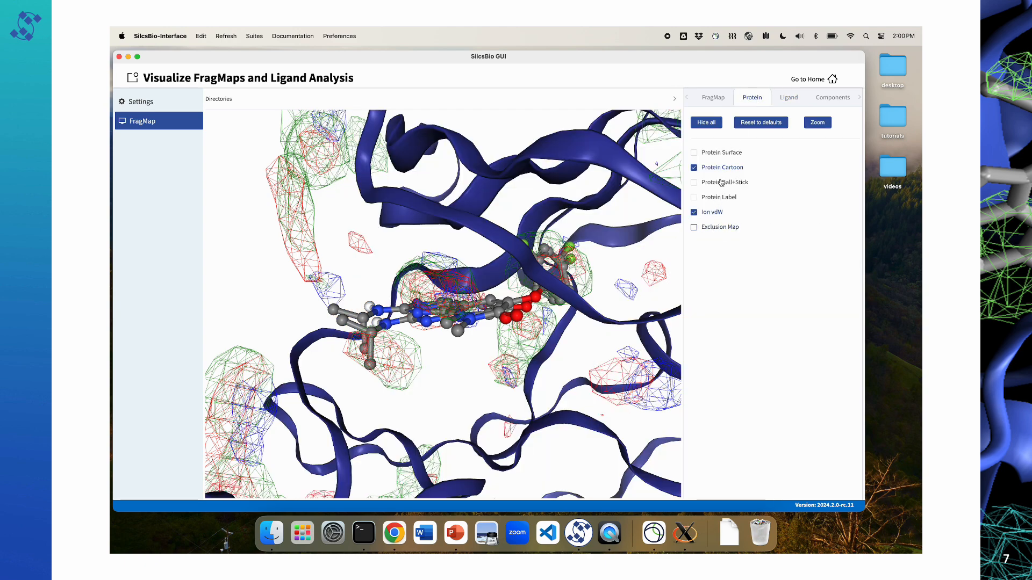
click(720, 169)
mouse_move(473, 248)
mouse_down()
mouse_move(481, 265)
mouse_move(473, 266)
mouse_up()
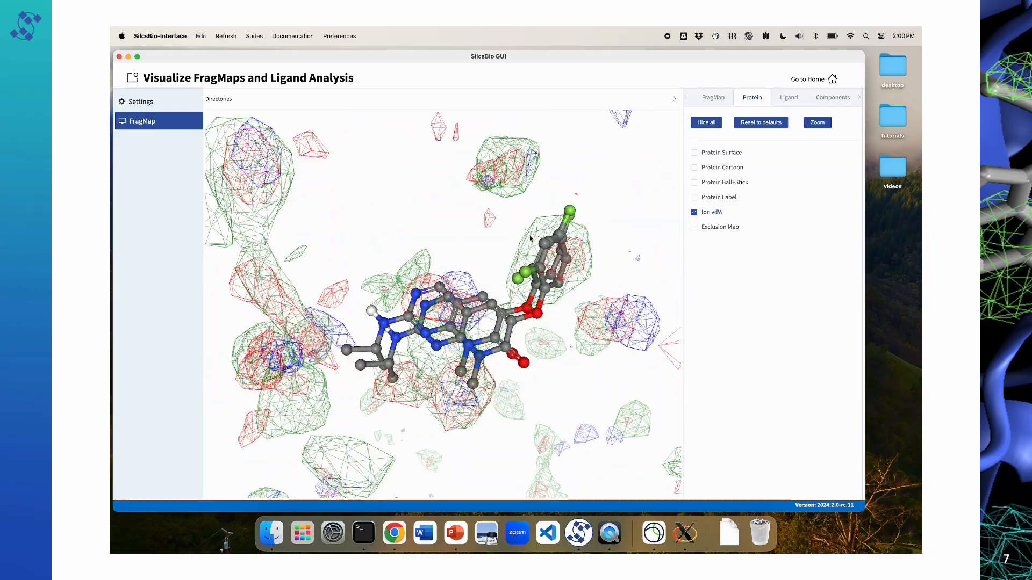
Step: Hide the 3fly_ligand crystal pose, keeping only 3fly_ligand_posref displayed among the FragMaps
click(784, 99)
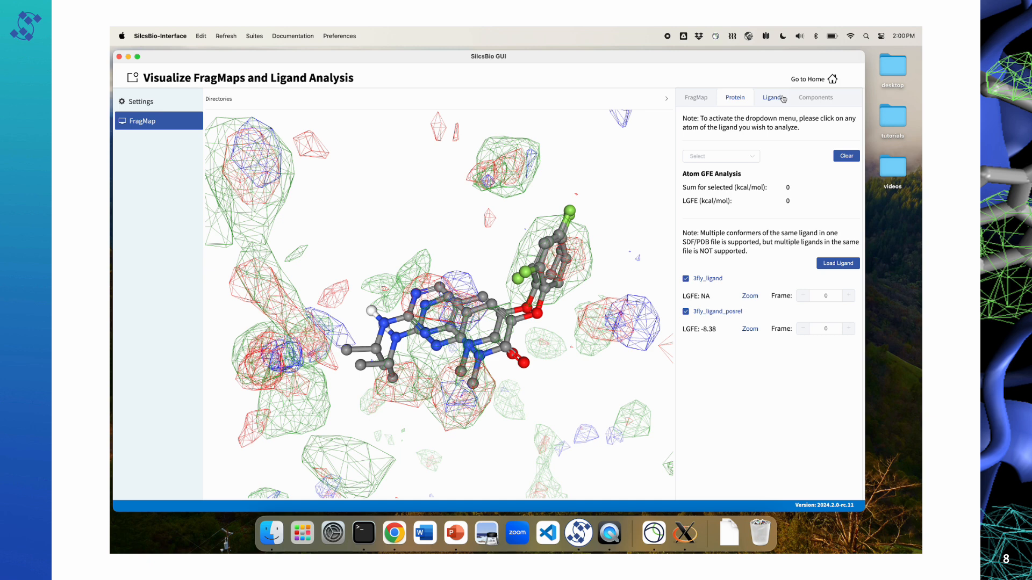
click(686, 278)
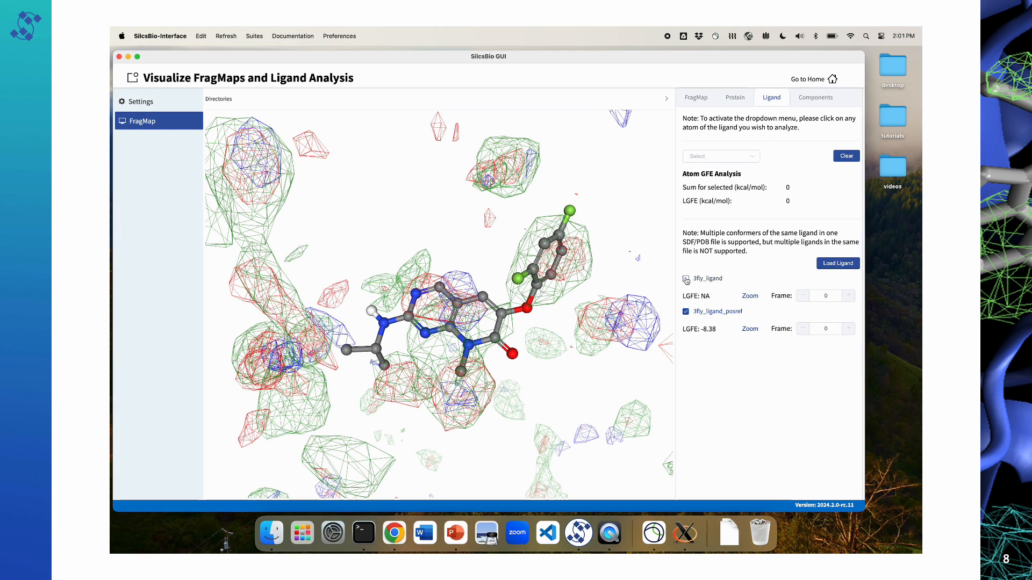
click(686, 279)
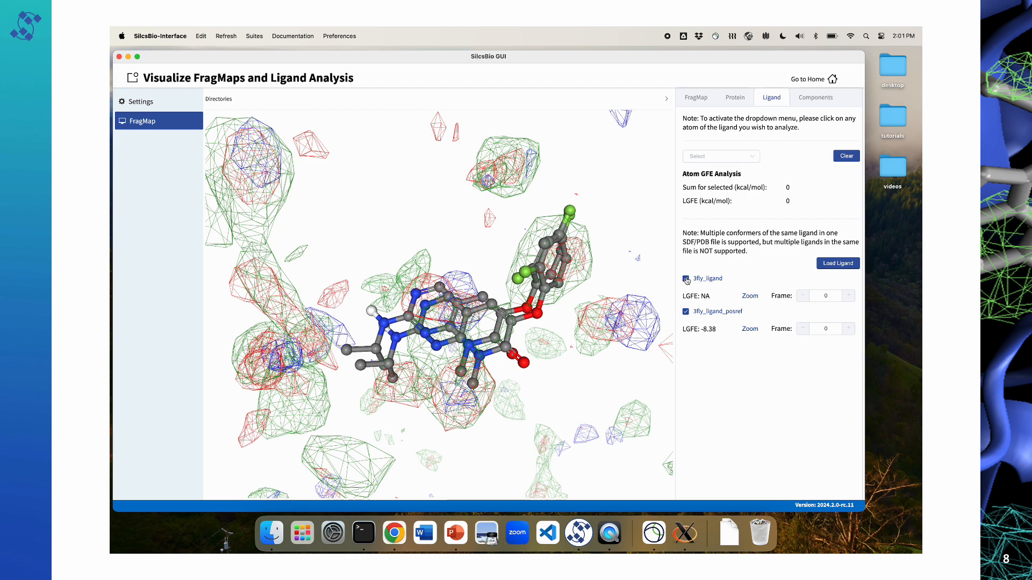
click(686, 279)
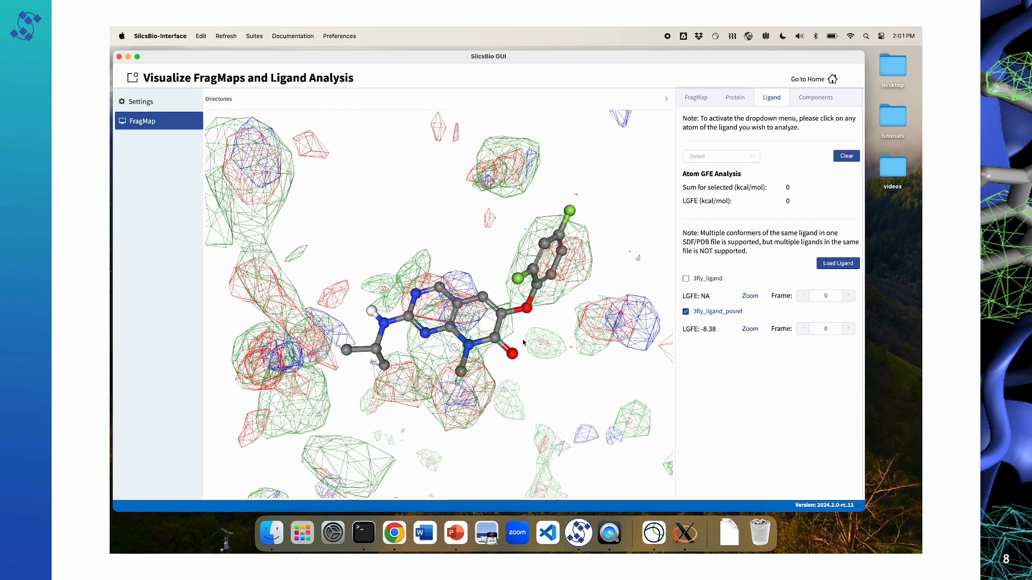
drag(524, 343, 548, 271)
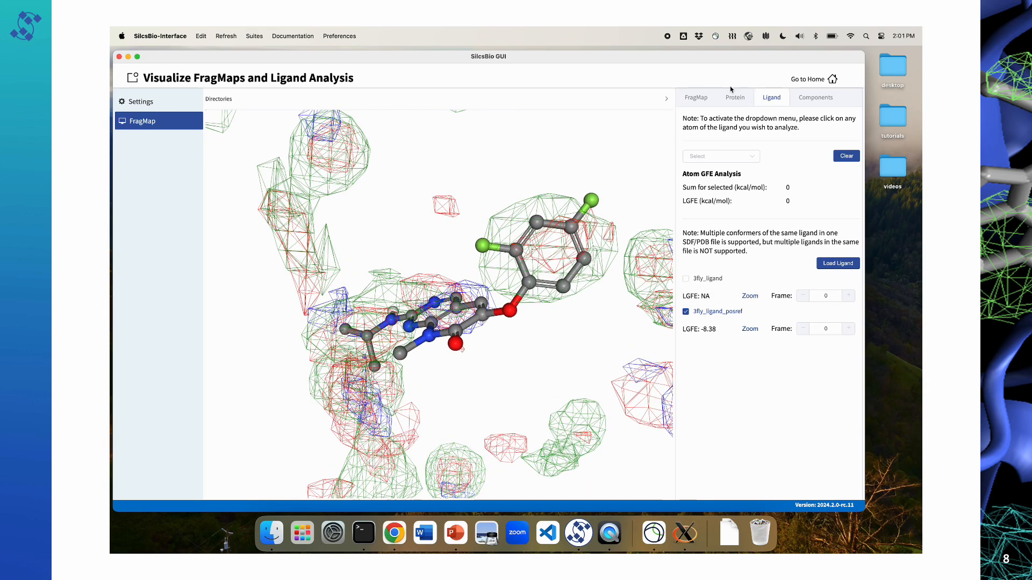
Step: Hide all FragMaps and display only Generic Apolar around 3fly_ligand_posref
click(697, 98)
click(707, 123)
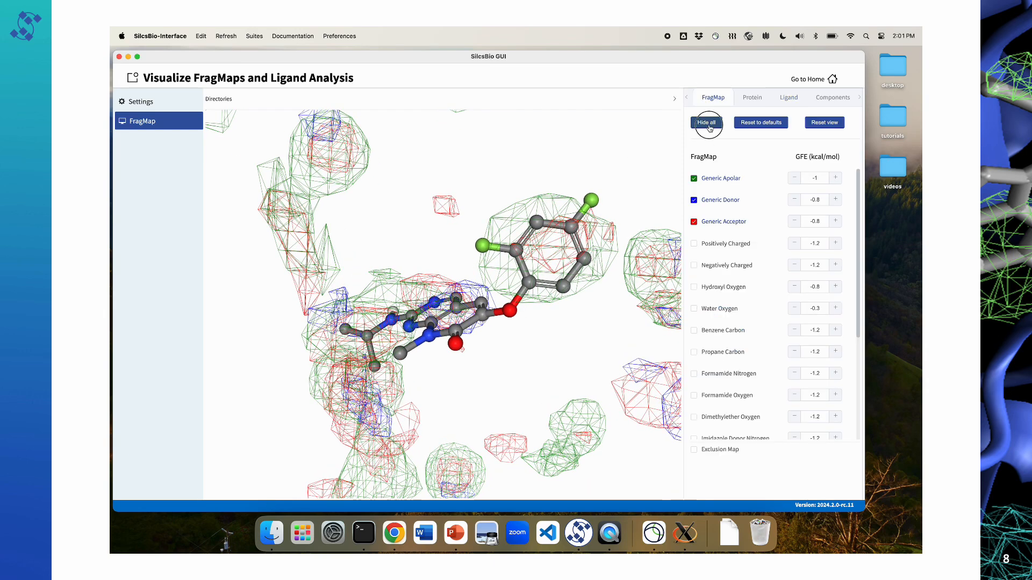
click(694, 179)
mouse_move(526, 277)
mouse_down()
mouse_move(513, 253)
mouse_move(518, 280)
mouse_up()
scroll(585, 280, up, 2)
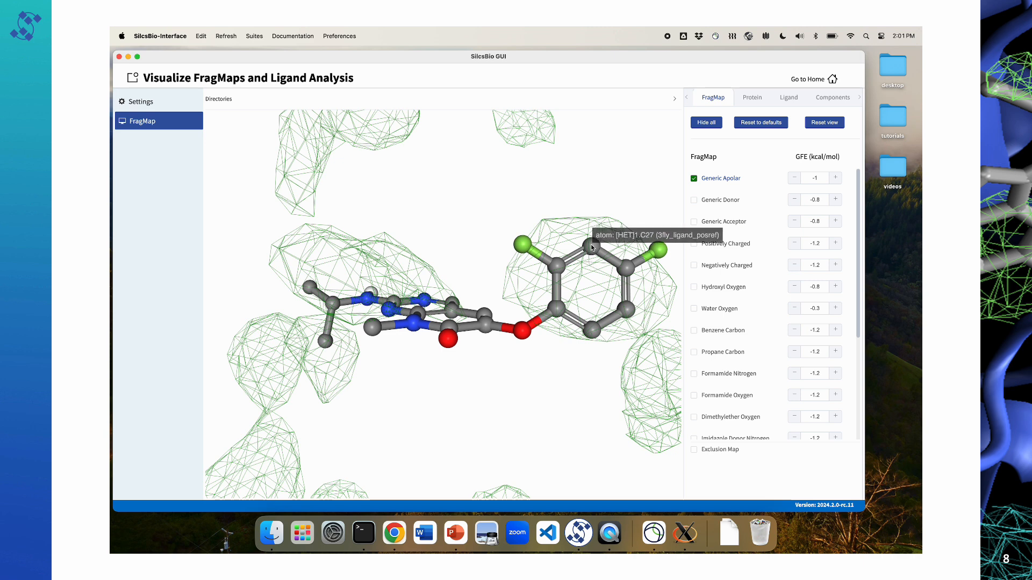
Step: Select the six carbons and both fluorines of the difluorophenyl ring to label their atom GFE values
click(592, 245)
click(627, 267)
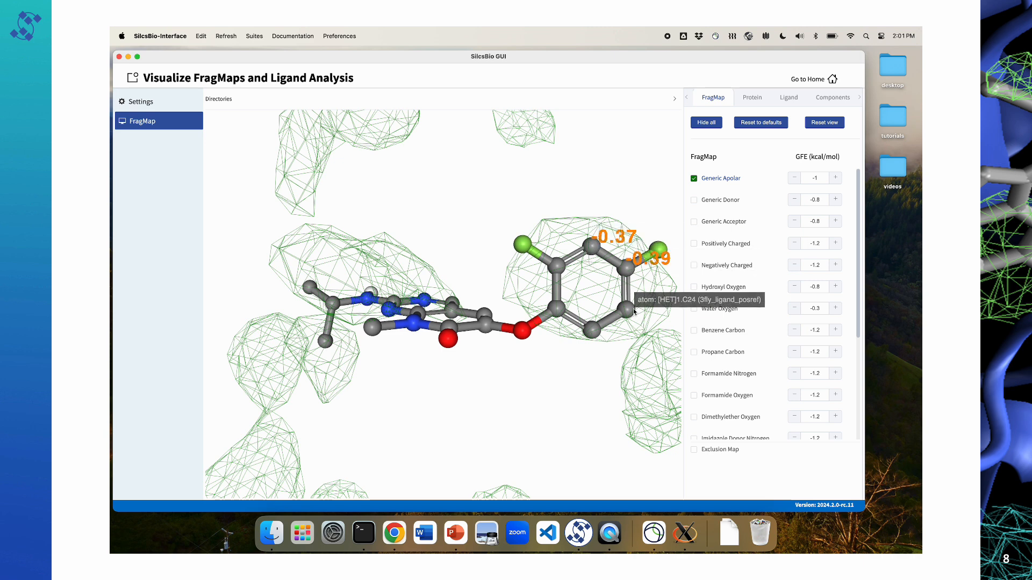
click(627, 309)
click(591, 330)
click(557, 308)
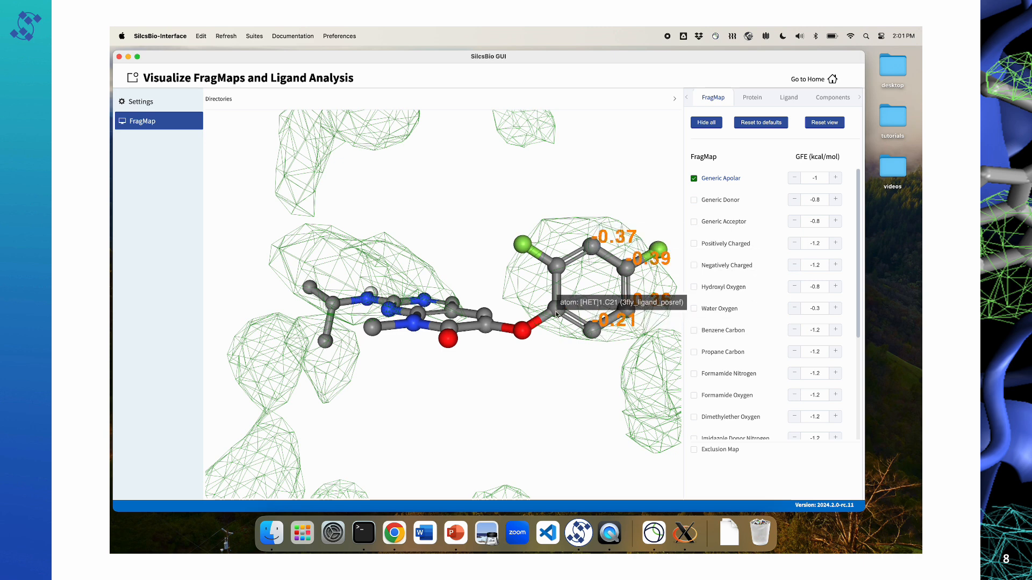
click(559, 267)
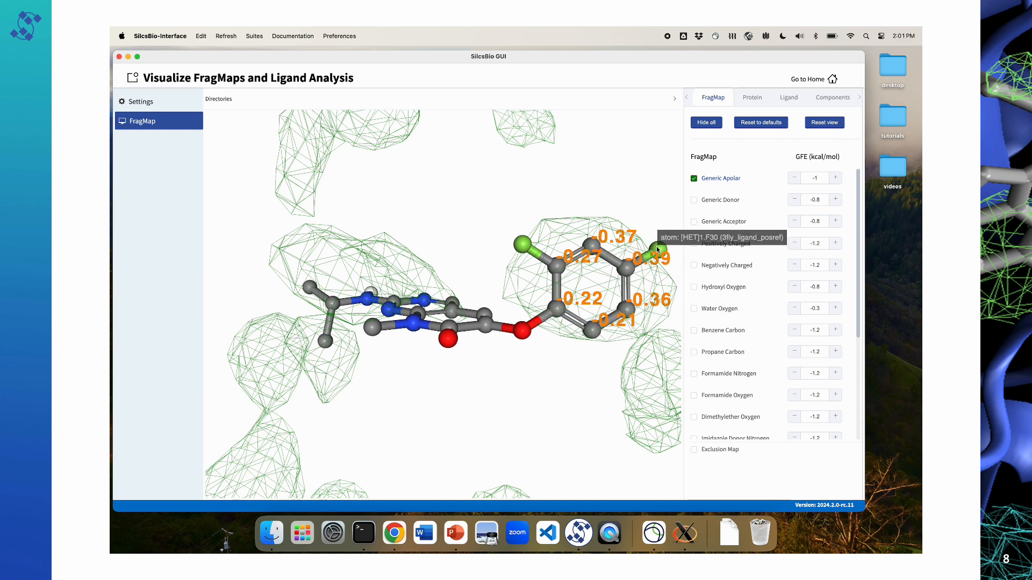
click(655, 252)
click(521, 243)
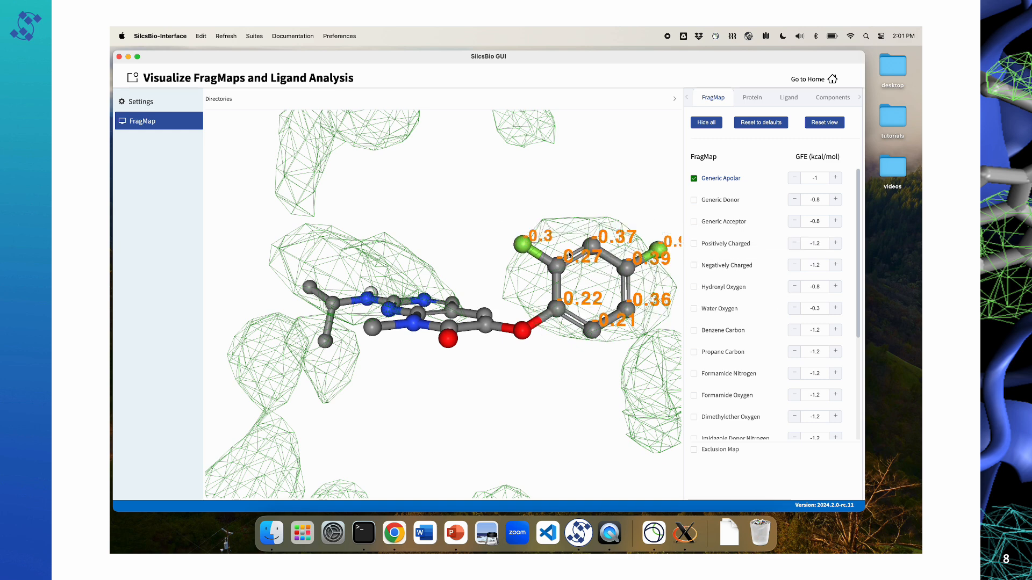
drag(563, 301, 564, 279)
Step: Run the Atom GFE Analysis on 3fly_ligand_posref and compare the difluorophenyl ring's sum with the ligand's LGFE
click(789, 99)
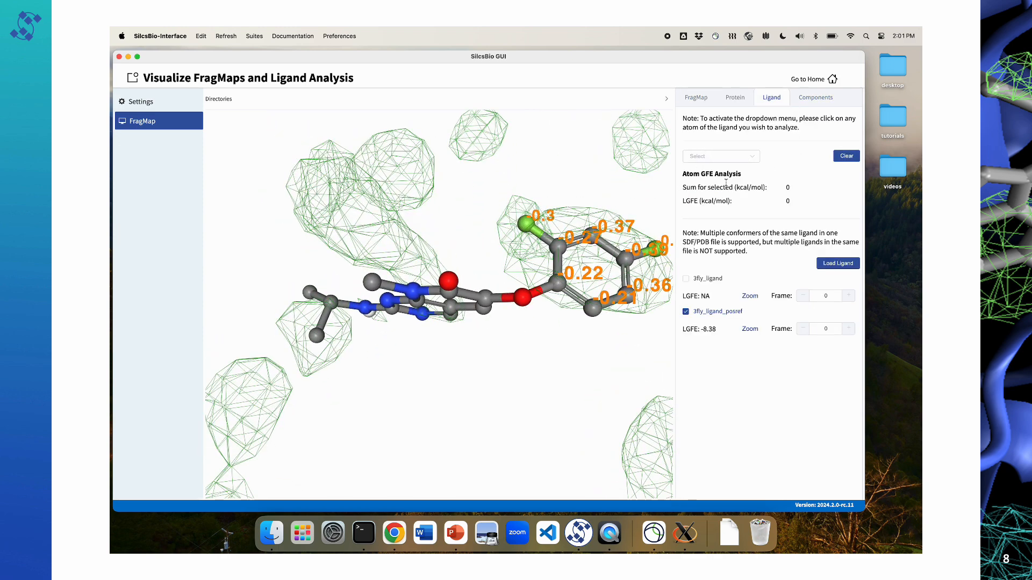
drag(681, 174, 739, 174)
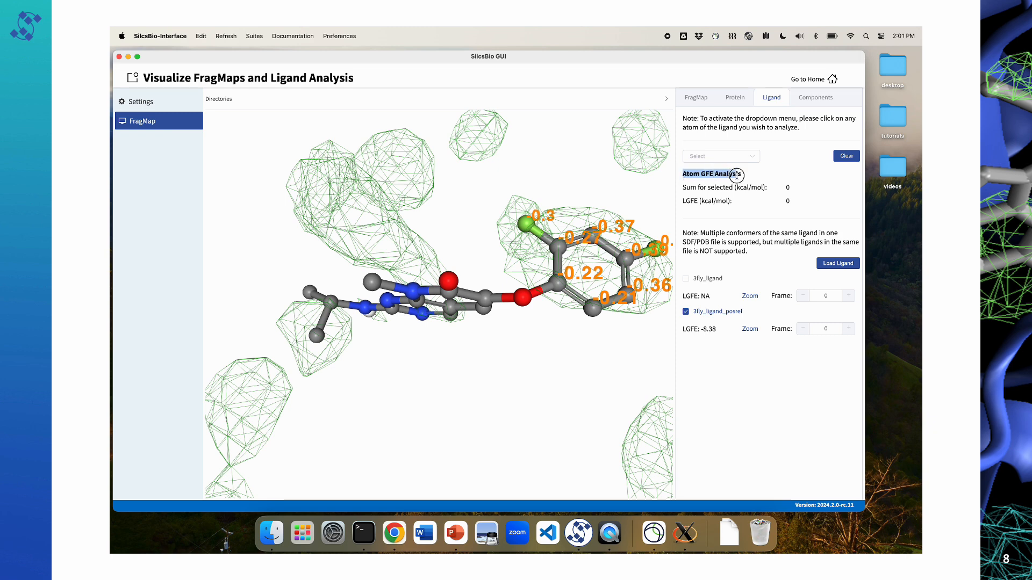
click(755, 156)
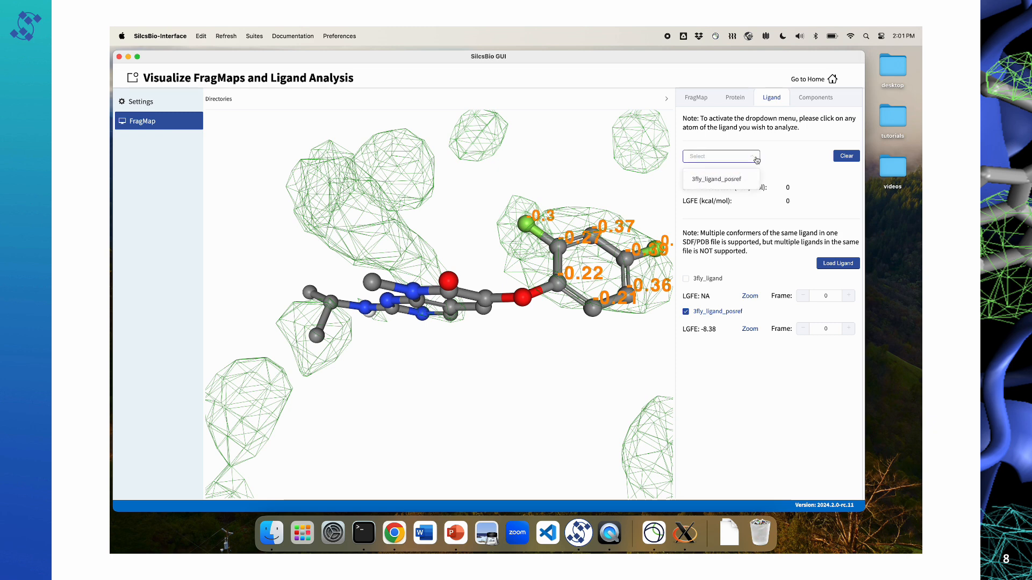
click(738, 181)
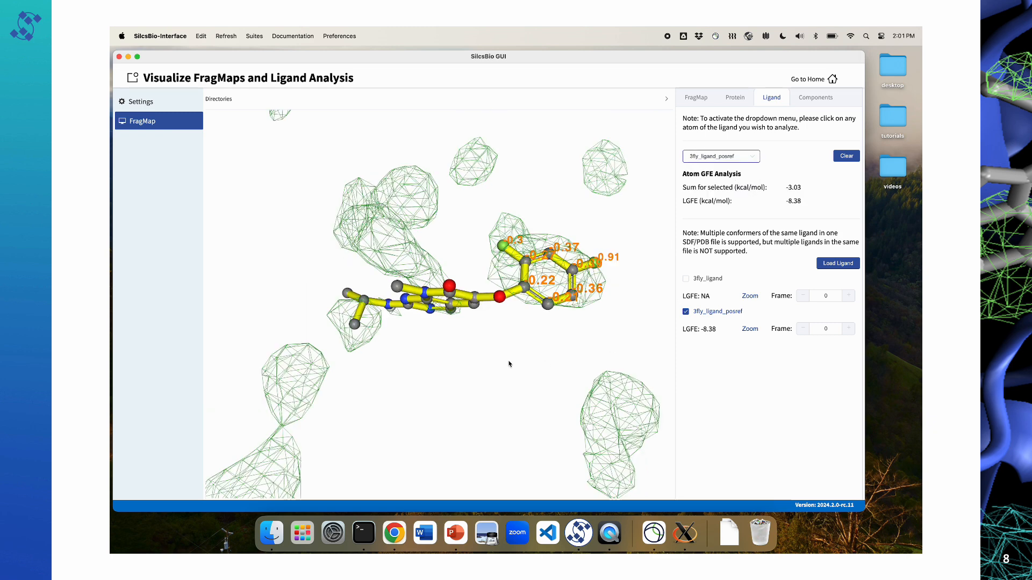
drag(806, 190, 781, 195)
click(703, 203)
drag(429, 245, 428, 284)
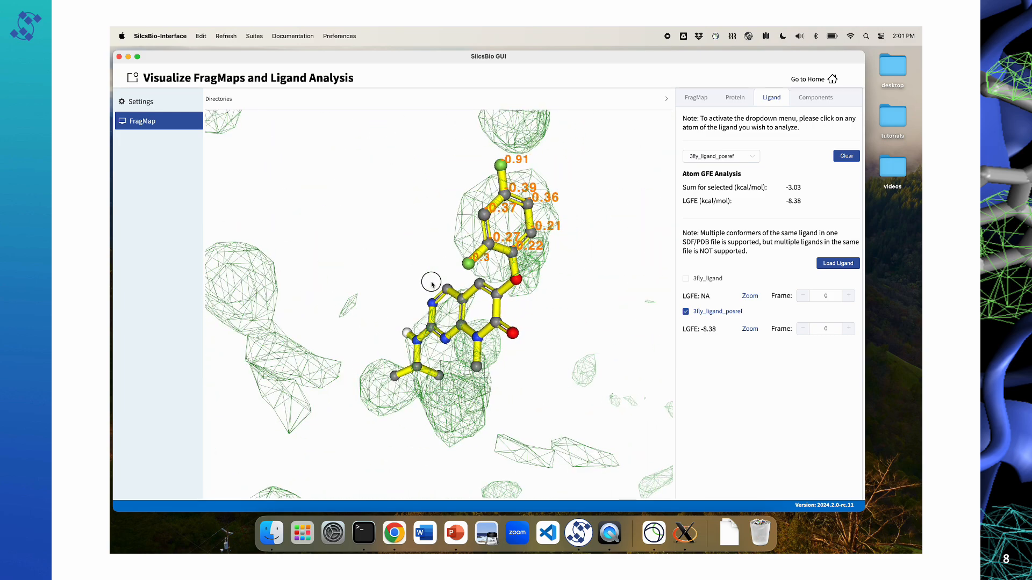
Step: Clear the atom selection and select the isopropylamine group's nitrogen and three carbons to label their GFE values
click(853, 159)
drag(509, 303, 412, 379)
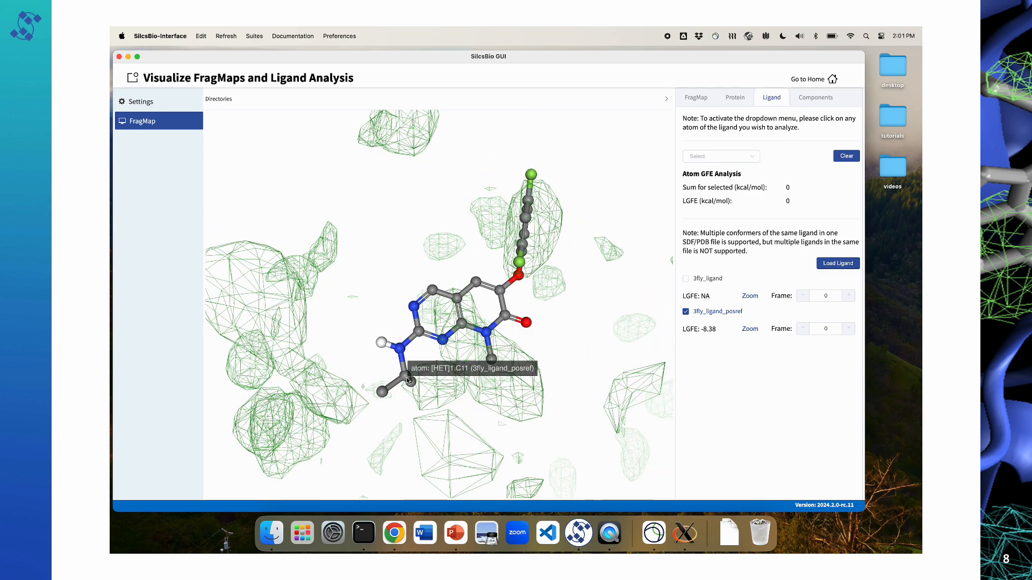
click(405, 378)
click(400, 350)
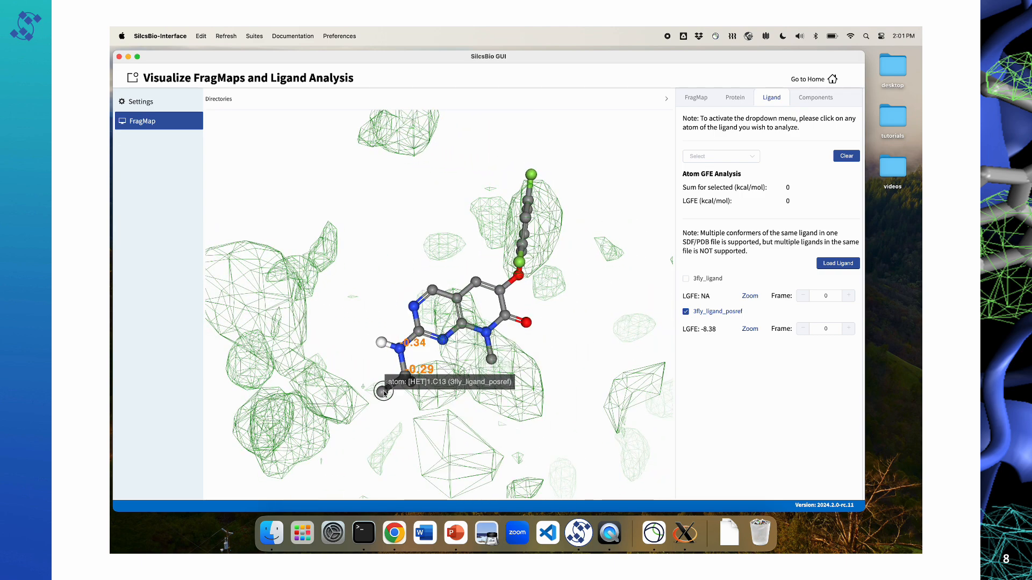
click(383, 391)
click(418, 384)
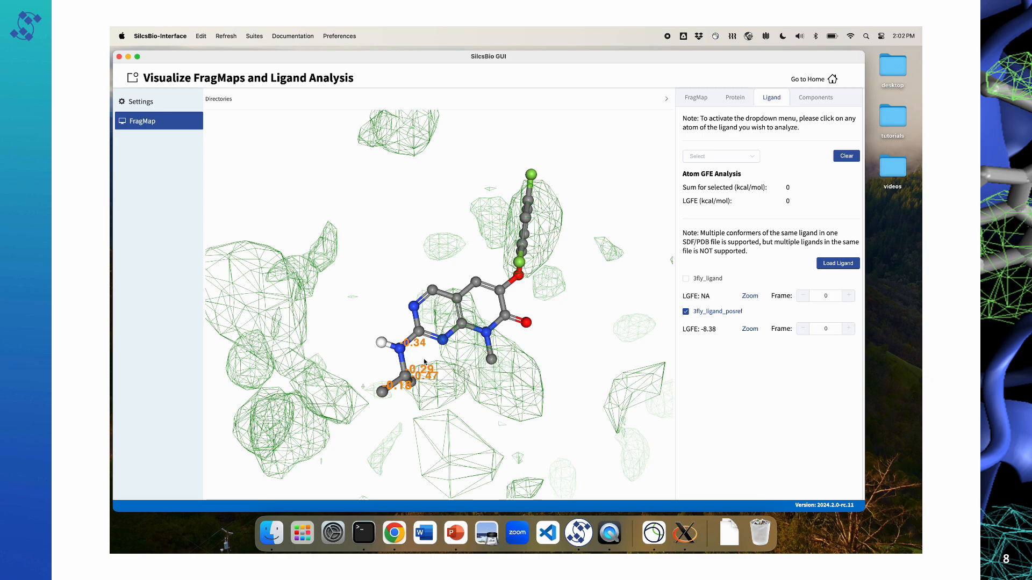
drag(418, 383, 409, 336)
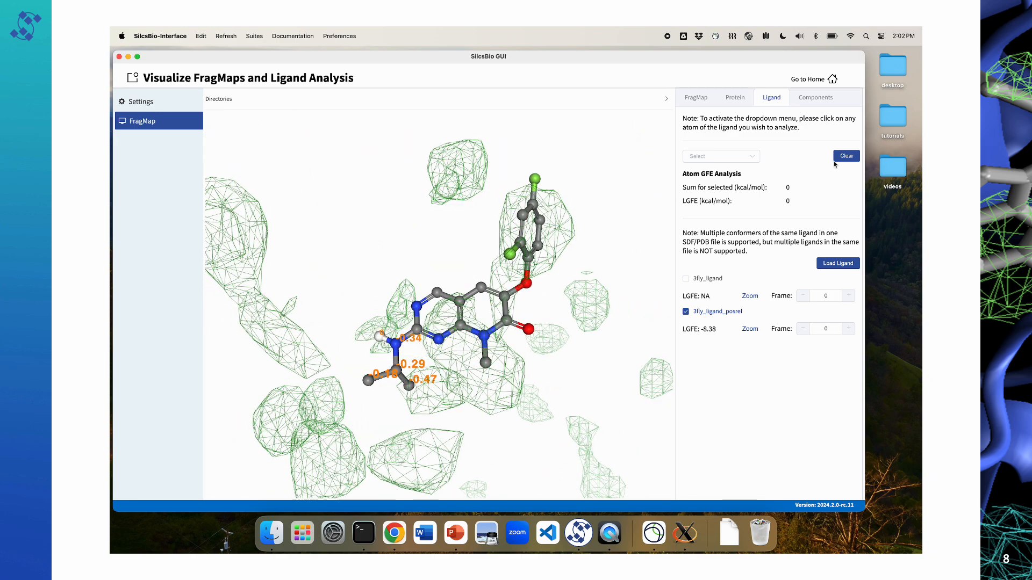
Step: Run the Atom GFE Analysis on 3fly_ligand_posref and read the isopropylamine group's sum
click(750, 156)
click(715, 178)
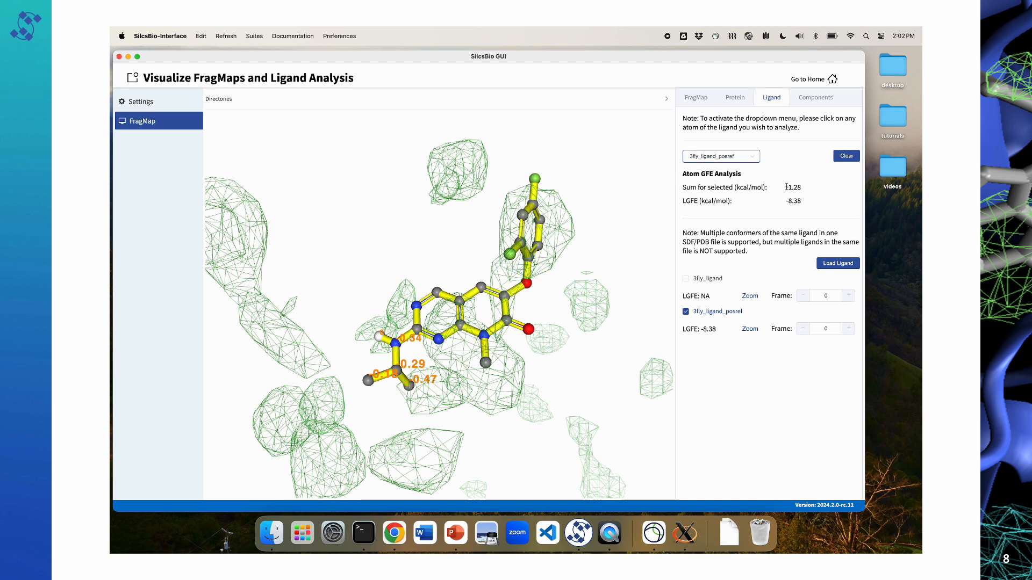
drag(786, 187, 805, 188)
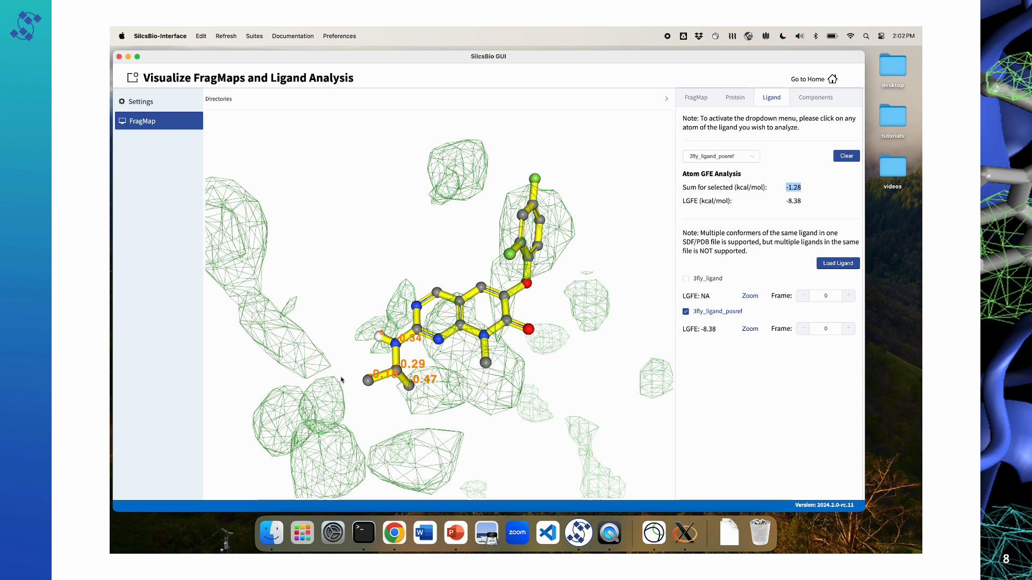
Step: Clear the selection and label the GFE values of the linker oxygen, the carbonyl-bearing ring's atoms, its carbonyl oxygen and N-methyl carbon
click(846, 157)
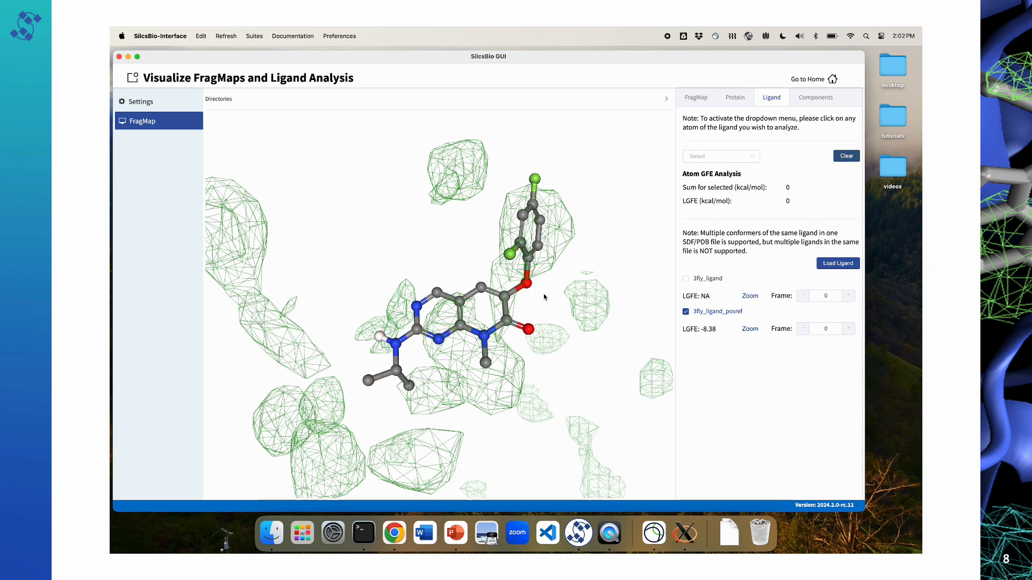
click(526, 283)
click(520, 326)
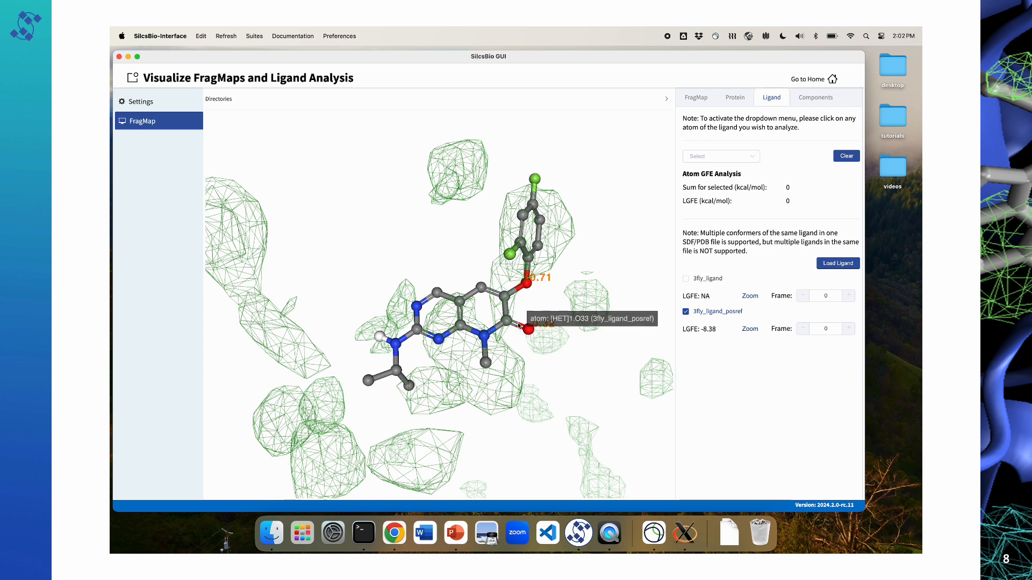
click(507, 321)
click(505, 297)
click(481, 287)
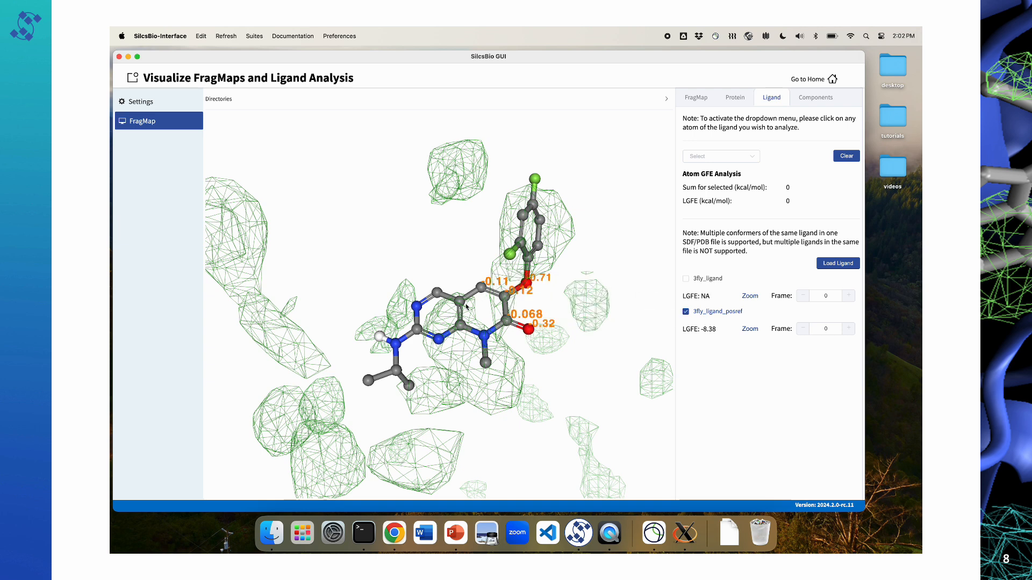
click(460, 301)
click(461, 325)
click(484, 334)
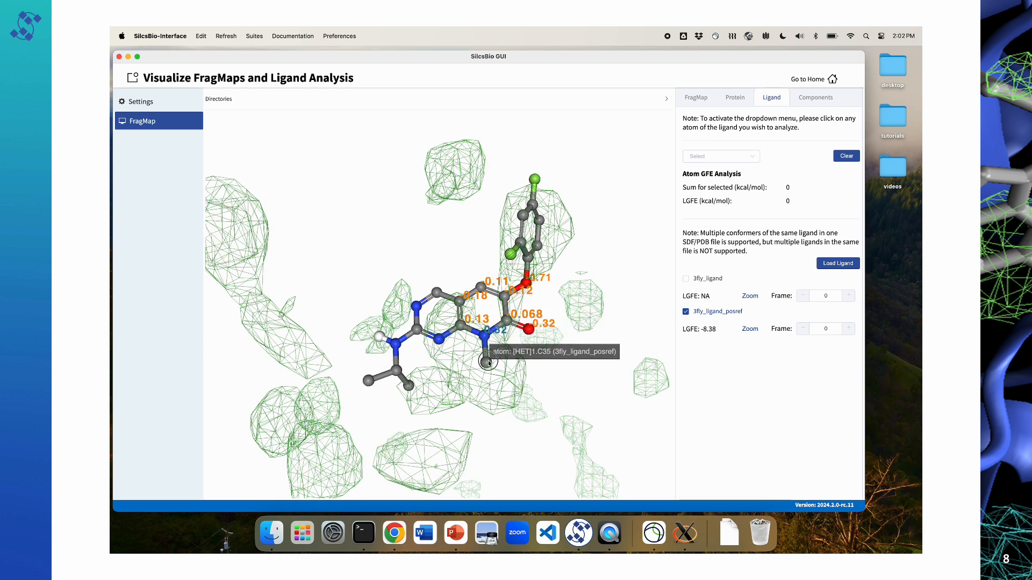
click(487, 362)
Step: Add the pyrimidine ring's remaining atoms, N39, C10, C1 and N4, to the atom GFE selection
click(439, 339)
click(418, 329)
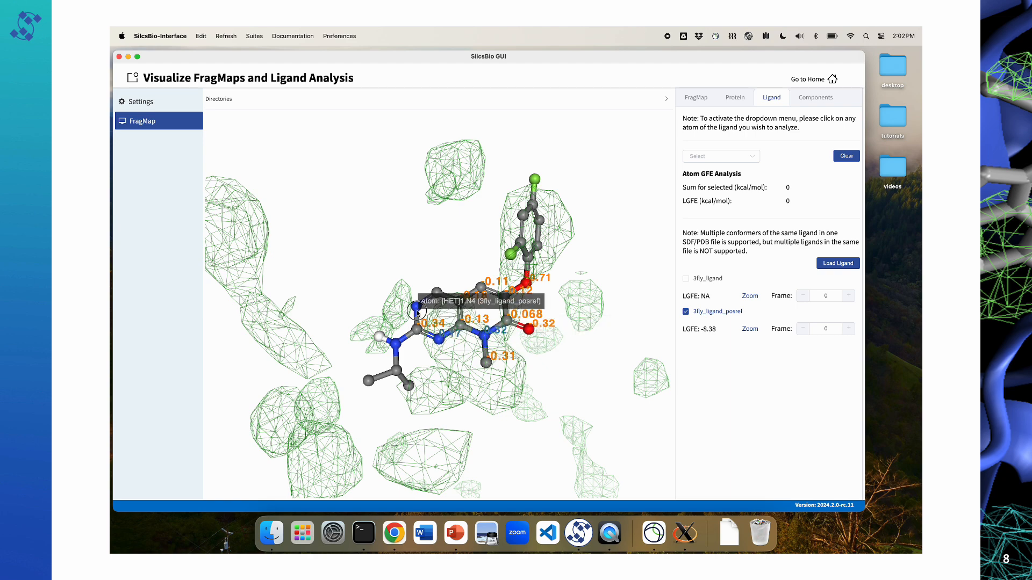
click(440, 288)
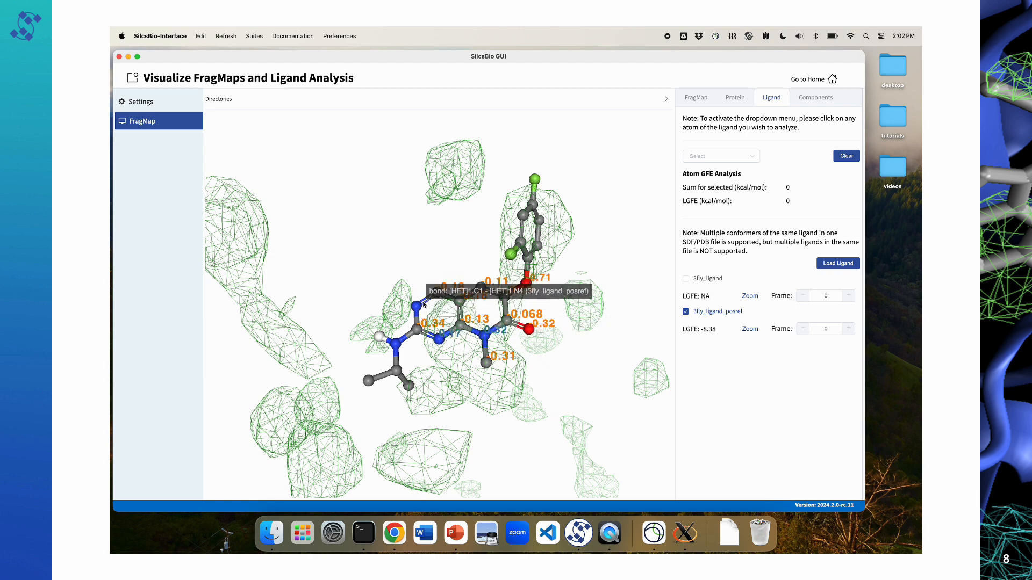
click(417, 304)
drag(427, 275, 431, 284)
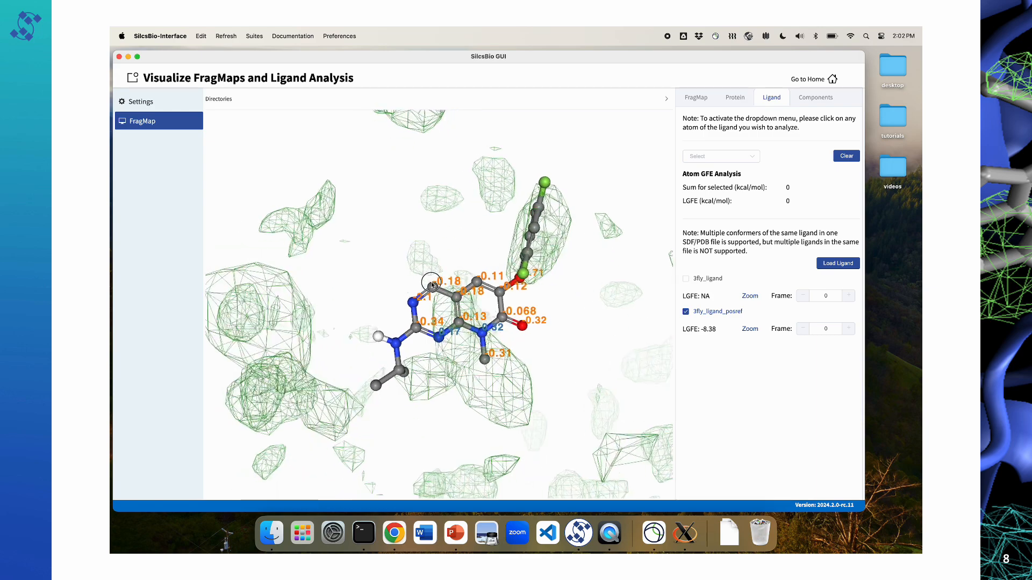
Step: Examine the bicyclic core's atom GFE labels and run the Atom GFE Analysis on 3fly_ligand_posref for their sum
scroll(482, 355, up, 5)
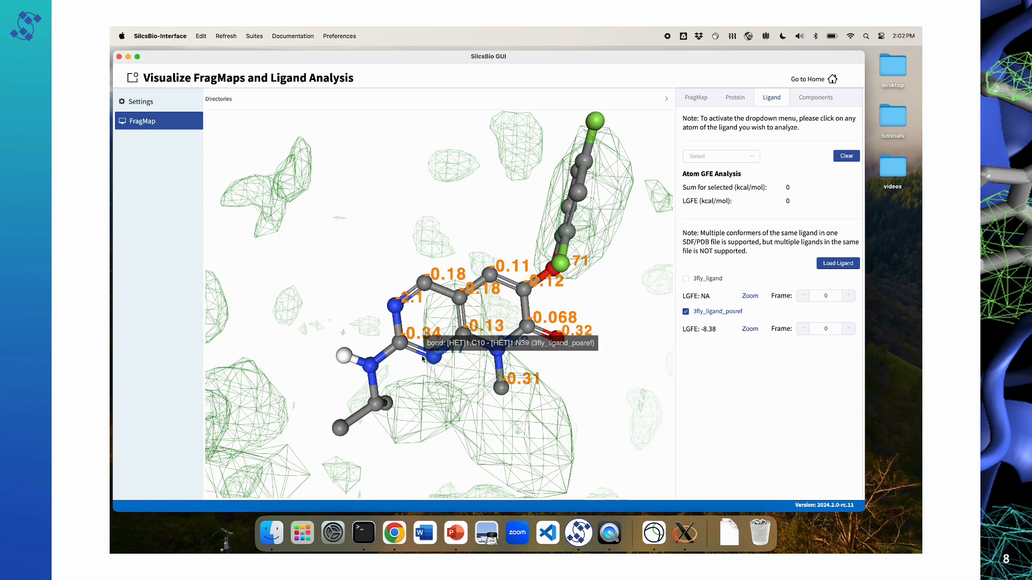
drag(423, 360, 528, 336)
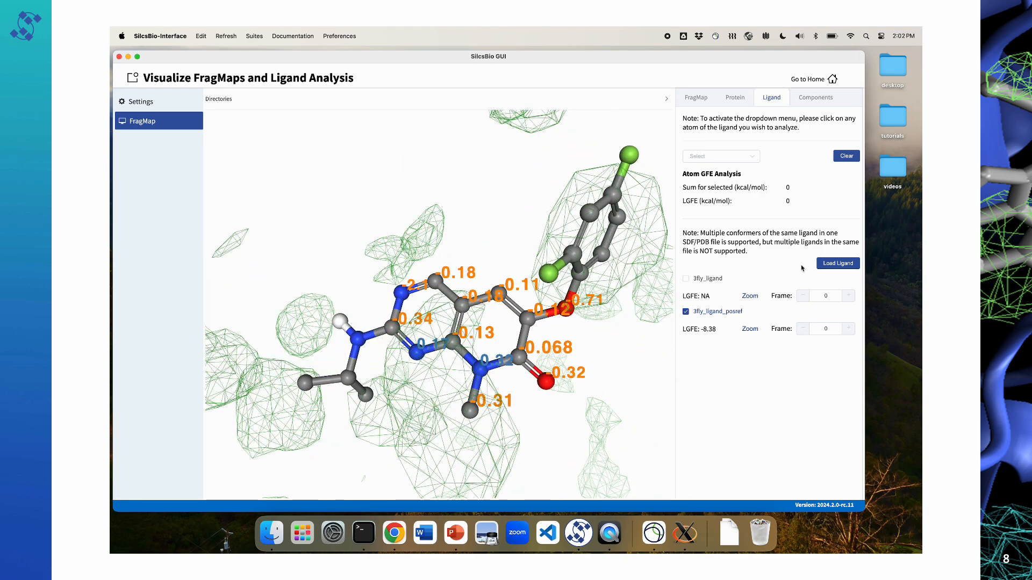
click(751, 157)
click(738, 179)
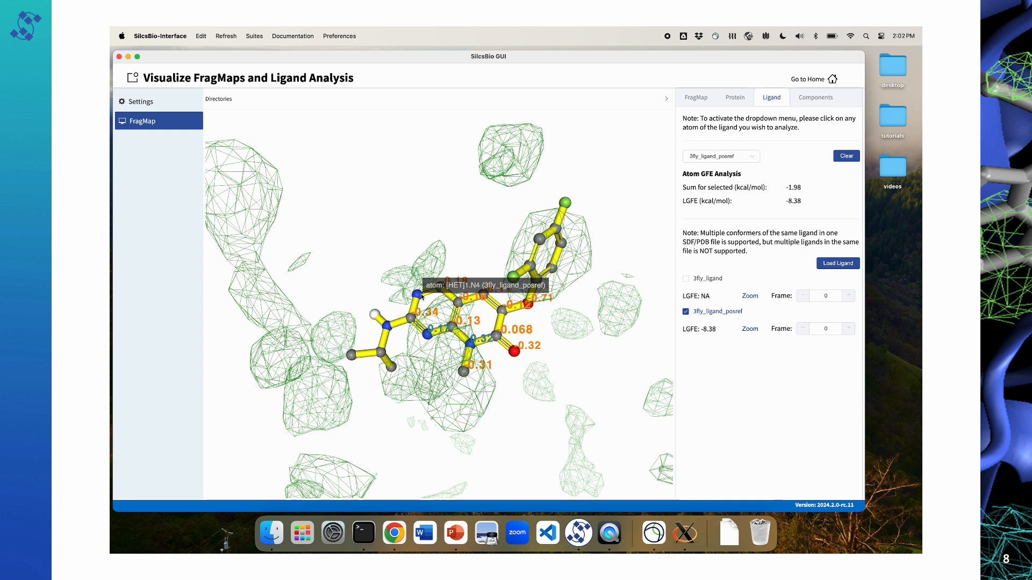
Step: Clear the ligand's atom GFE selection and show the Generic Acceptor FragMap at a GFE cutoff of -1.3 kcal/mol
click(840, 156)
click(697, 98)
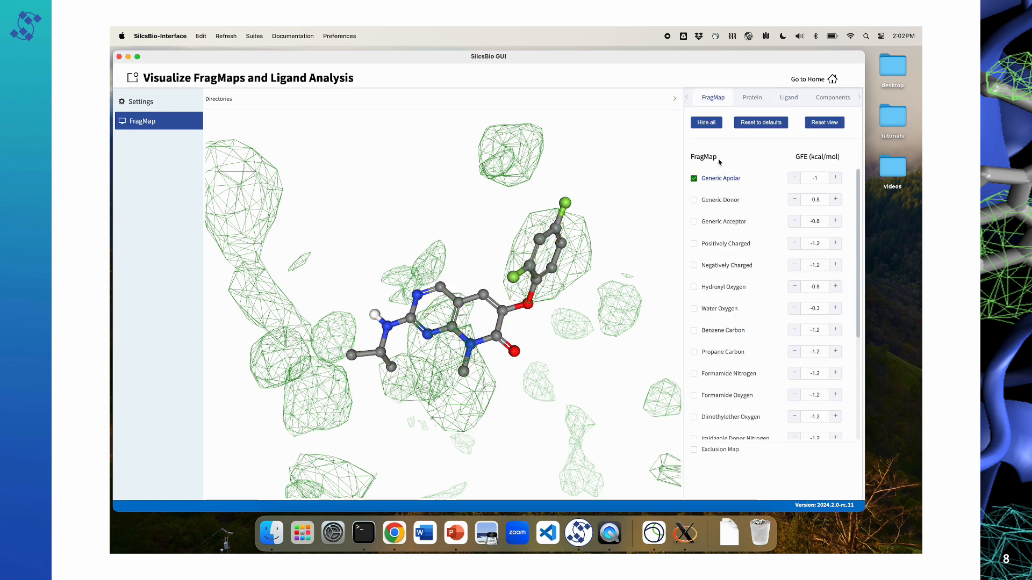
click(720, 221)
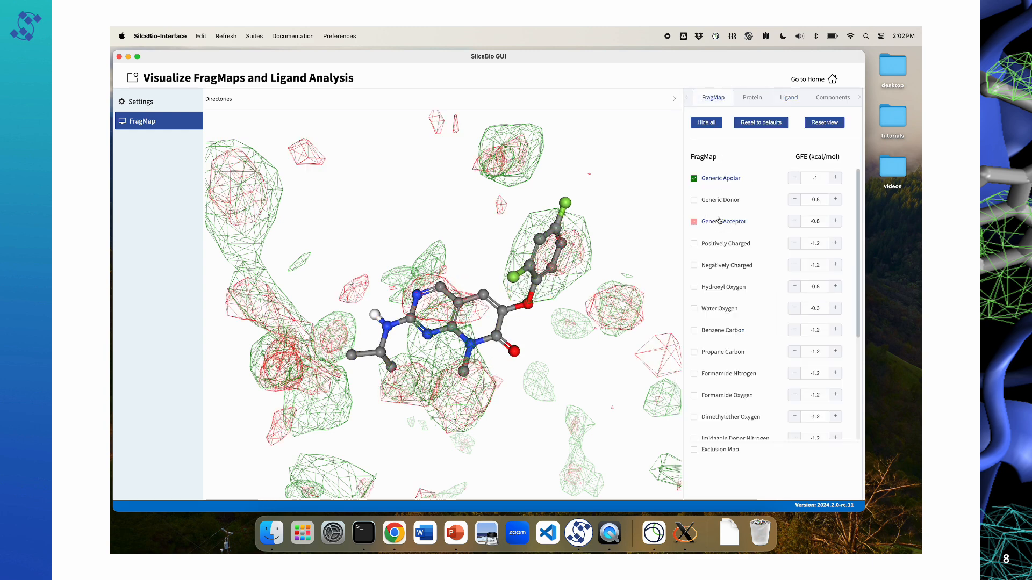
click(795, 221)
click(795, 221)
click(795, 221)
click(797, 222)
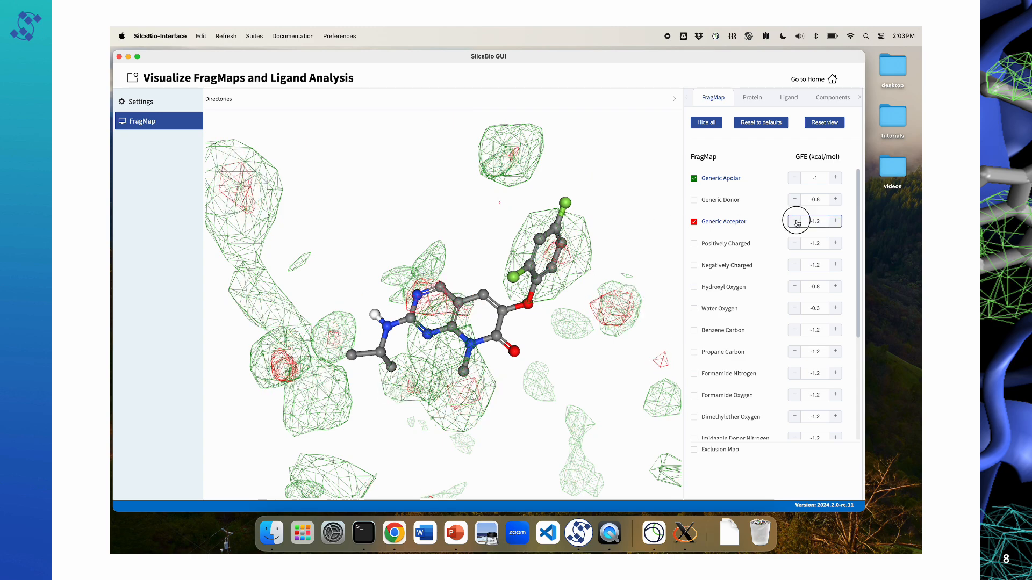
click(796, 222)
Step: Add the Hydroxyl Oxygen FragMap to the display and examine how it and the acceptor map surround the ligand's bicyclic core
mouse_move(430, 323)
mouse_down()
mouse_move(468, 325)
mouse_move(444, 321)
mouse_up()
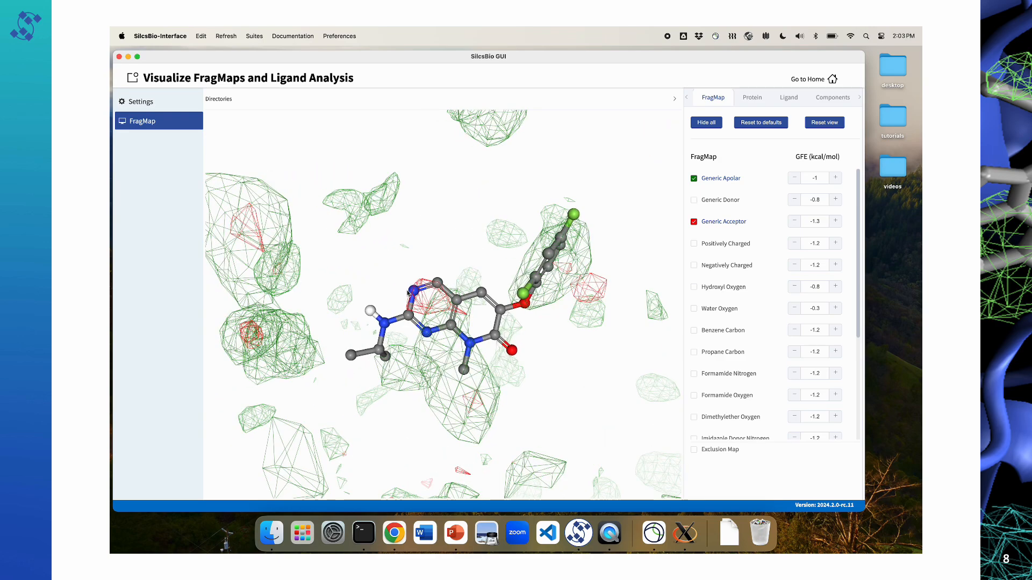
drag(515, 346, 480, 318)
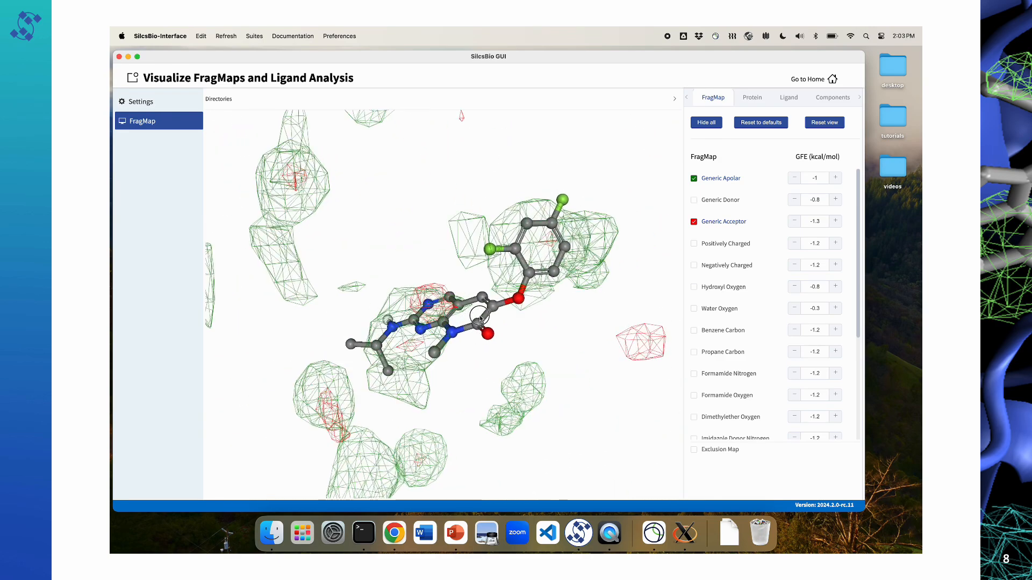
click(715, 289)
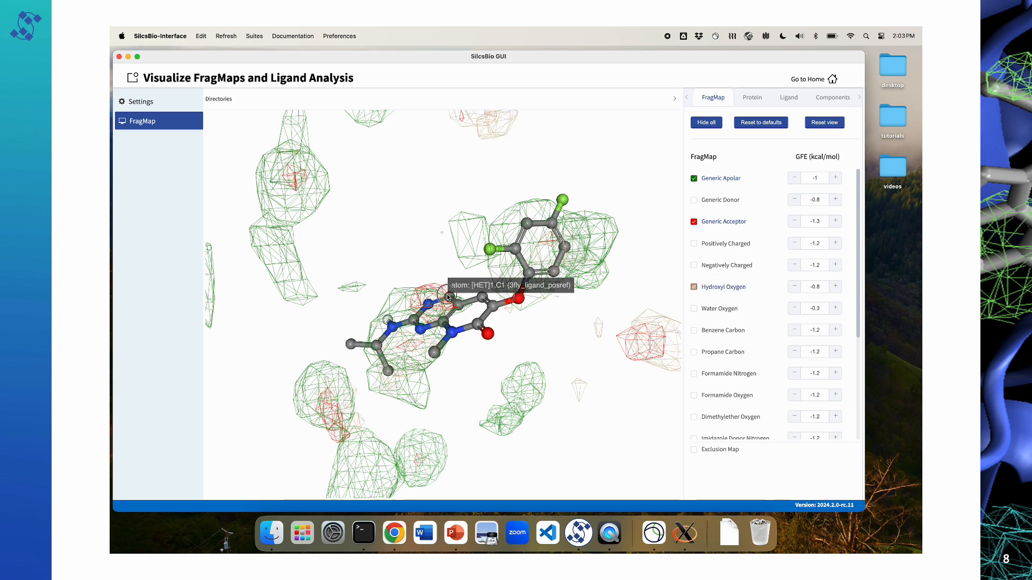
drag(461, 306, 467, 319)
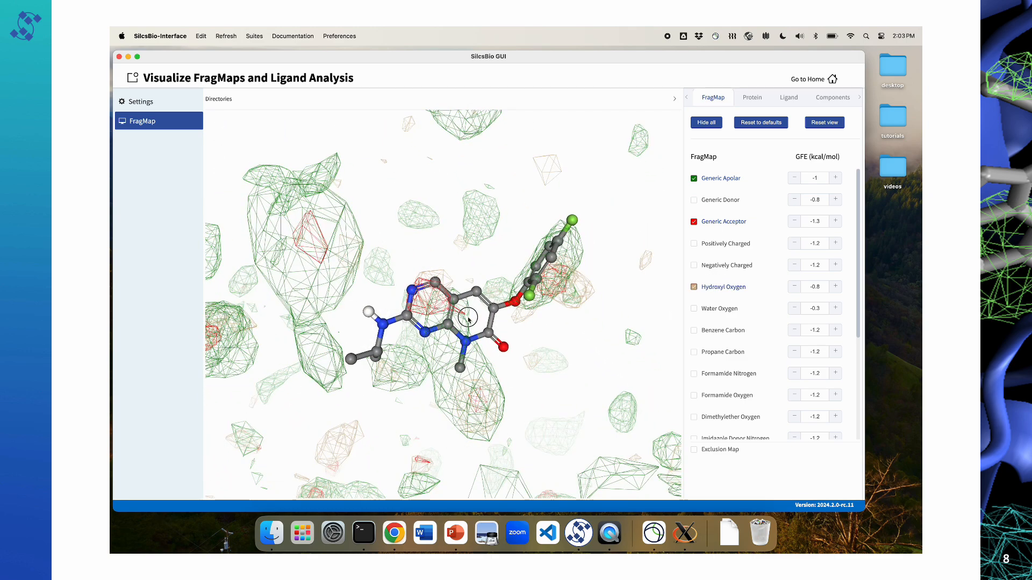